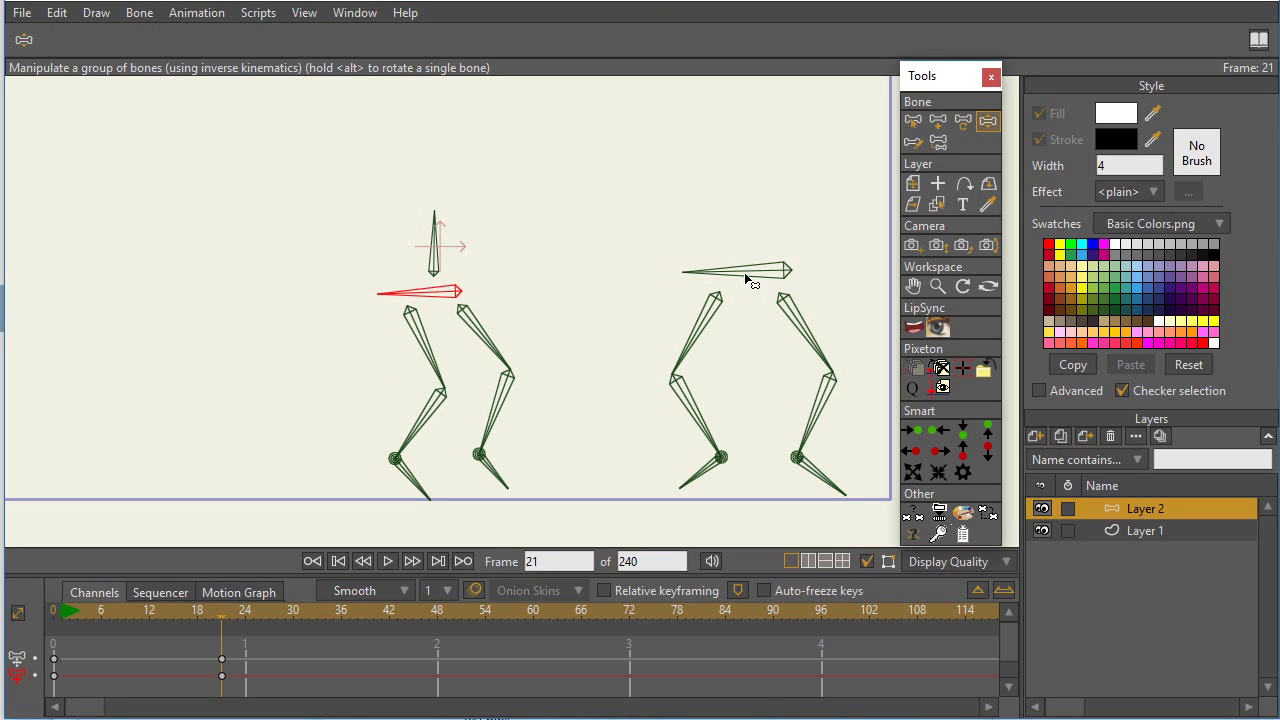
Drag both demo skeletons' hips to test knee bending, then select the left leg's bones
{"action": "left_click_drag", "start_coordinate": [746, 280], "coordinate": [776, 274]}
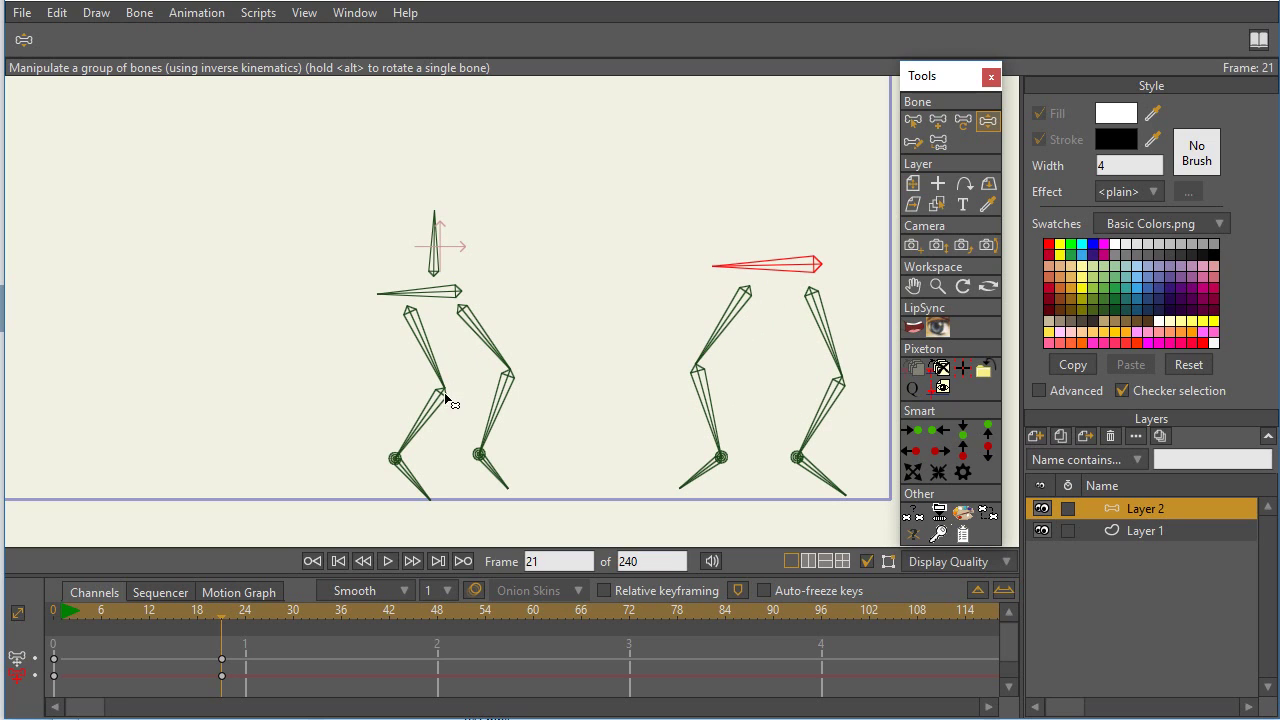
{"action": "mouse_move", "coordinate": [443, 291]}
{"action": "left_mouse_down"}
{"action": "mouse_move", "coordinate": [447, 318]}
{"action": "mouse_move", "coordinate": [430, 292]}
{"action": "left_mouse_up"}
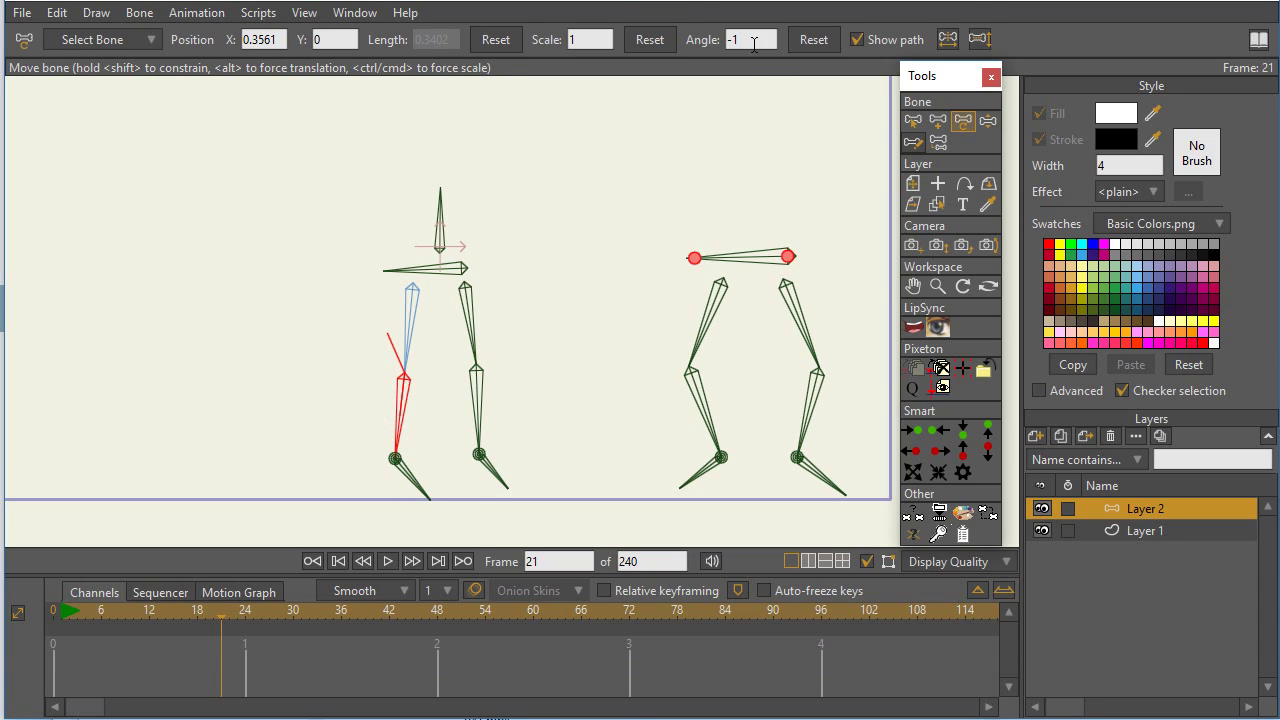
{"action": "left_click", "coordinate": [474, 345]}
{"action": "left_click", "coordinate": [401, 414]}
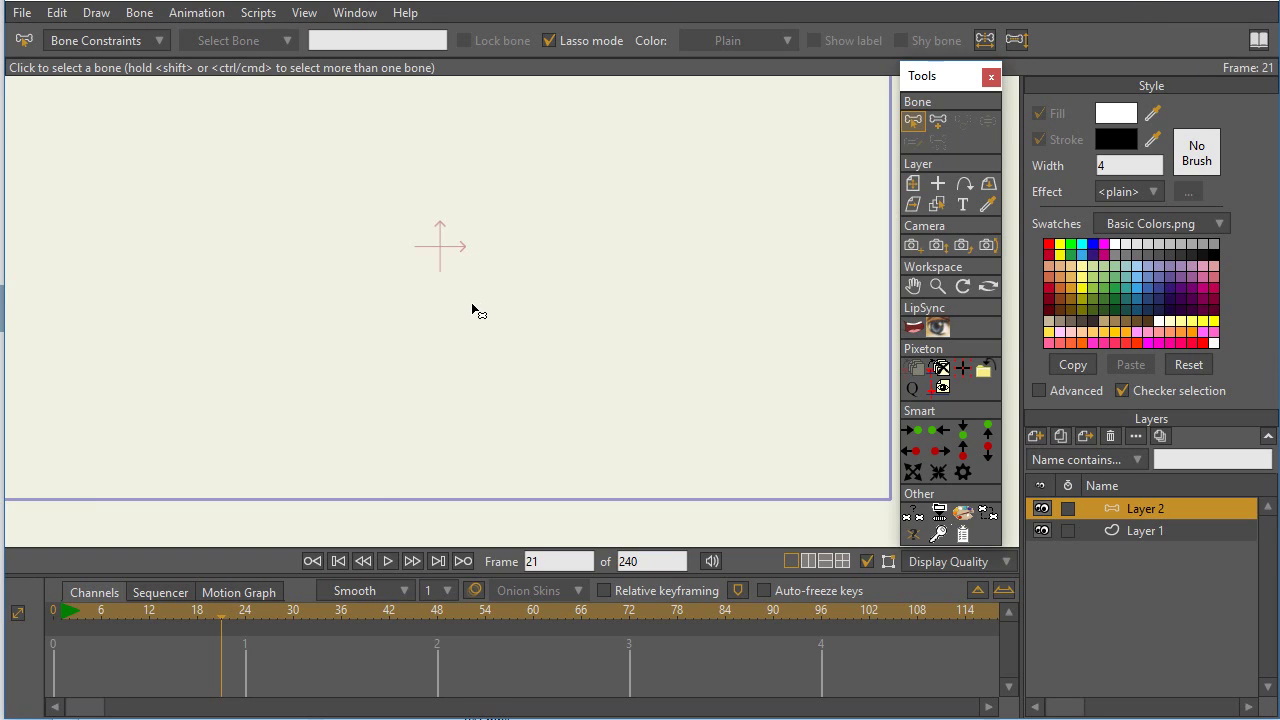
Draw horizontal hip bone B1, a downward thigh-shin chain, and foot bone B4 angled down-right
{"action": "left_click", "coordinate": [939, 121]}
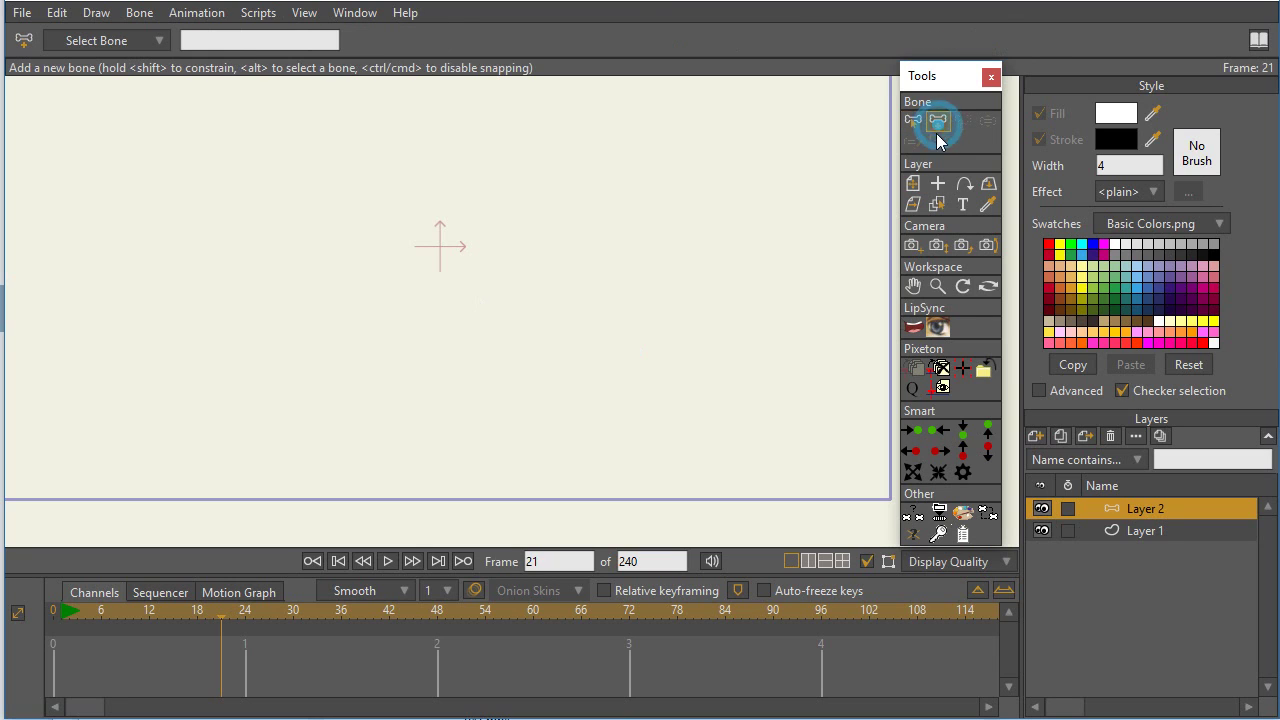
{"action": "left_click_drag", "start_coordinate": [535, 276], "coordinate": [431, 279]}
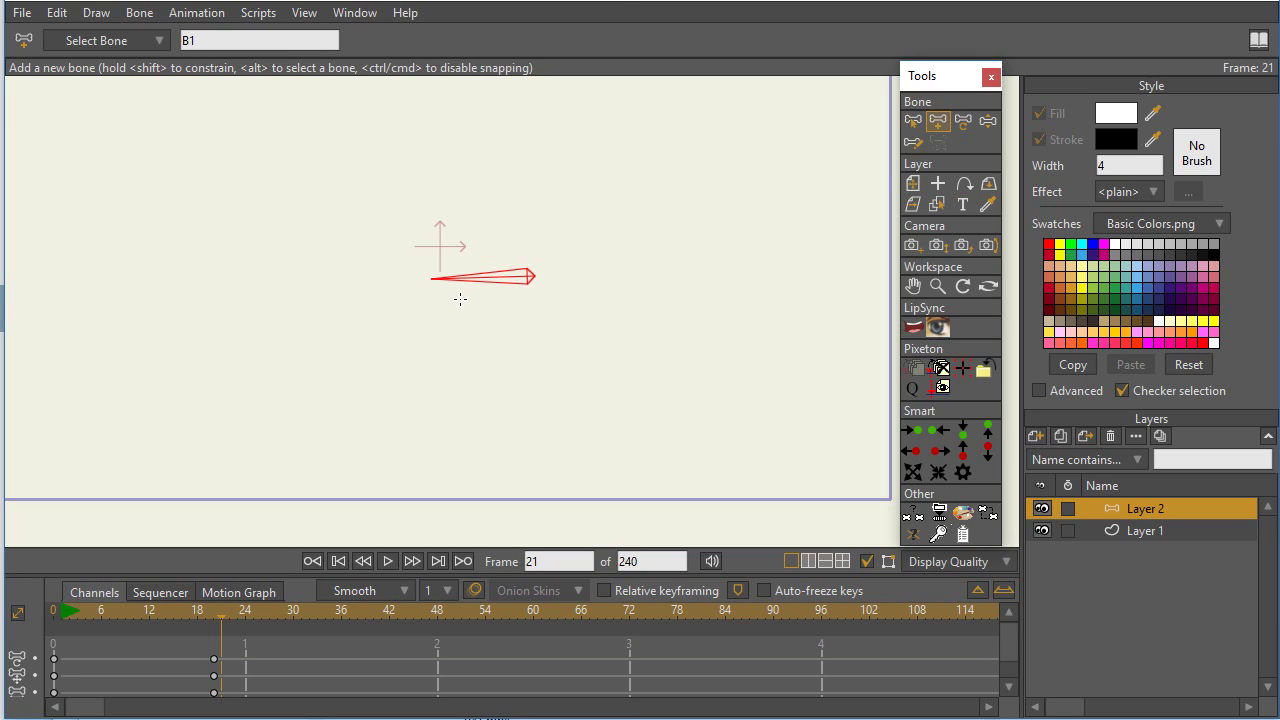
{"action": "left_click_drag", "start_coordinate": [464, 292], "coordinate": [463, 446]}
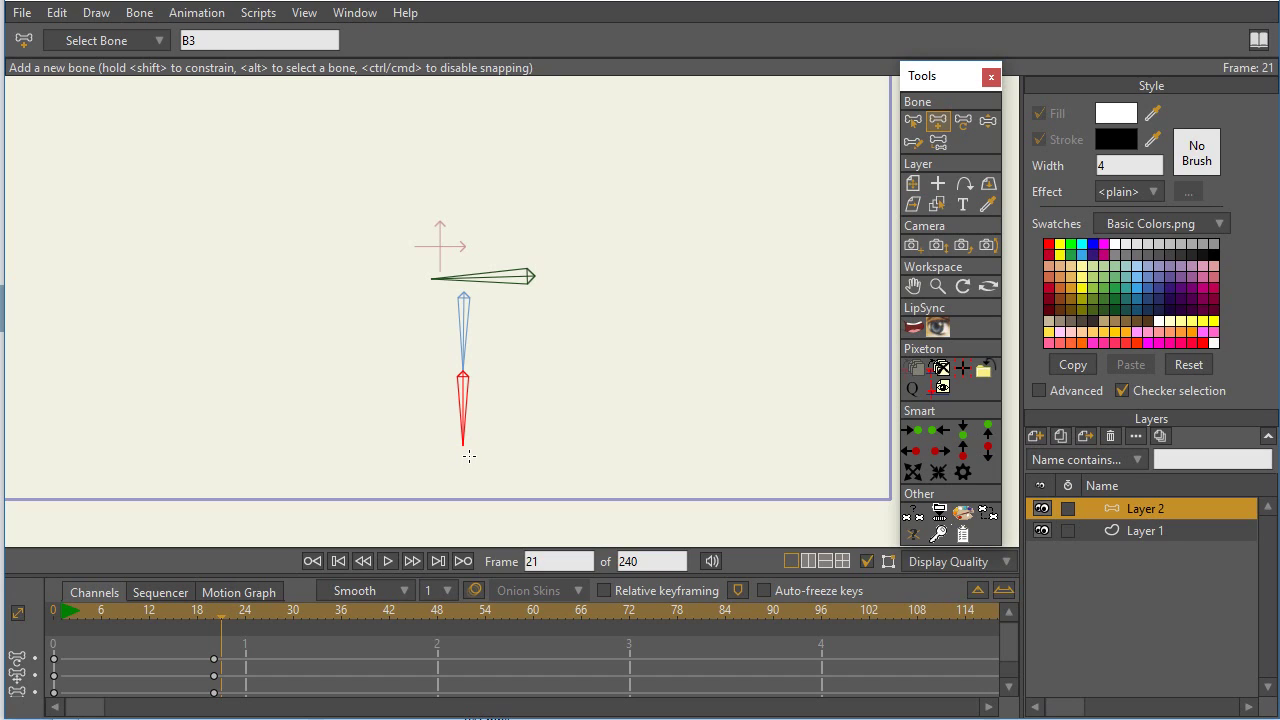
{"action": "left_click", "coordinate": [444, 465]}
{"action": "left_click_drag", "start_coordinate": [463, 453], "coordinate": [492, 498]}
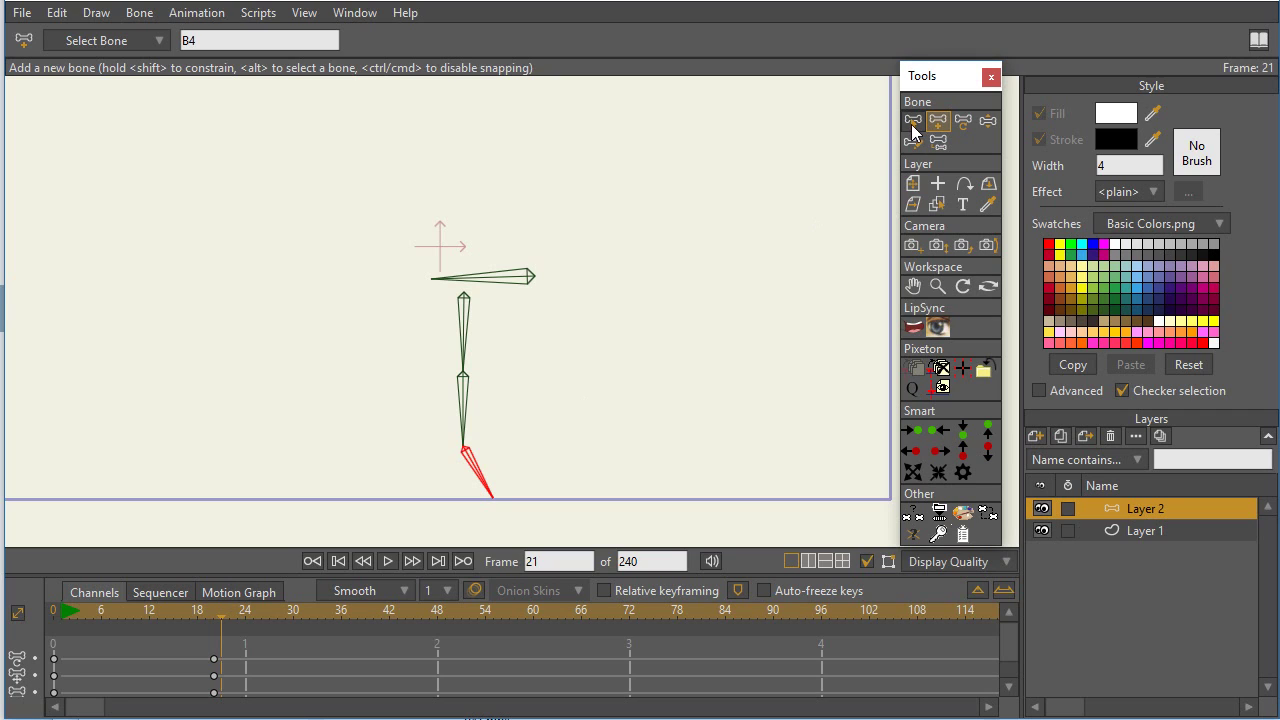
Branch a second leg from the hip: thigh and shin downward, foot angled down-right
{"action": "left_click", "coordinate": [516, 277]}
{"action": "left_click_drag", "start_coordinate": [529, 294], "coordinate": [530, 450]}
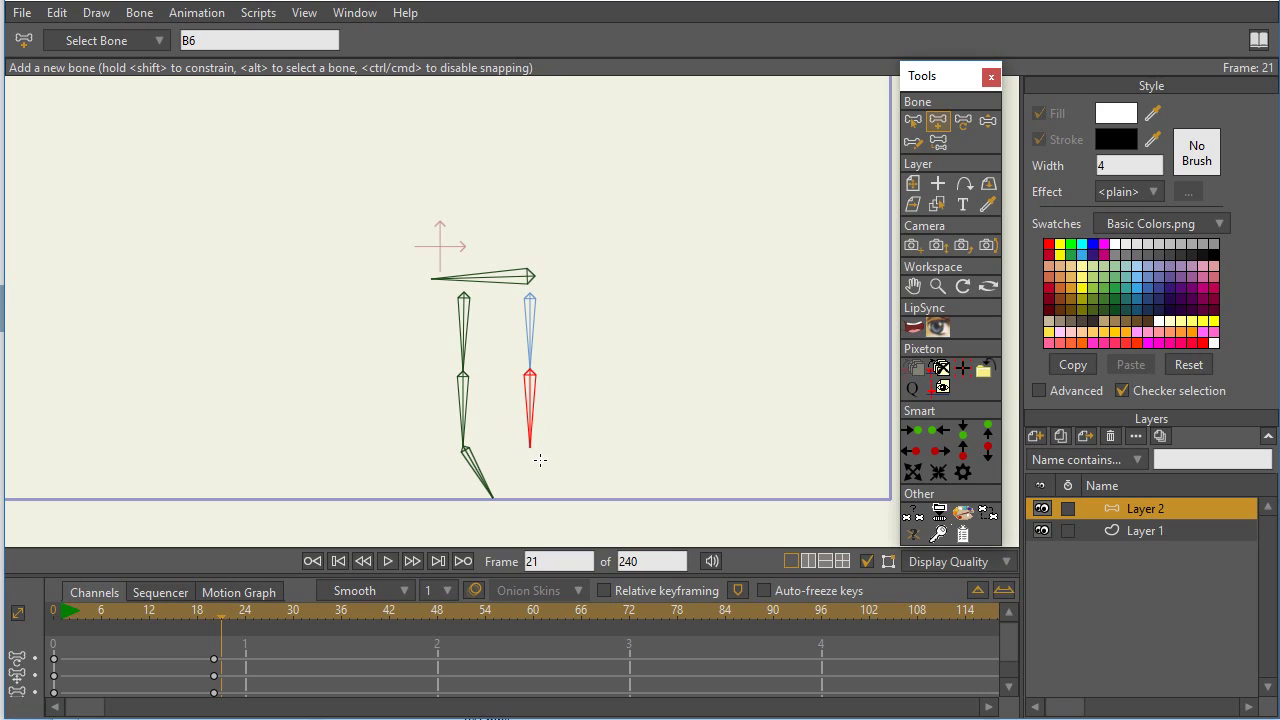
{"action": "left_click", "coordinate": [564, 434]}
{"action": "left_click_drag", "start_coordinate": [531, 453], "coordinate": [558, 492]}
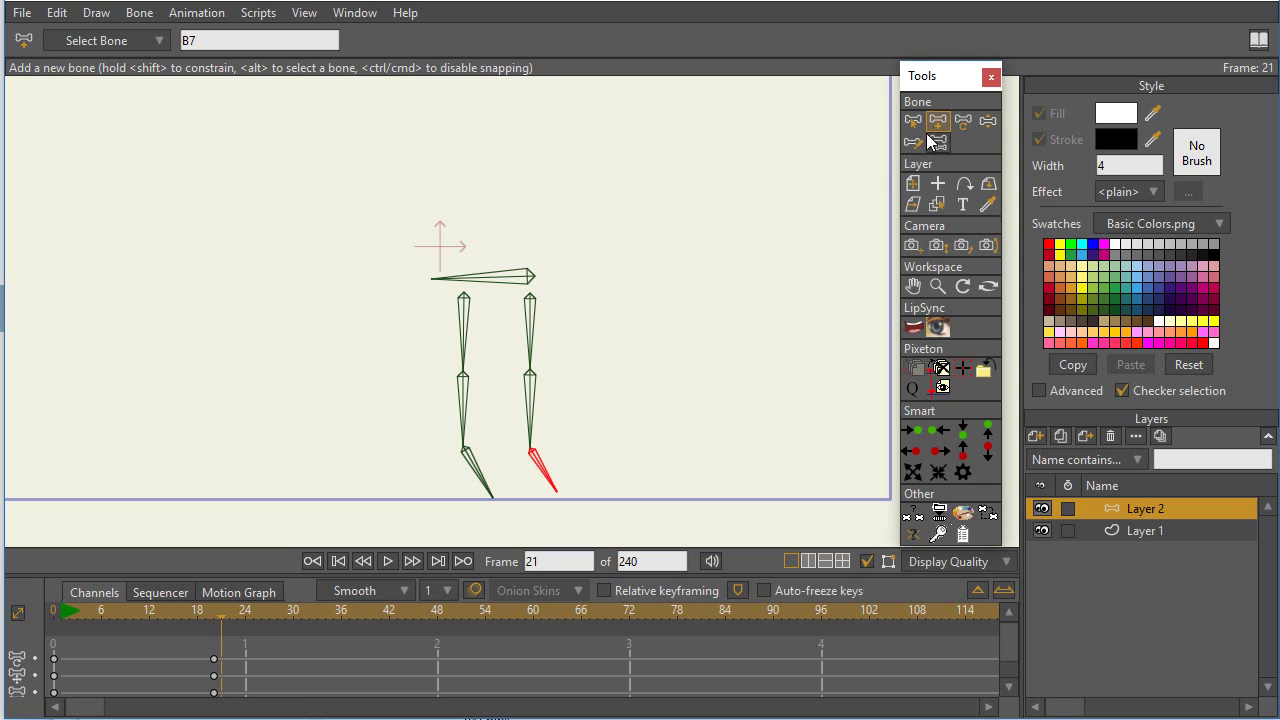
Check the hip, thigh and shin bones, then draw upright spine bone B8 above the hip
{"action": "left_click", "coordinate": [512, 276]}
{"action": "left_click", "coordinate": [463, 325]}
{"action": "left_click", "coordinate": [531, 329]}
{"action": "left_click", "coordinate": [530, 410]}
{"action": "left_click", "coordinate": [463, 409]}
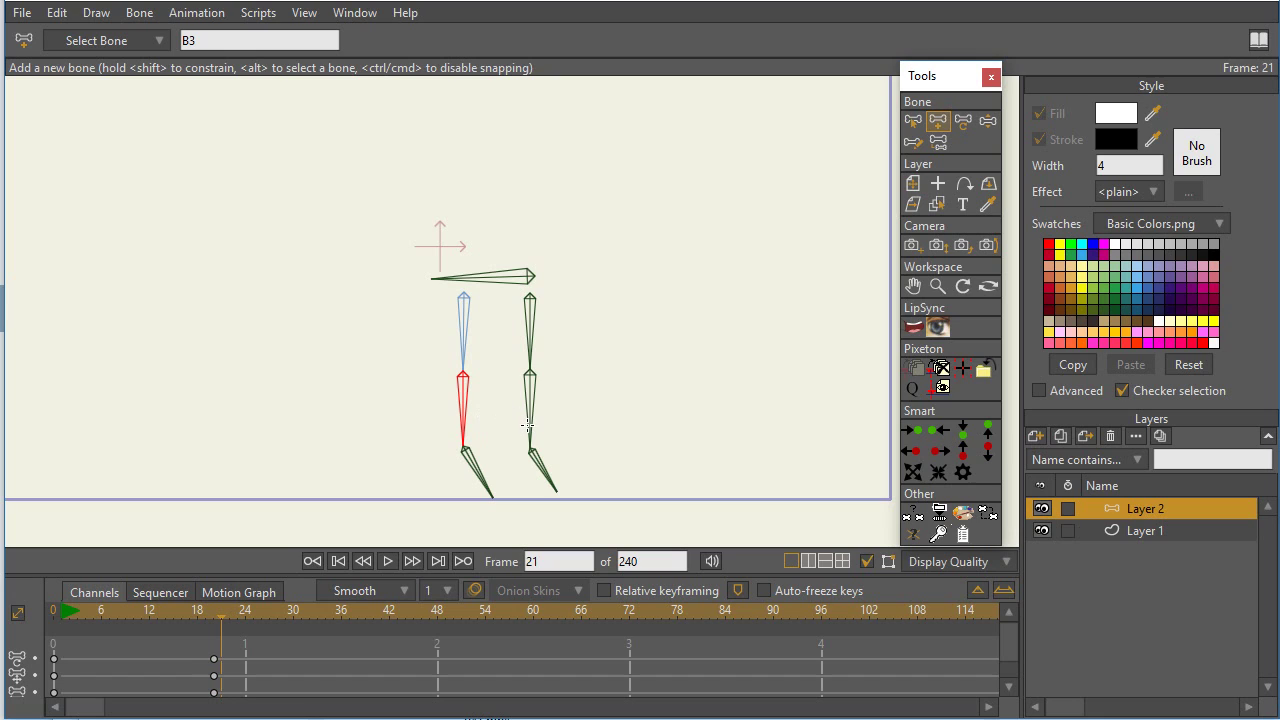
{"action": "left_click", "coordinate": [512, 272]}
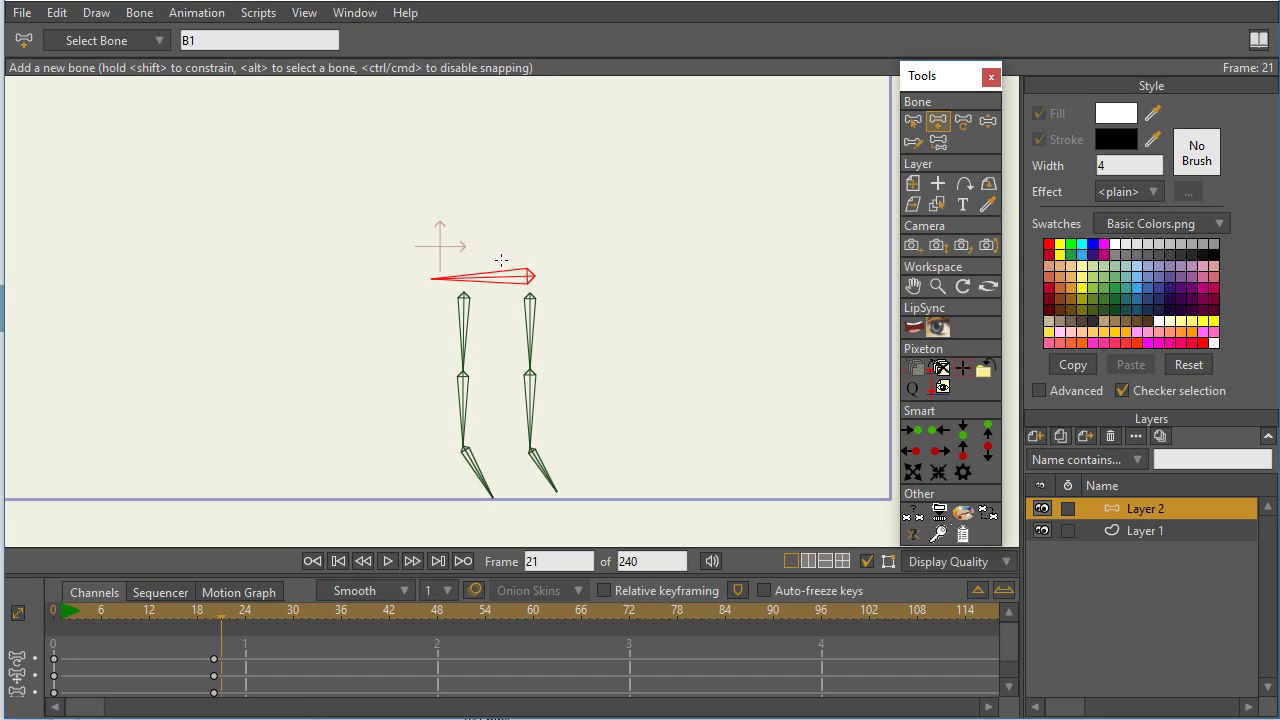
{"action": "left_click_drag", "start_coordinate": [501, 260], "coordinate": [500, 192]}
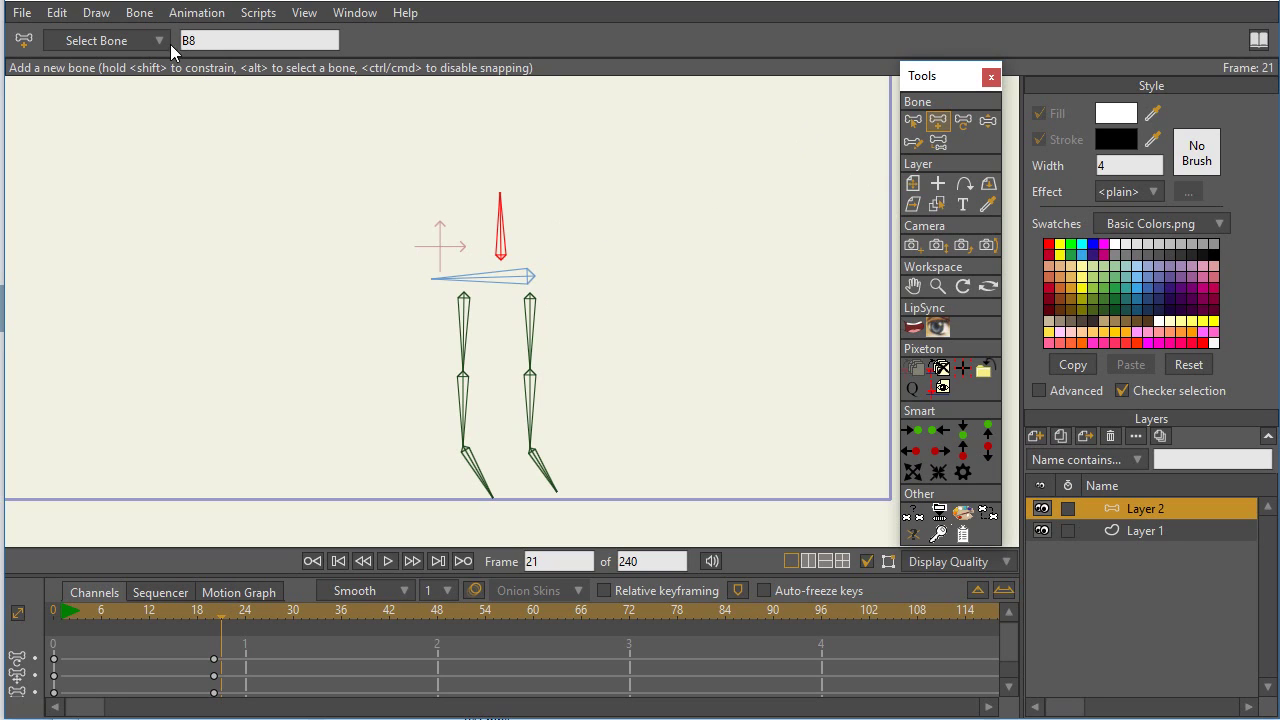
{"action": "left_click", "coordinate": [913, 120]}
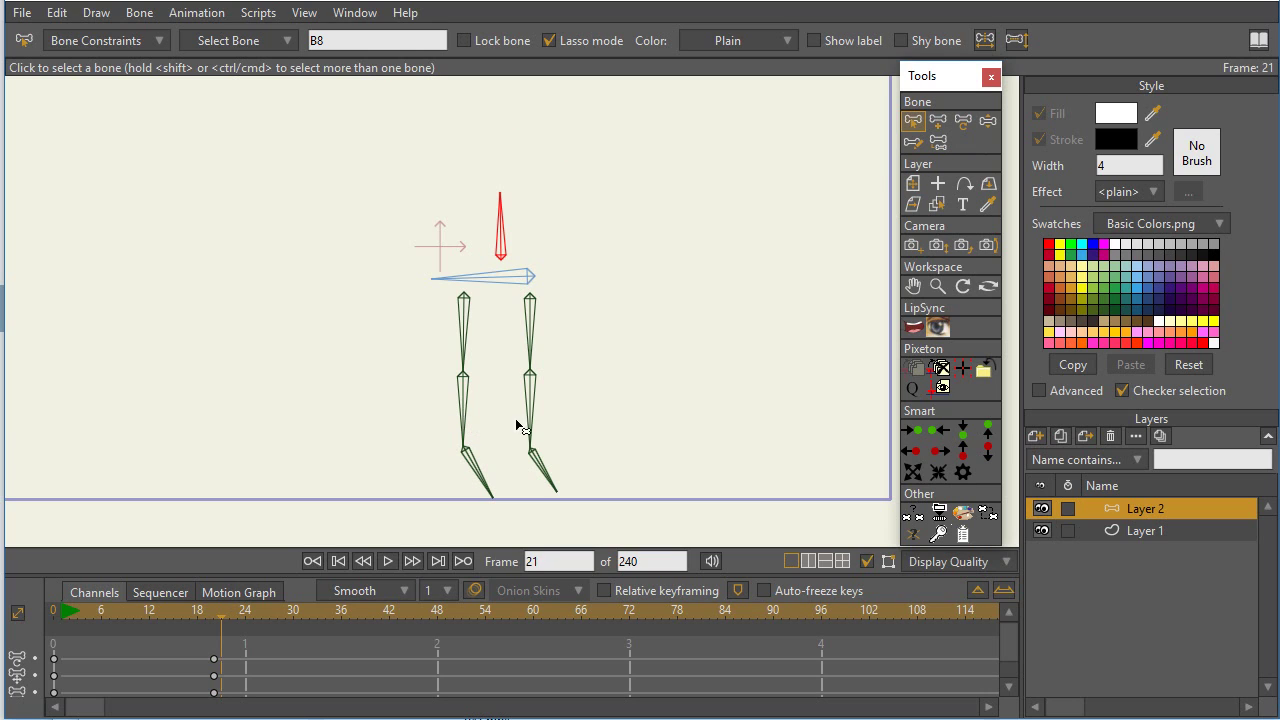
Set the left shin bone B3's constraint target to foot bone B4
{"action": "left_click", "coordinate": [465, 412]}
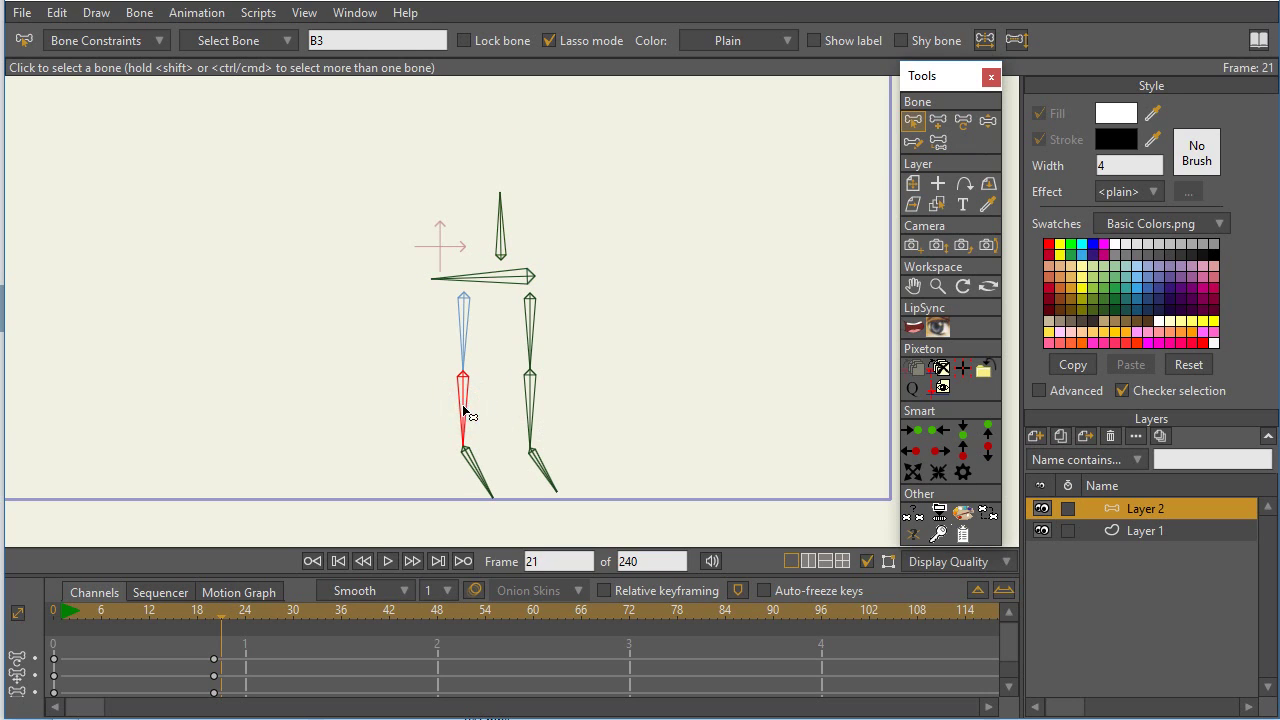
{"action": "left_click", "coordinate": [485, 487]}
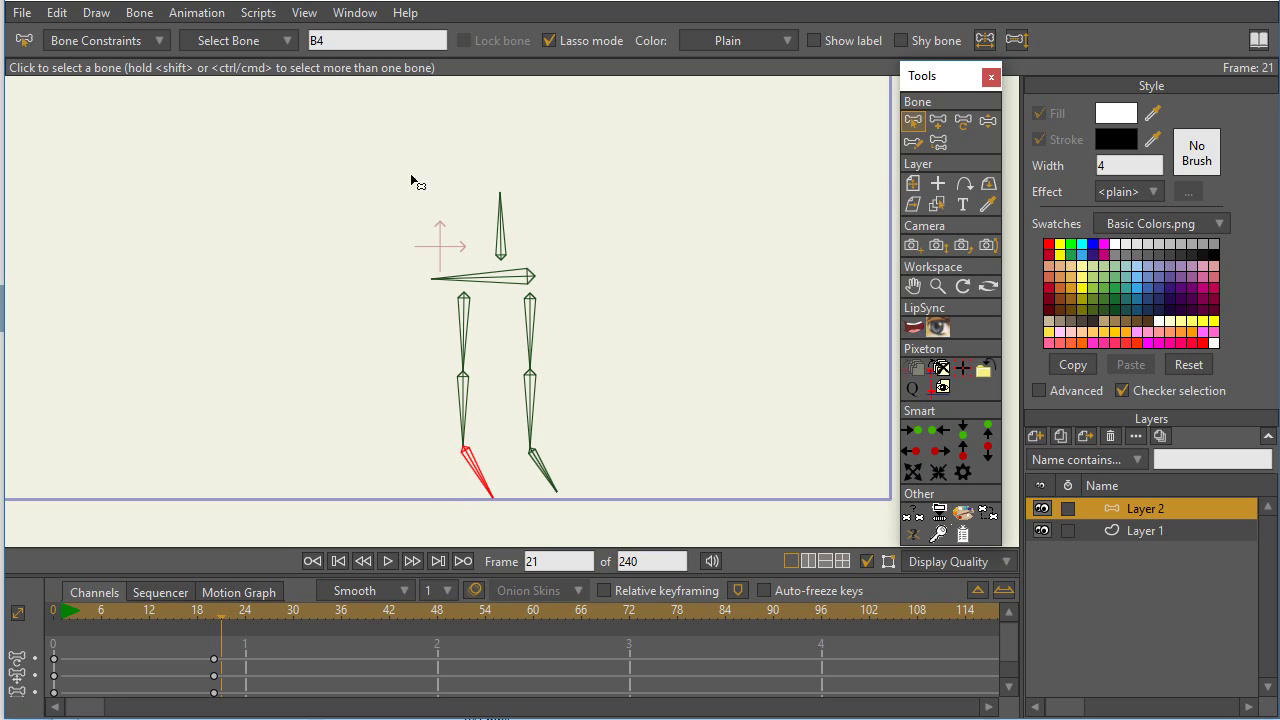
{"action": "left_click", "coordinate": [463, 398]}
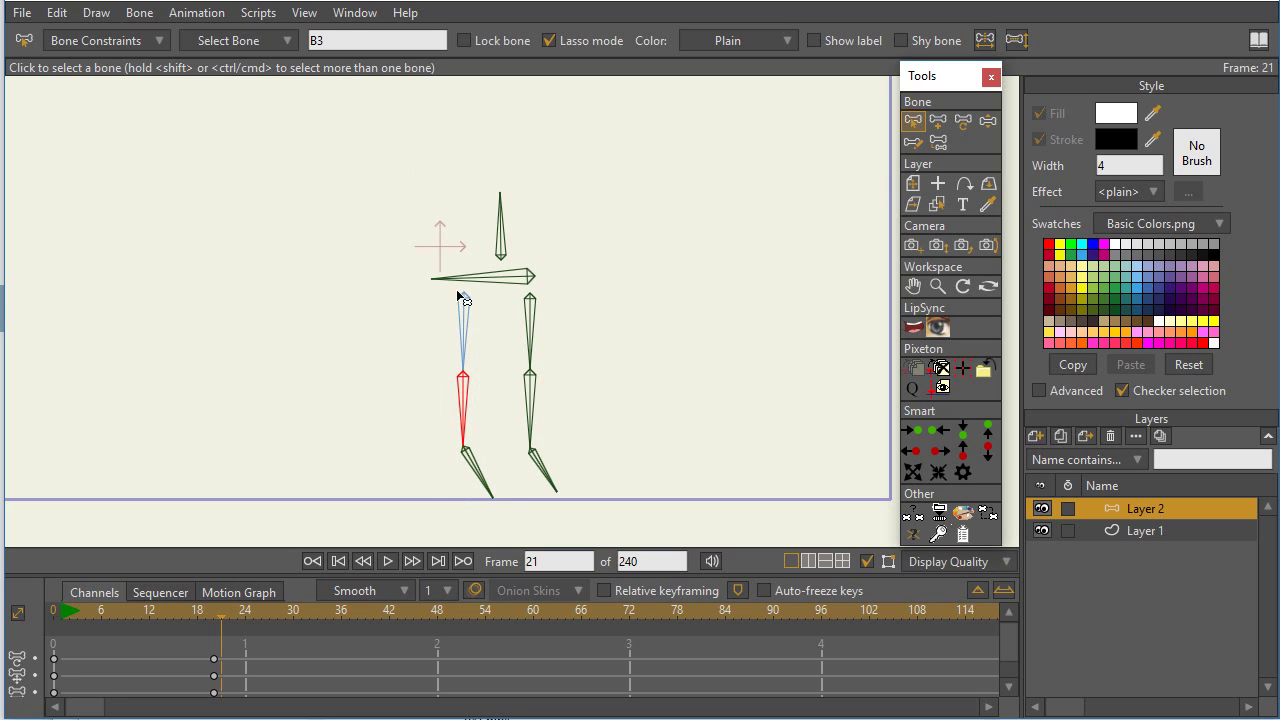
{"action": "left_click", "coordinate": [157, 42]}
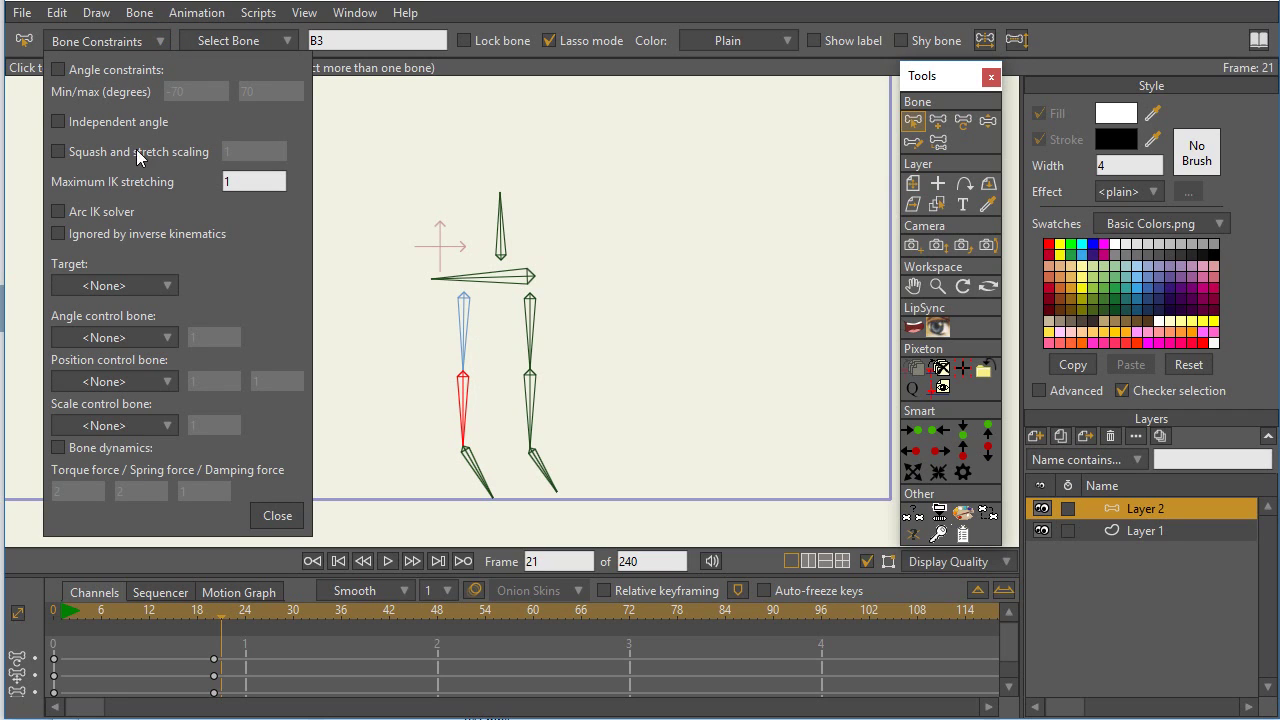
{"action": "left_click", "coordinate": [125, 287]}
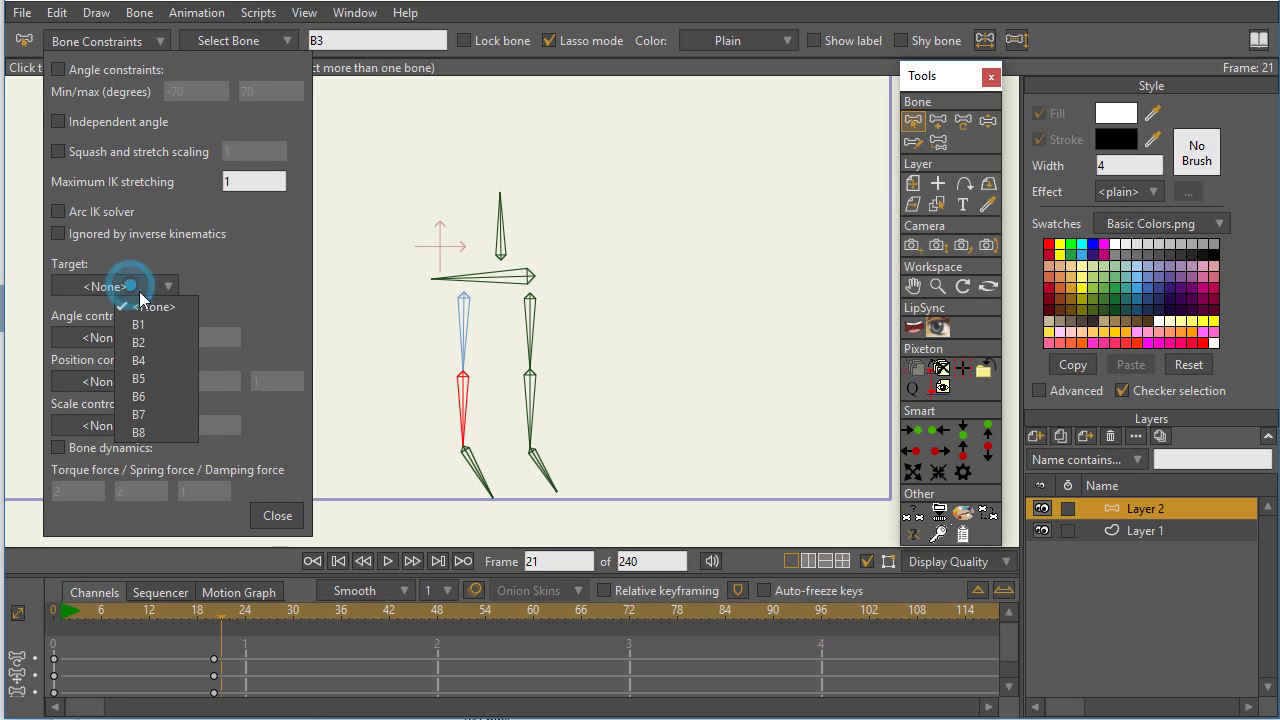
{"action": "left_click", "coordinate": [159, 370]}
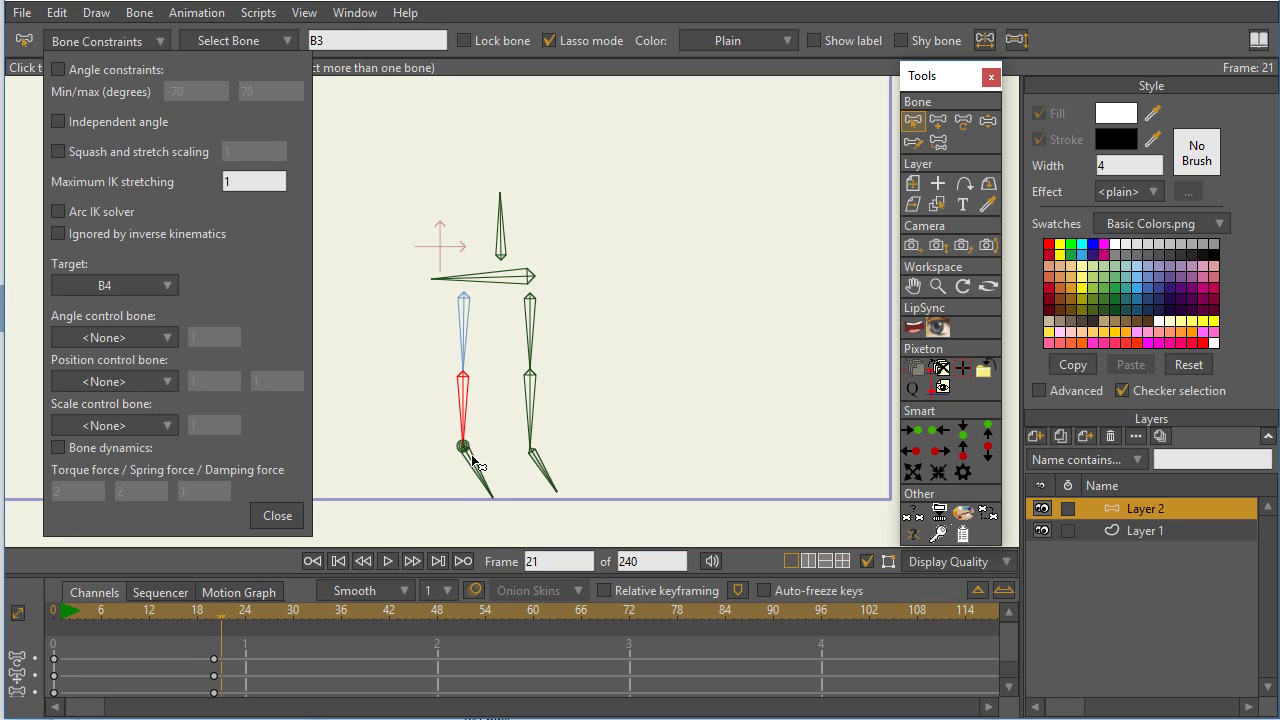
Set the right shin bone B6's target to foot bone B7 and close Bone Constraints
{"action": "left_click", "coordinate": [530, 413]}
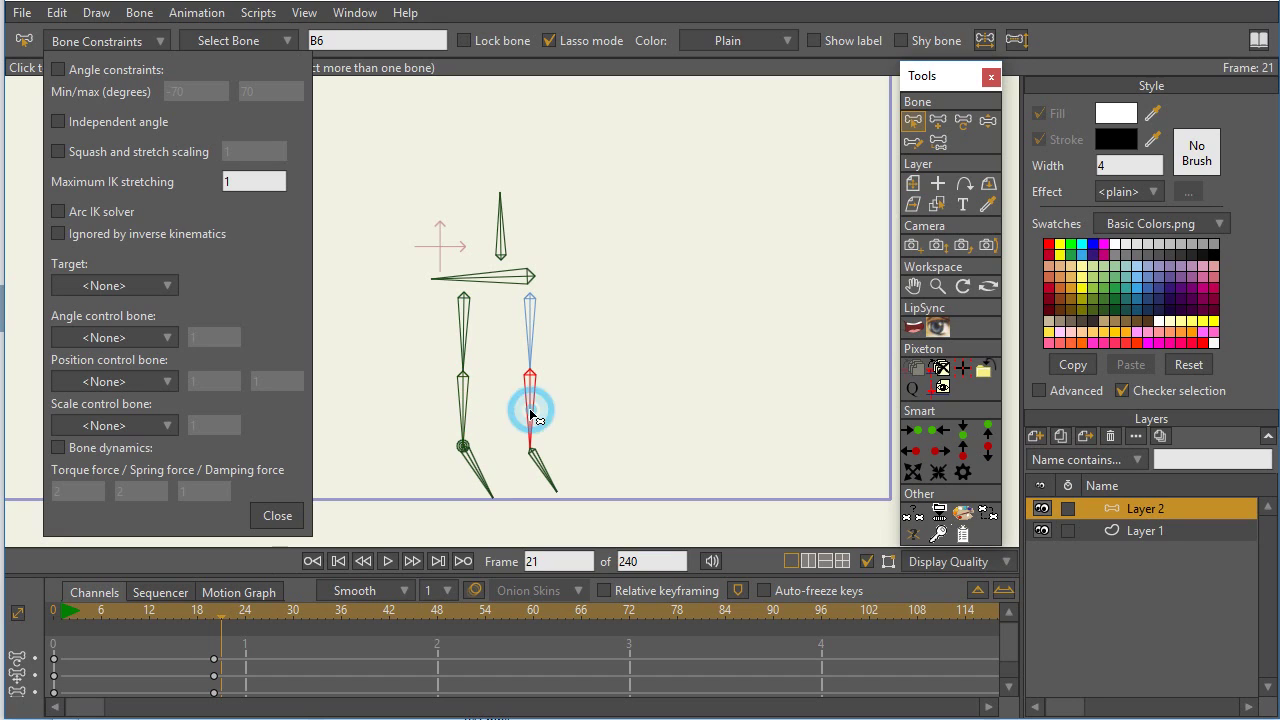
{"action": "left_click", "coordinate": [541, 469]}
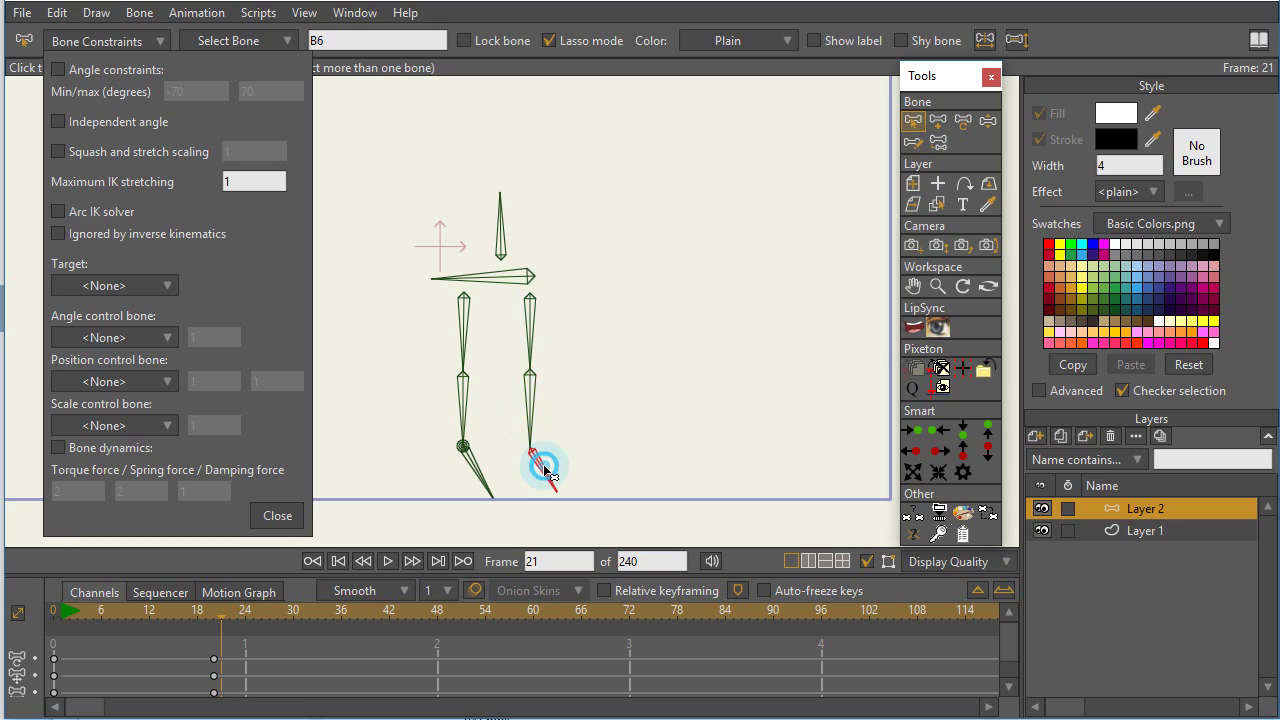
{"action": "left_click", "coordinate": [527, 403]}
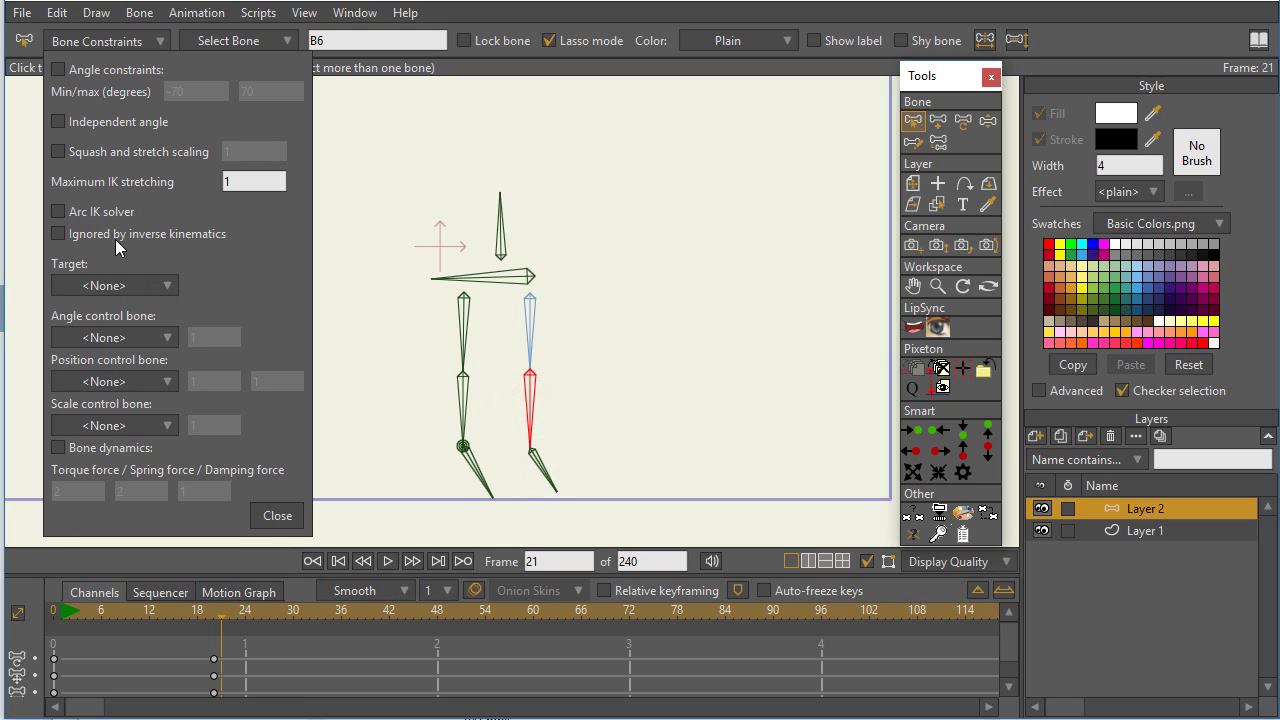
{"action": "left_click", "coordinate": [128, 286]}
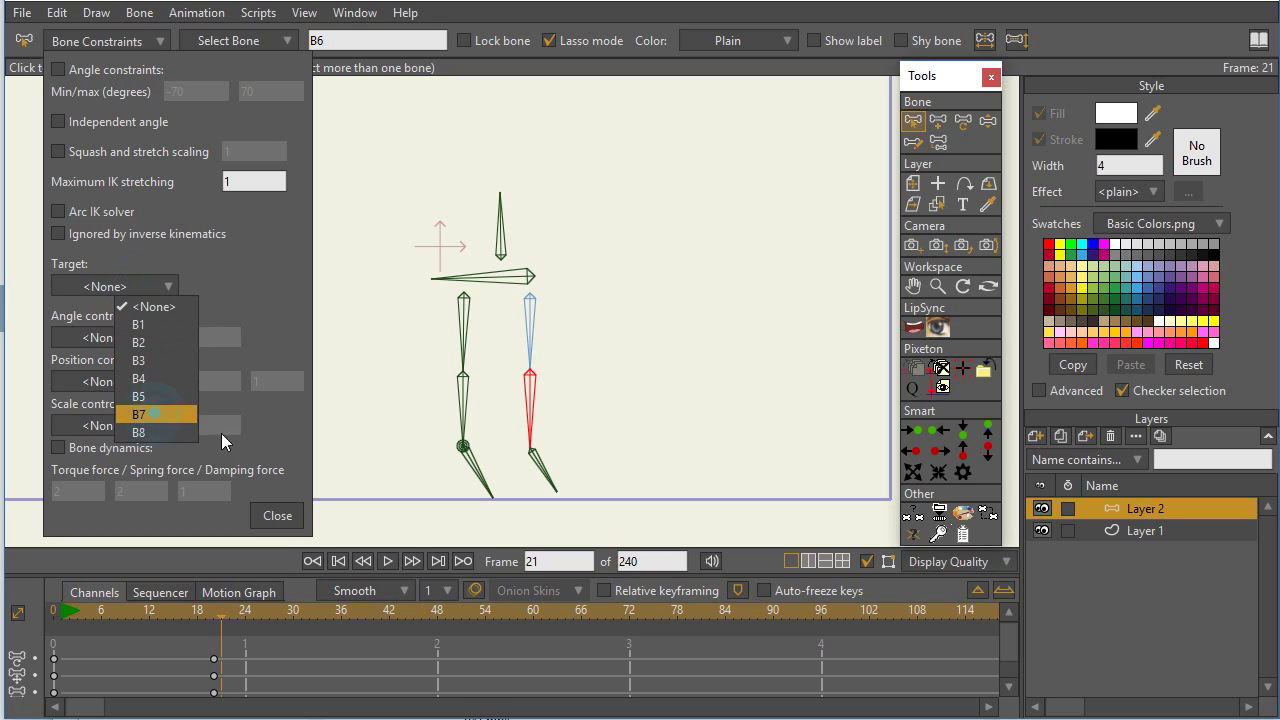
{"action": "key", "text": "Return"}
{"action": "left_click", "coordinate": [290, 516]}
{"action": "left_click", "coordinate": [290, 514]}
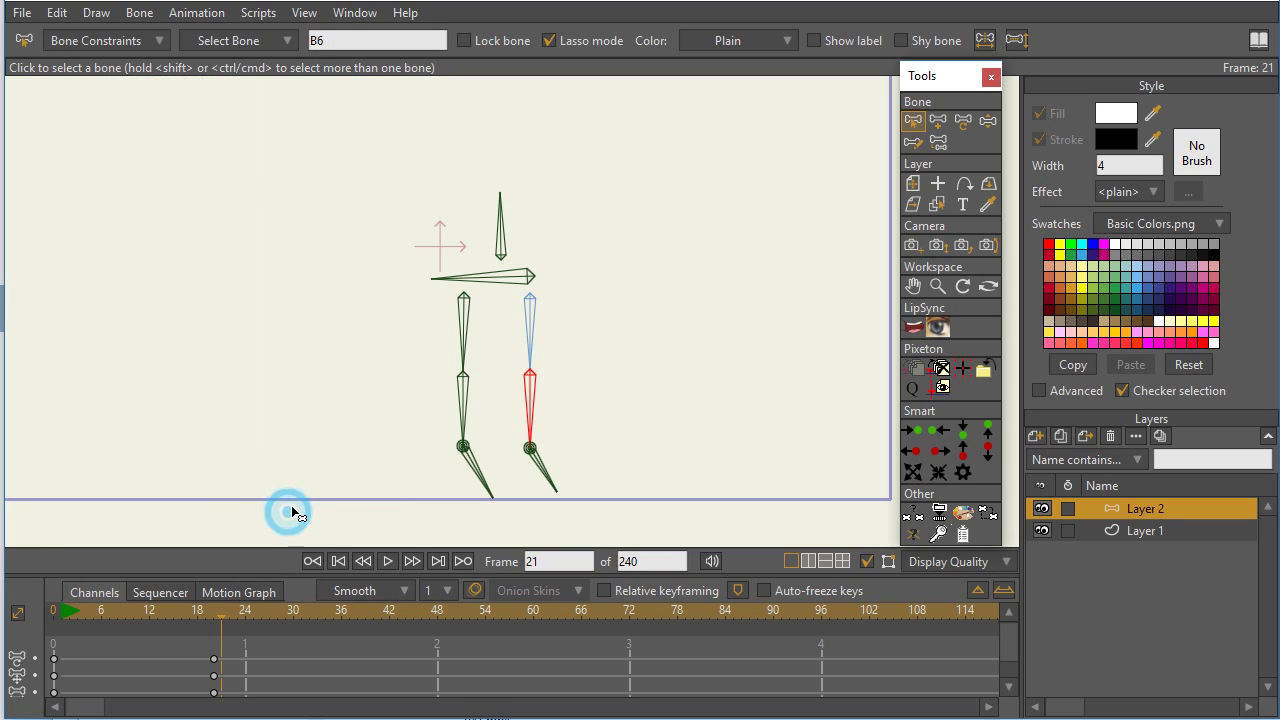
With Manipulate Bones, drag the hip down and back up to check both knees bend
{"action": "left_click", "coordinate": [986, 121]}
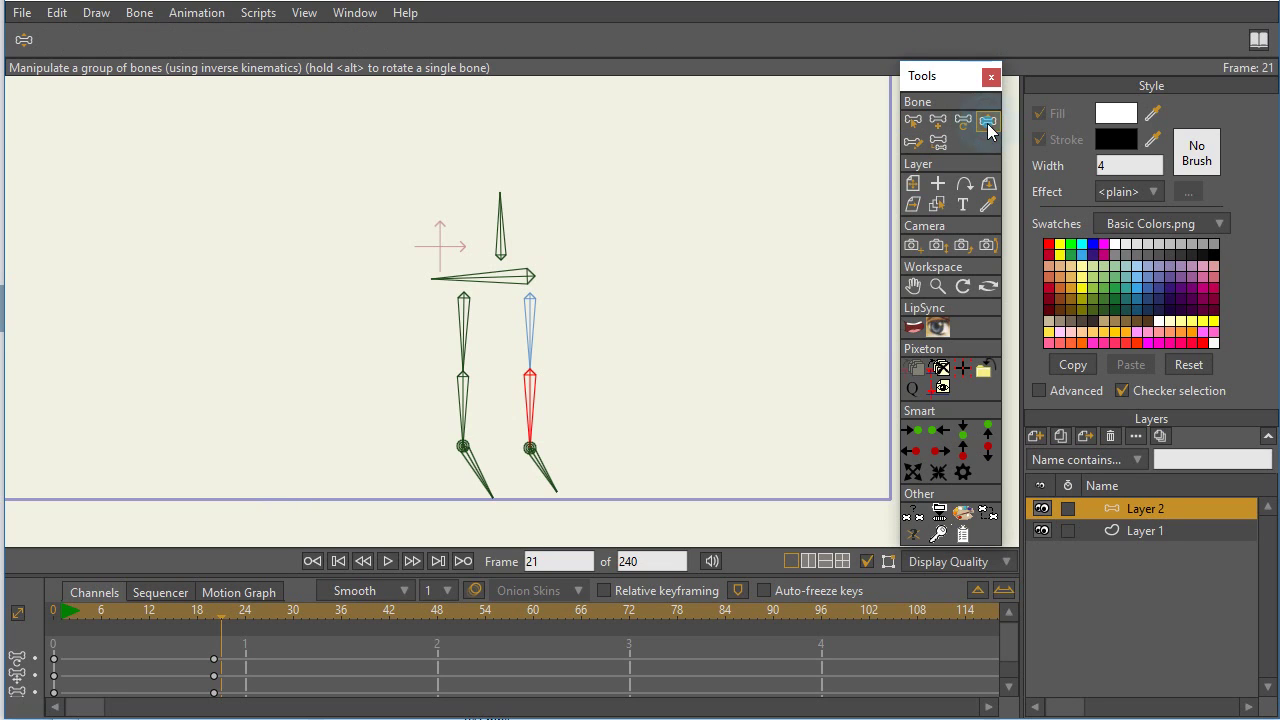
{"action": "mouse_move", "coordinate": [524, 278]}
{"action": "left_mouse_down"}
{"action": "mouse_move", "coordinate": [525, 310]}
{"action": "mouse_move", "coordinate": [524, 274]}
{"action": "left_mouse_up"}
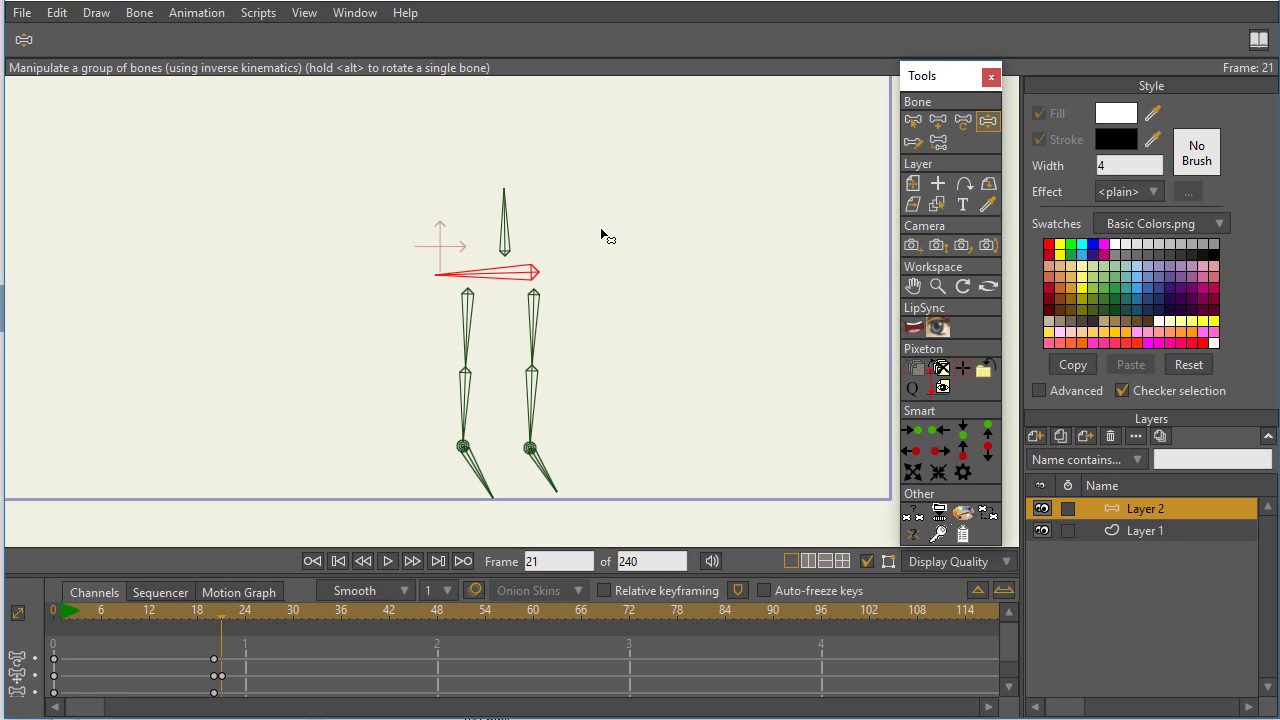
{"action": "left_click_drag", "start_coordinate": [508, 277], "coordinate": [521, 301]}
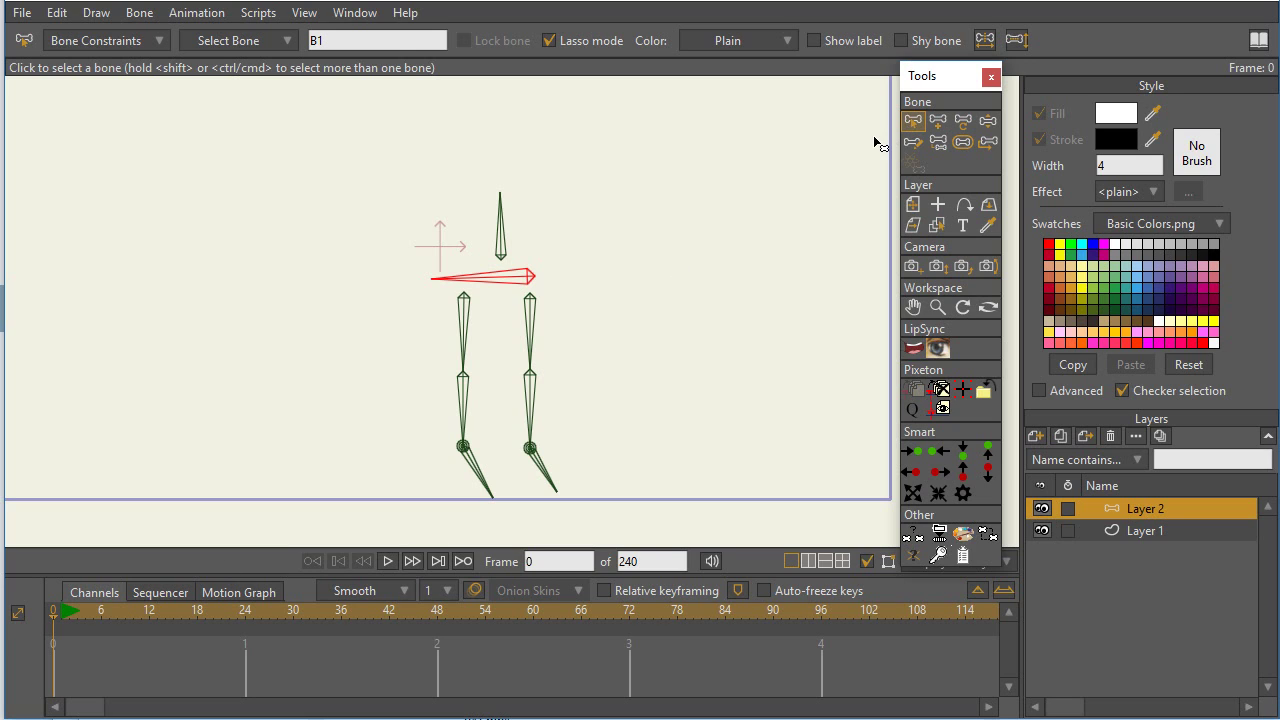
{"action": "key", "text": "z"}
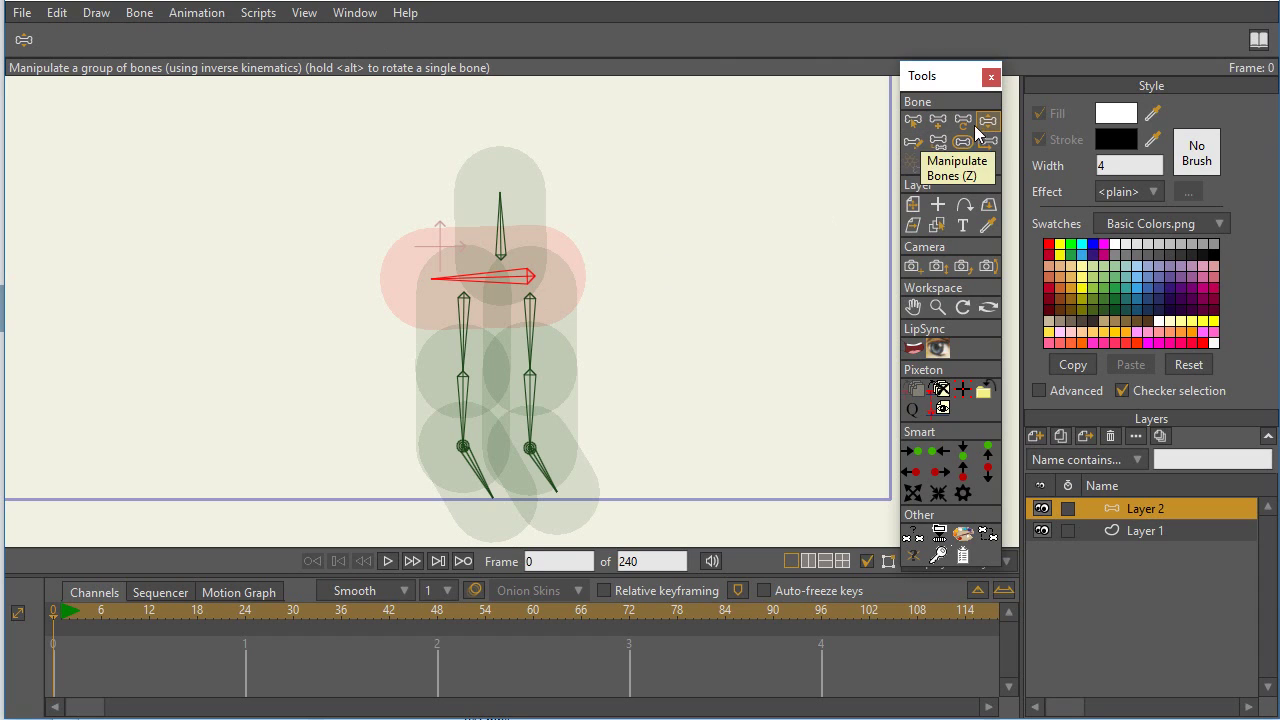
{"action": "left_click_drag", "start_coordinate": [501, 287], "coordinate": [518, 290]}
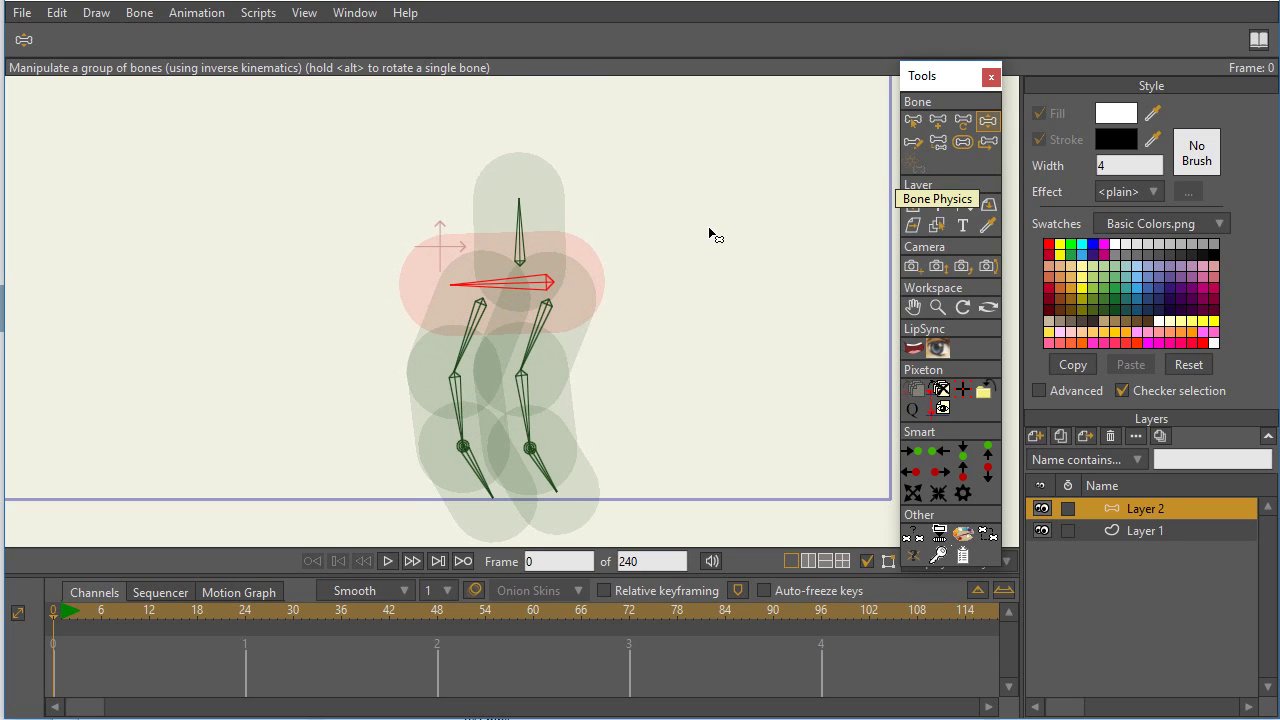
{"action": "left_click", "coordinate": [452, 463]}
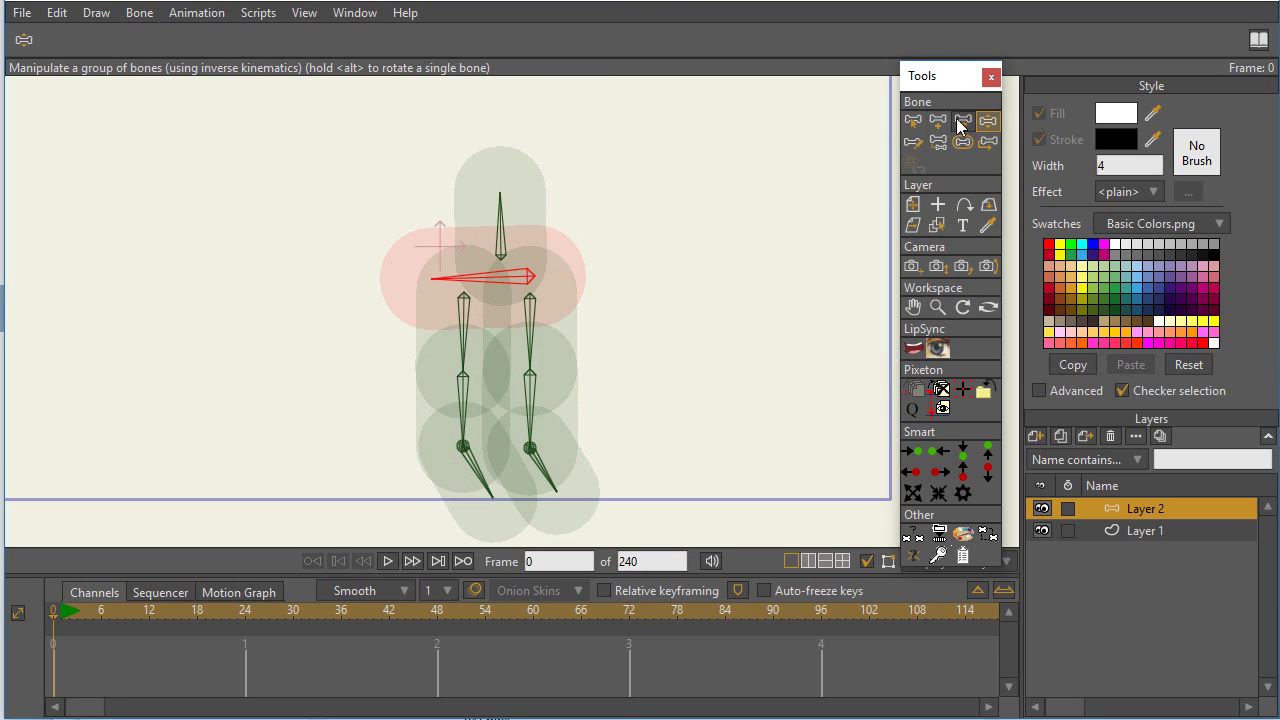
{"action": "mouse_move", "coordinate": [512, 278]}
{"action": "left_mouse_down"}
{"action": "mouse_move", "coordinate": [509, 296]}
{"action": "mouse_move", "coordinate": [504, 271]}
{"action": "mouse_move", "coordinate": [490, 314]}
{"action": "mouse_move", "coordinate": [504, 272]}
{"action": "left_mouse_up"}
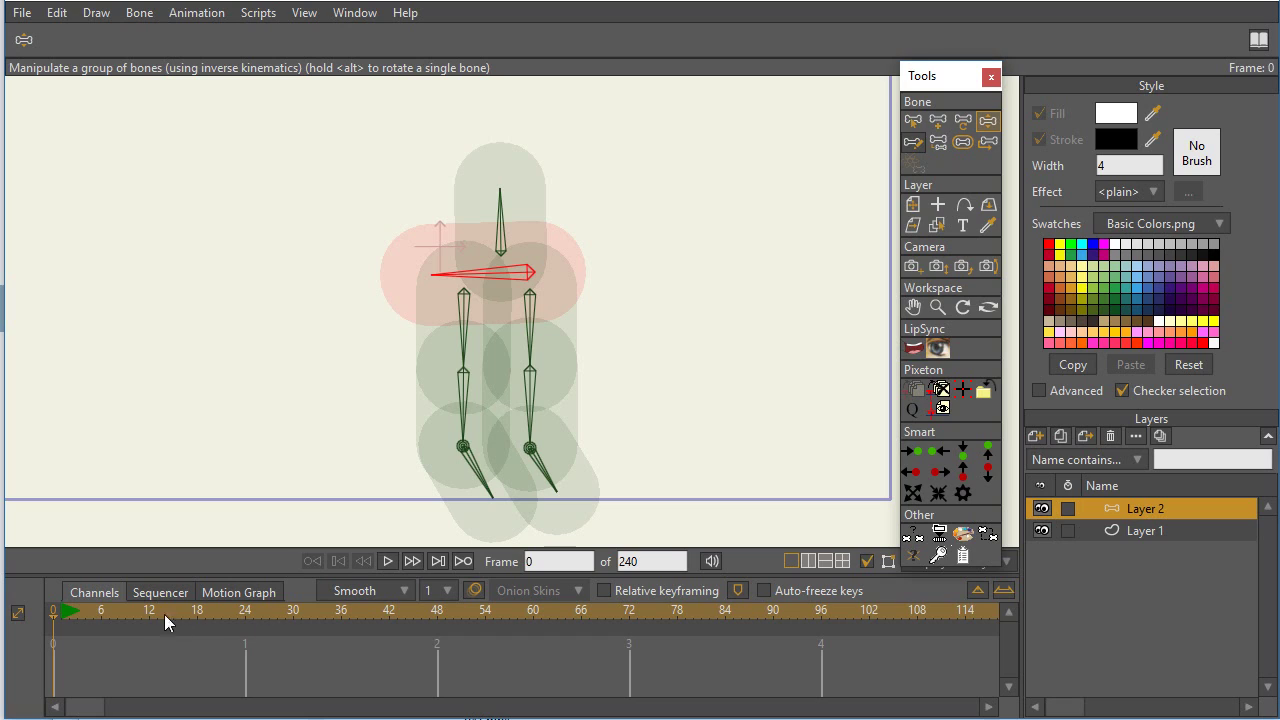
At frame 24, lower and shift the hips and lift the right foot to test IK
{"action": "left_click", "coordinate": [246, 609]}
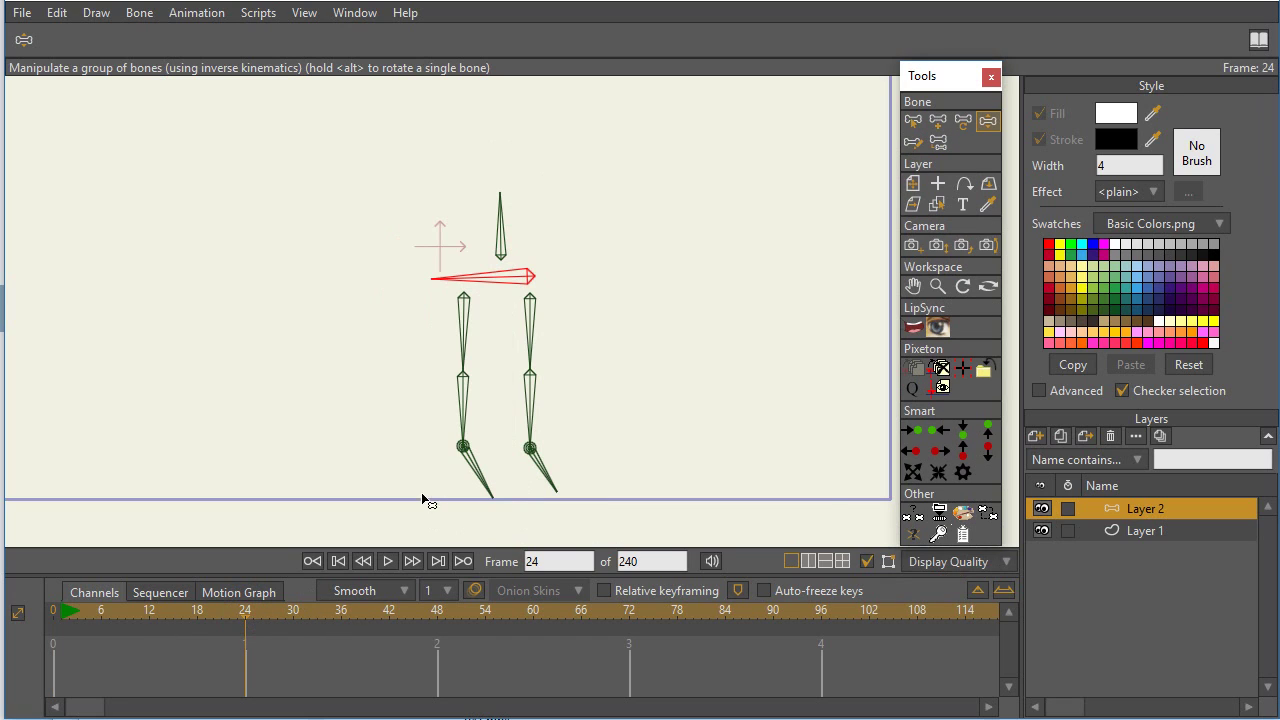
{"action": "mouse_move", "coordinate": [497, 289]}
{"action": "left_mouse_down"}
{"action": "mouse_move", "coordinate": [514, 279]}
{"action": "mouse_move", "coordinate": [480, 318]}
{"action": "mouse_move", "coordinate": [510, 313]}
{"action": "mouse_move", "coordinate": [525, 290]}
{"action": "mouse_move", "coordinate": [528, 300]}
{"action": "mouse_move", "coordinate": [537, 263]}
{"action": "mouse_move", "coordinate": [518, 314]}
{"action": "mouse_move", "coordinate": [510, 288]}
{"action": "mouse_move", "coordinate": [545, 294]}
{"action": "mouse_move", "coordinate": [522, 258]}
{"action": "mouse_move", "coordinate": [517, 307]}
{"action": "mouse_move", "coordinate": [500, 297]}
{"action": "left_mouse_up"}
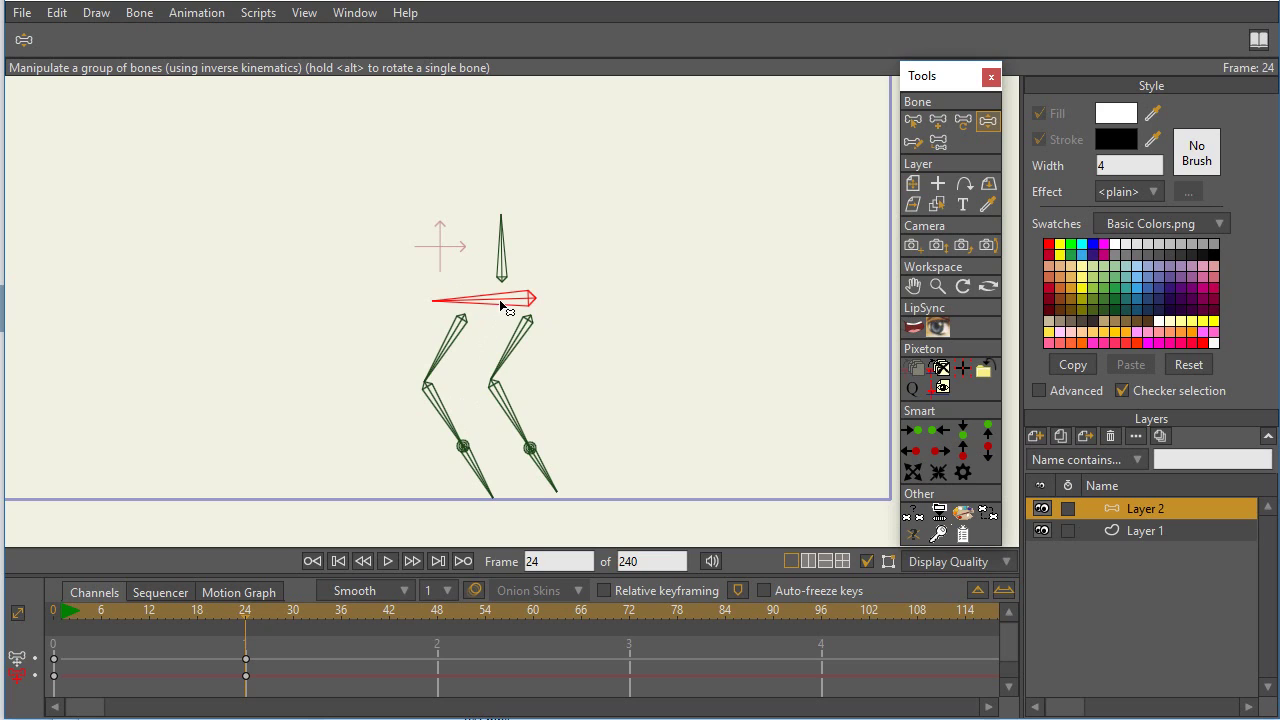
{"action": "left_click_drag", "start_coordinate": [499, 299], "coordinate": [542, 276]}
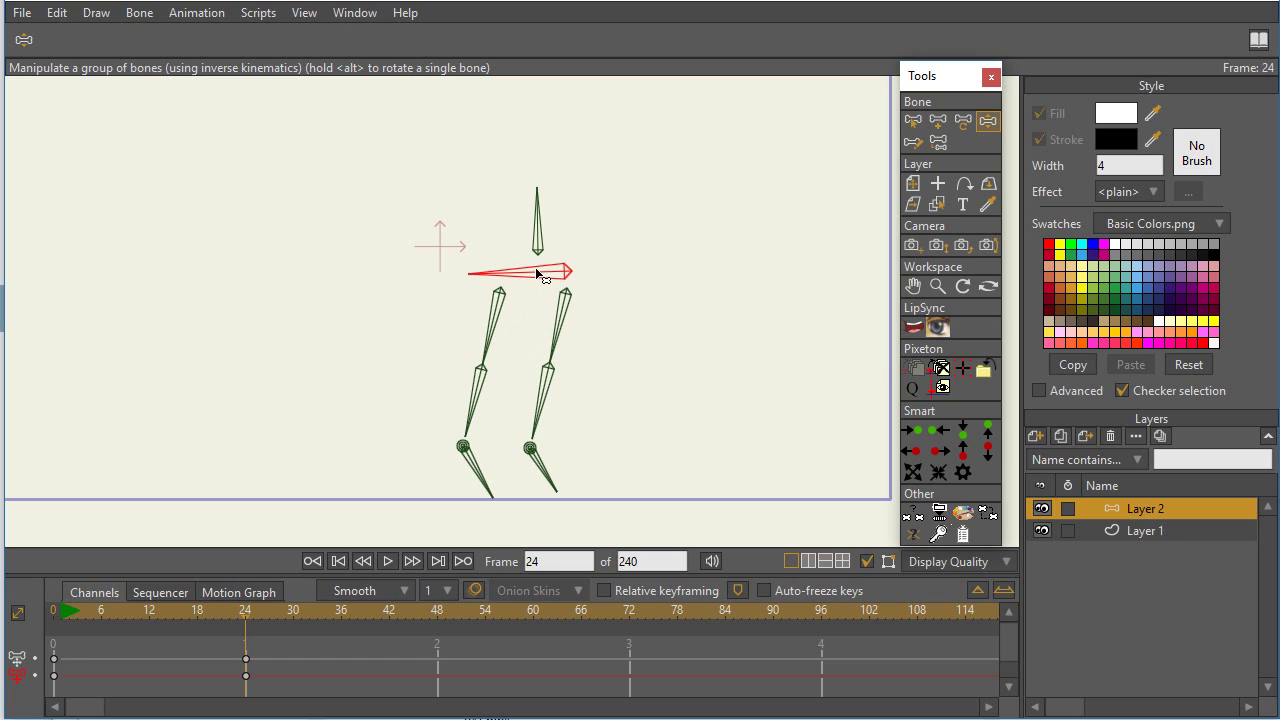
{"action": "mouse_move", "coordinate": [545, 272]}
{"action": "left_mouse_down"}
{"action": "mouse_move", "coordinate": [514, 330]}
{"action": "mouse_move", "coordinate": [535, 277]}
{"action": "left_mouse_up"}
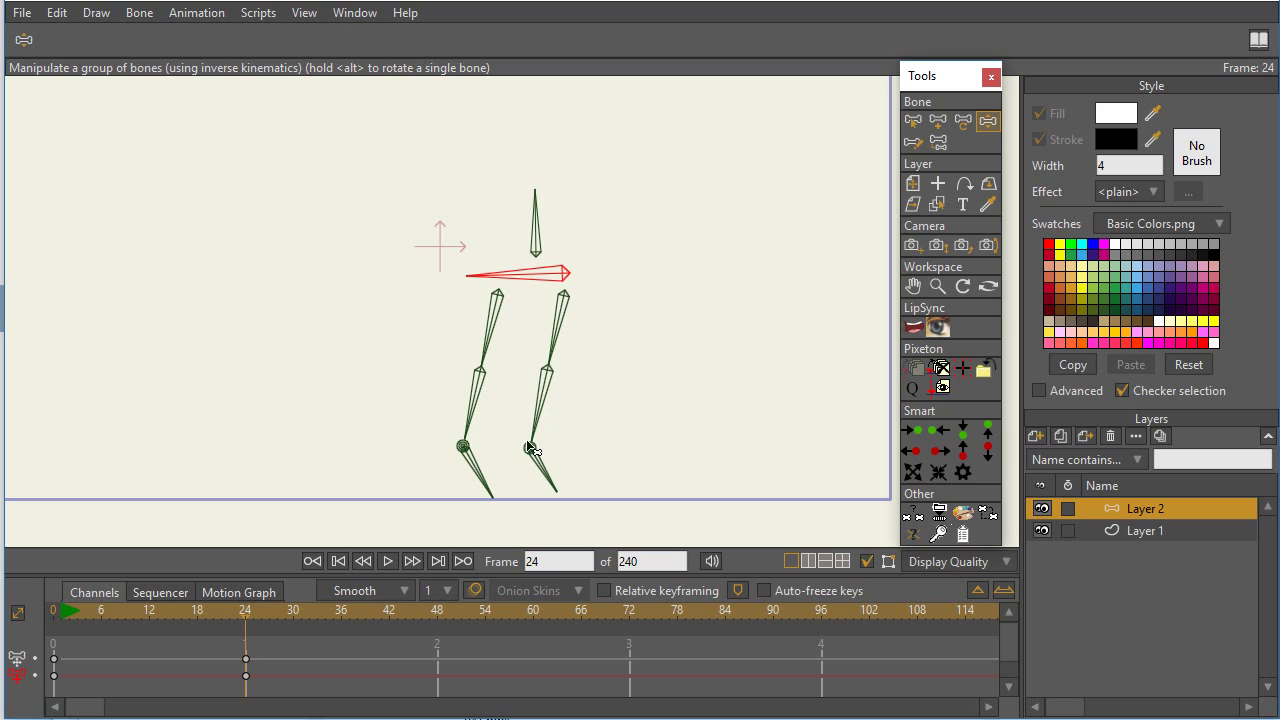
{"action": "mouse_move", "coordinate": [531, 462]}
{"action": "left_mouse_down"}
{"action": "mouse_move", "coordinate": [562, 428]}
{"action": "mouse_move", "coordinate": [540, 474]}
{"action": "mouse_move", "coordinate": [574, 432]}
{"action": "mouse_move", "coordinate": [532, 465]}
{"action": "left_mouse_up"}
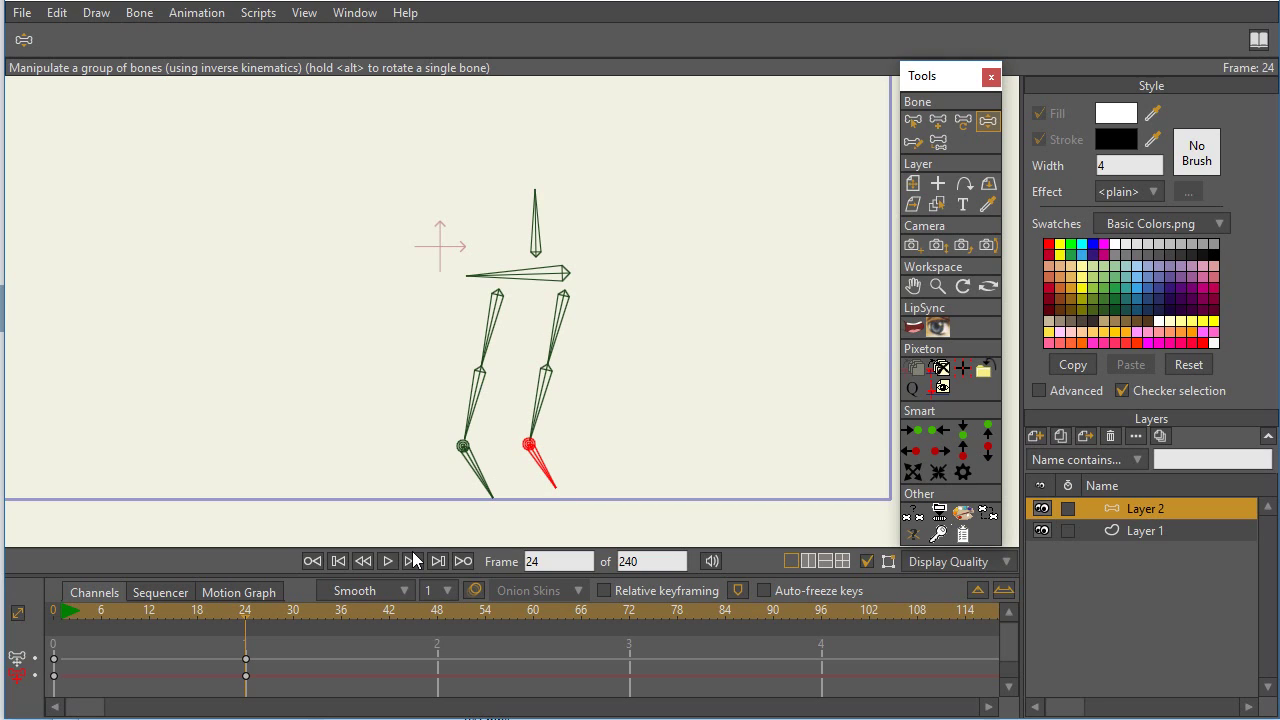
Return to frame 0 and read the angles of the right thigh and right shin B6
{"action": "key", "text": "ctrl+shift+Left"}
{"action": "left_click", "coordinate": [652, 380]}
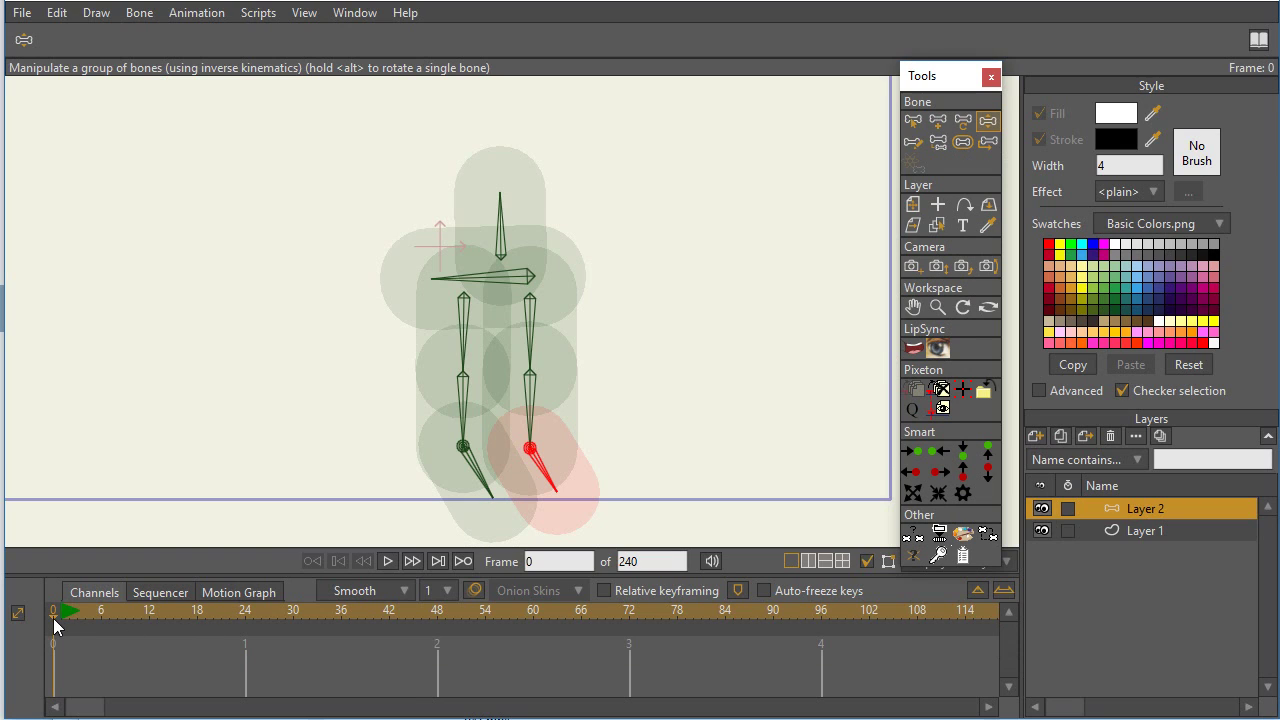
{"action": "left_click", "coordinate": [962, 121]}
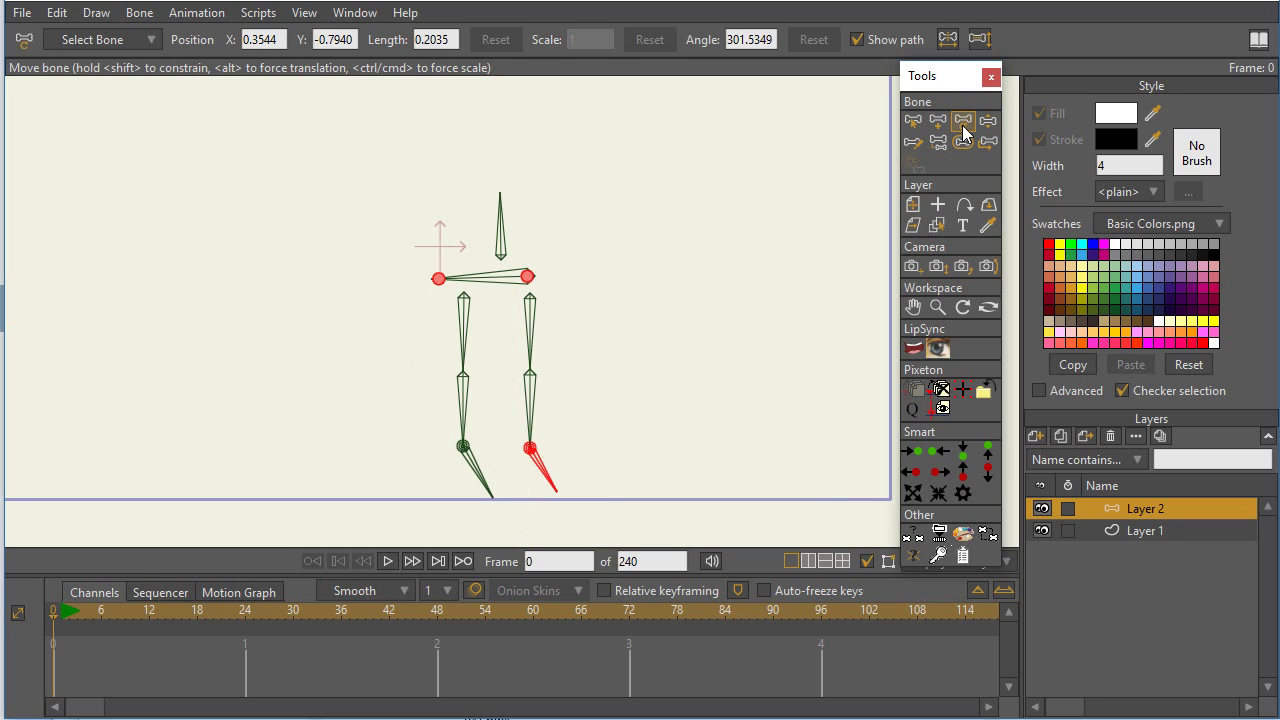
{"action": "left_click", "coordinate": [530, 330]}
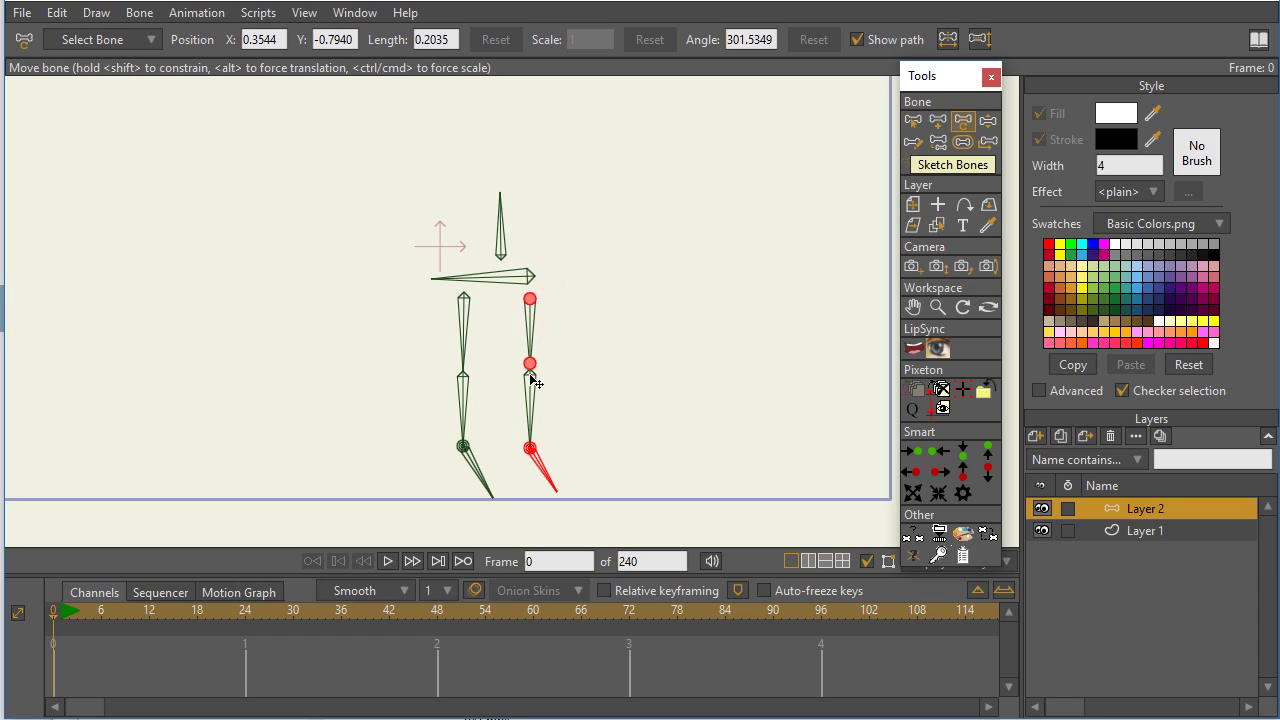
{"action": "left_click", "coordinate": [912, 121]}
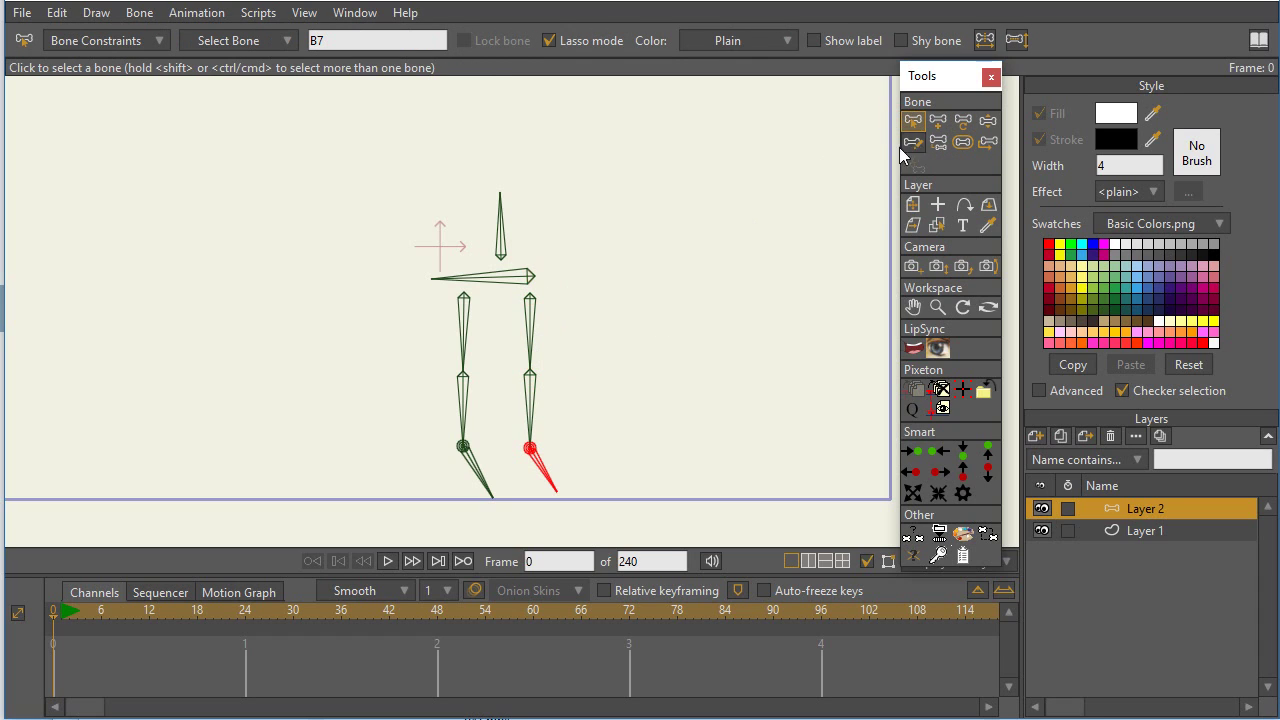
{"action": "left_click", "coordinate": [530, 412]}
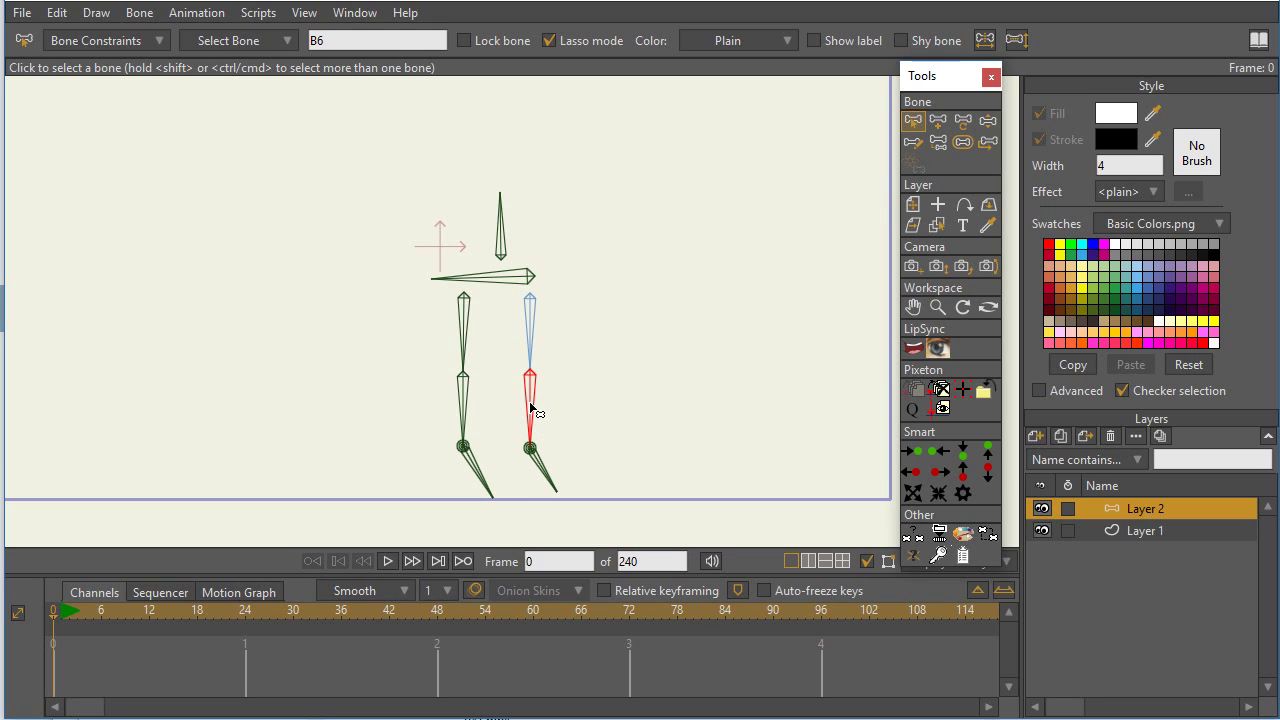
{"action": "left_click", "coordinate": [963, 126]}
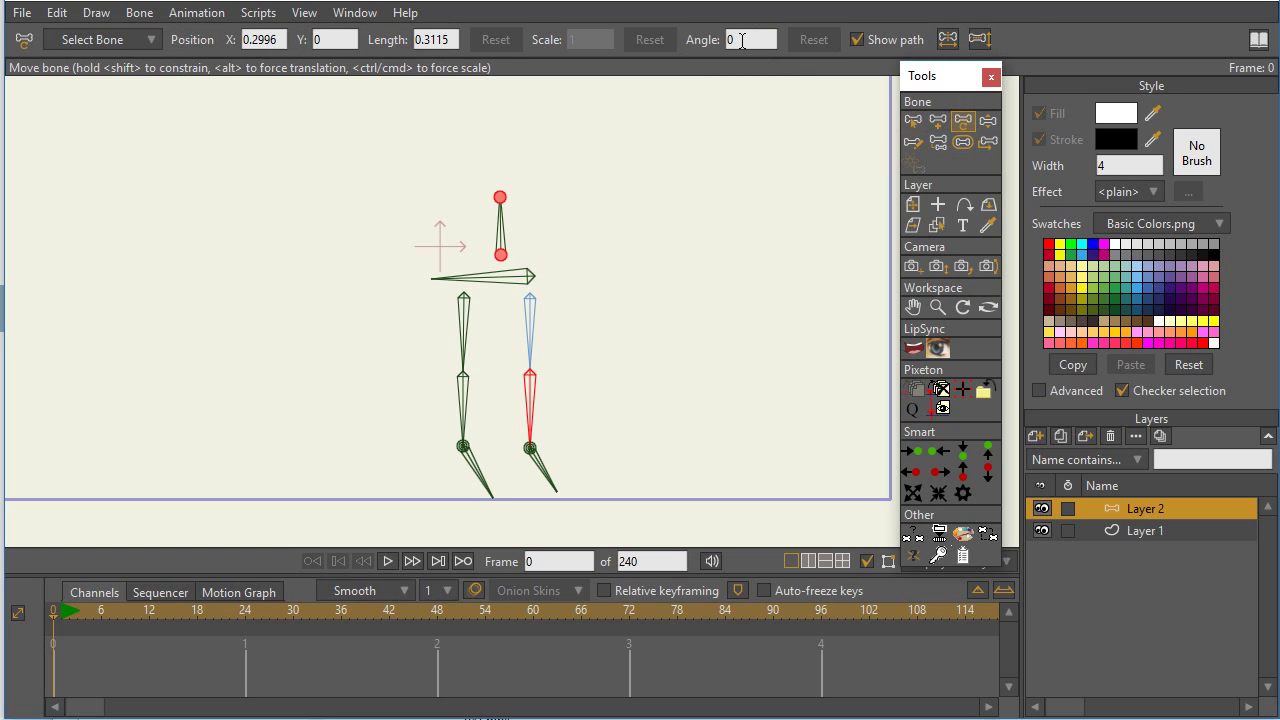
{"action": "left_click", "coordinate": [913, 121]}
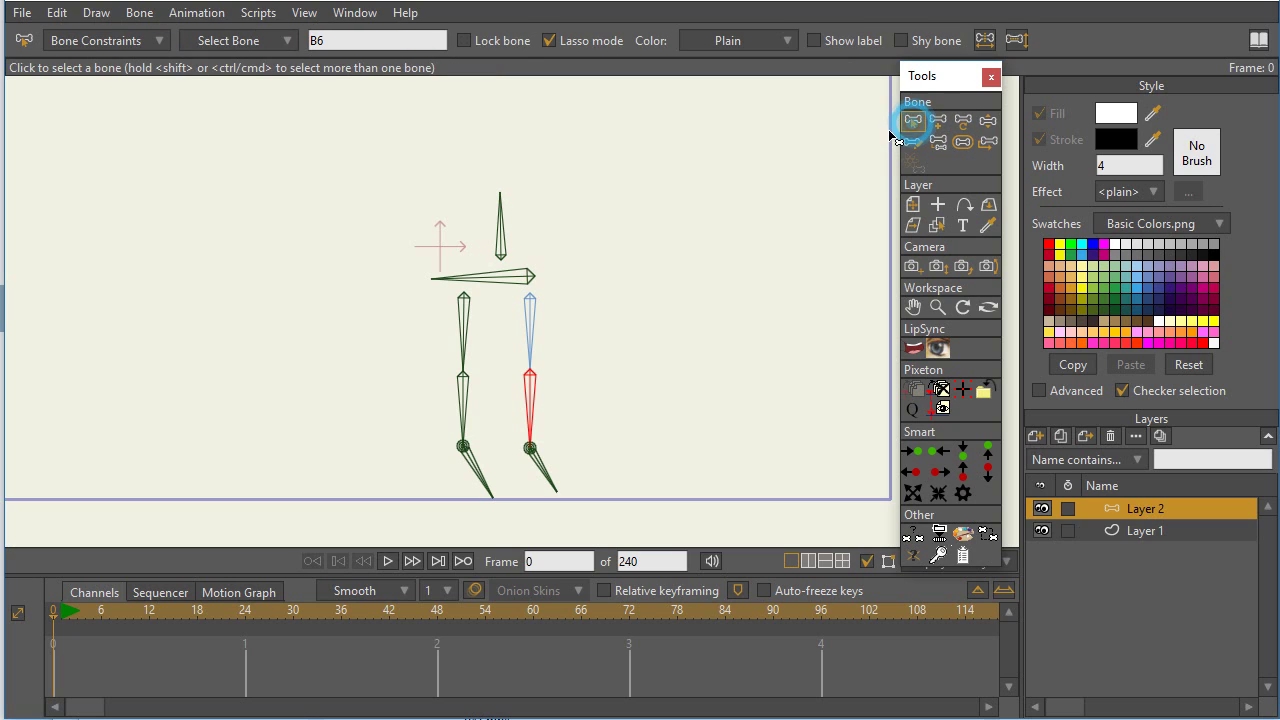
Compare left shin B3, hip, and both upper-leg angles, about 87.6 and 88.3 degrees
{"action": "left_click", "coordinate": [465, 393]}
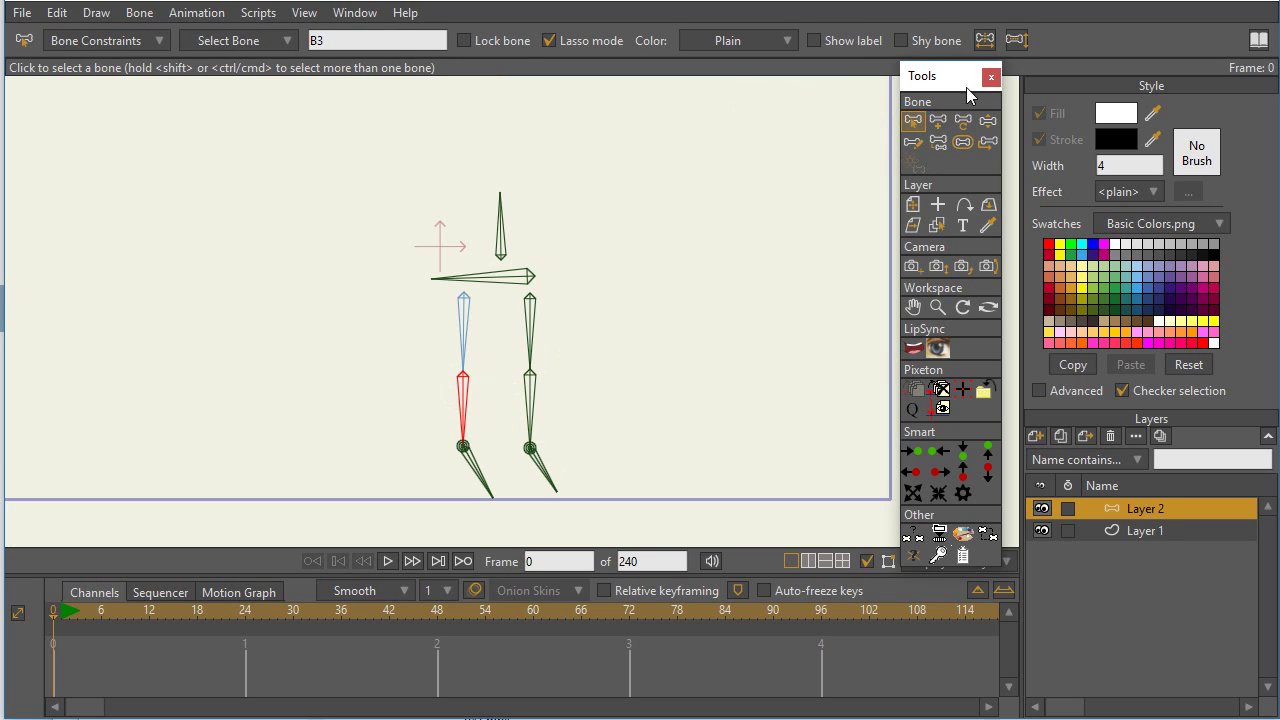
{"action": "left_click", "coordinate": [964, 121]}
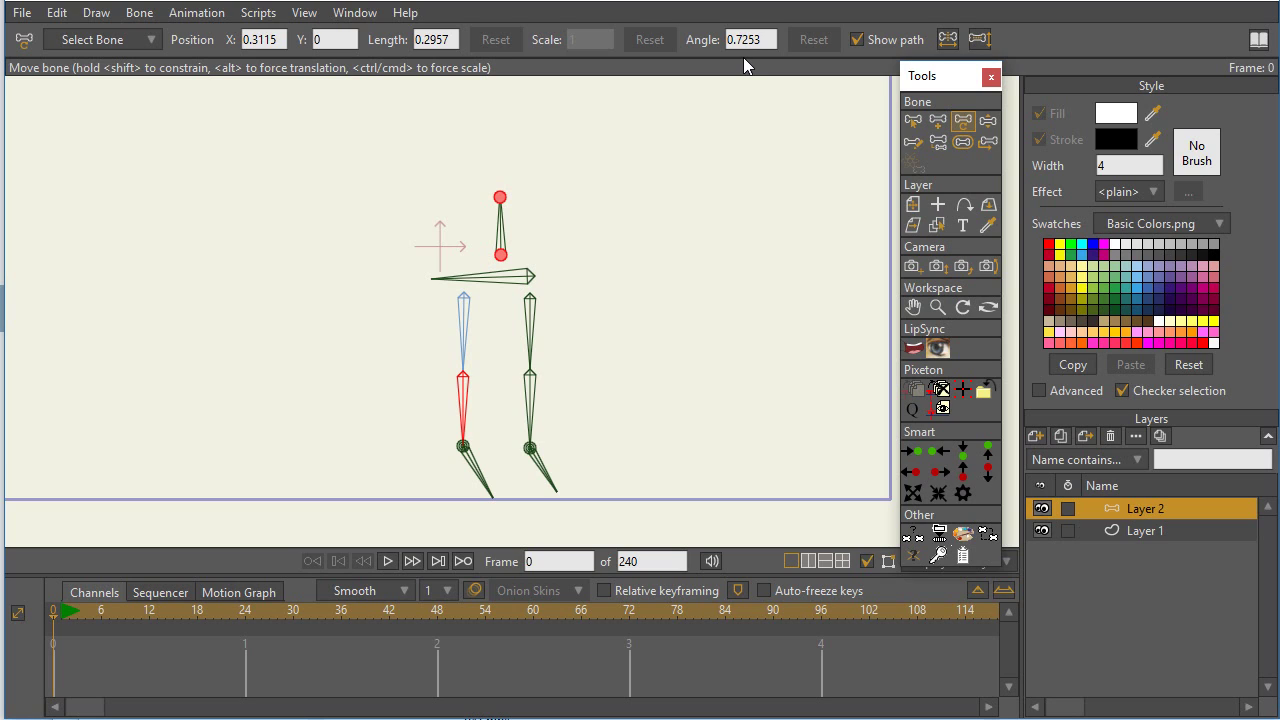
{"action": "left_click", "coordinate": [485, 277]}
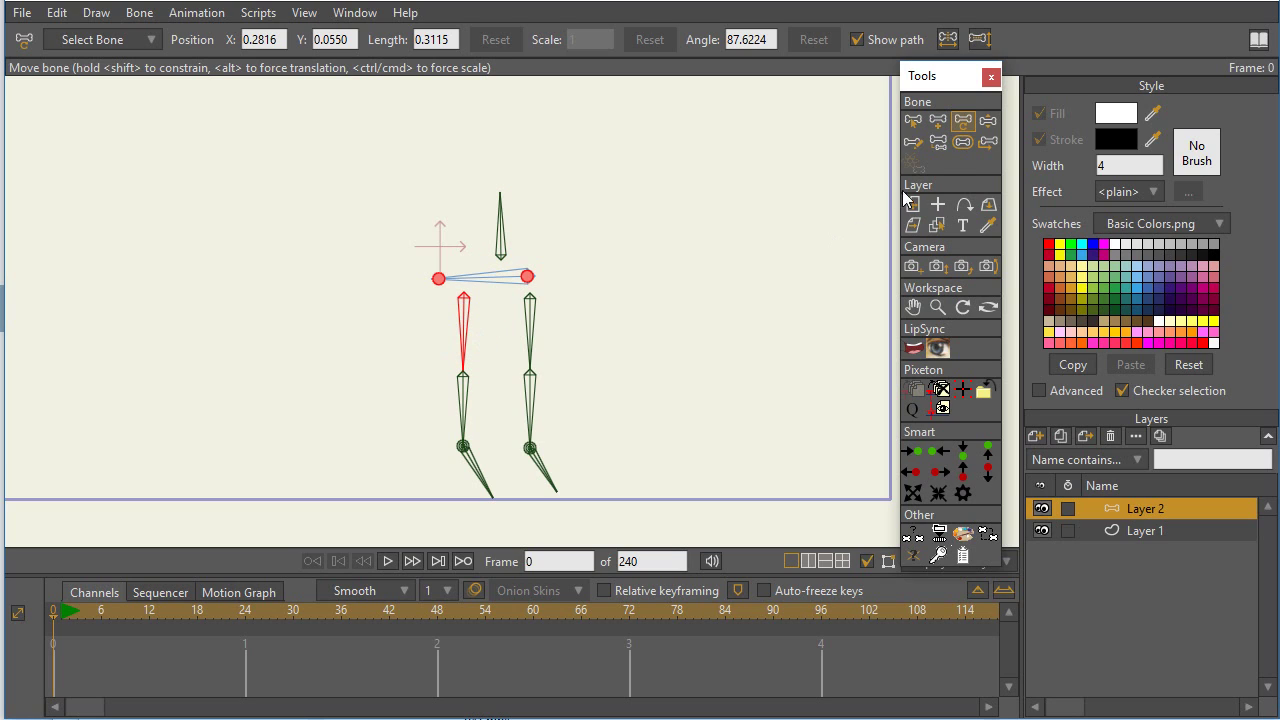
{"action": "left_click", "coordinate": [530, 343]}
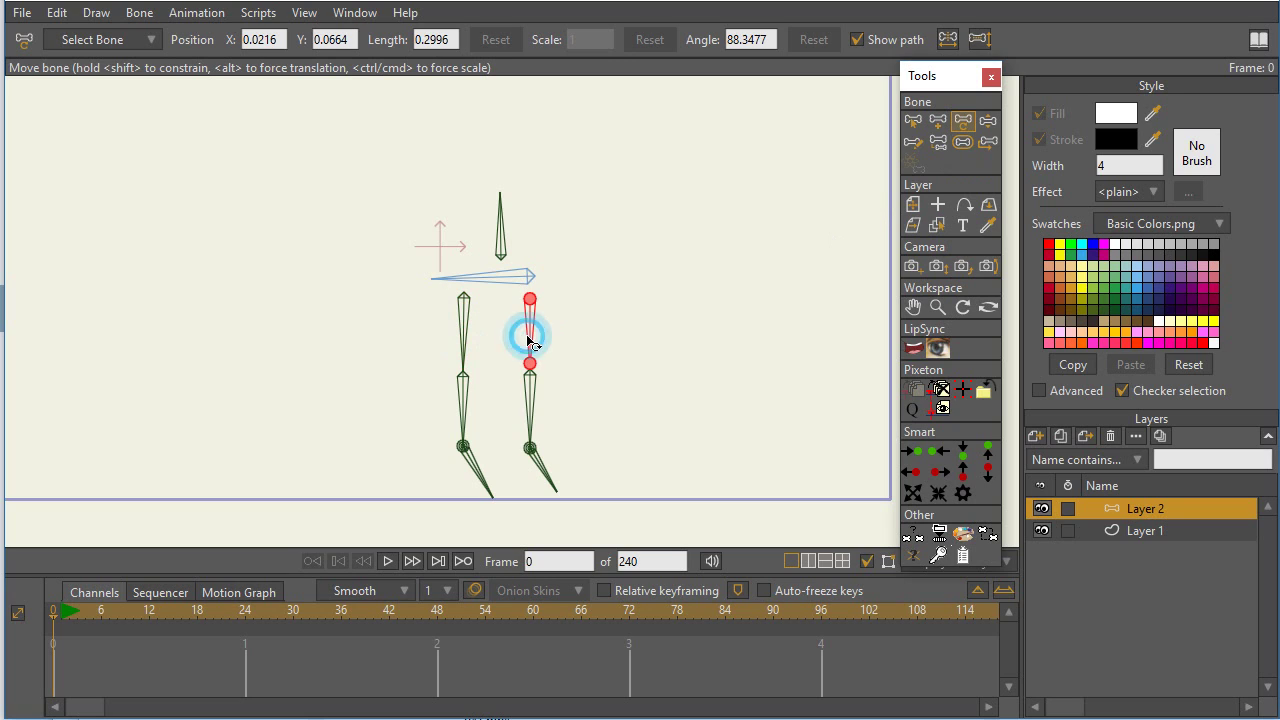
{"action": "left_click", "coordinate": [465, 339]}
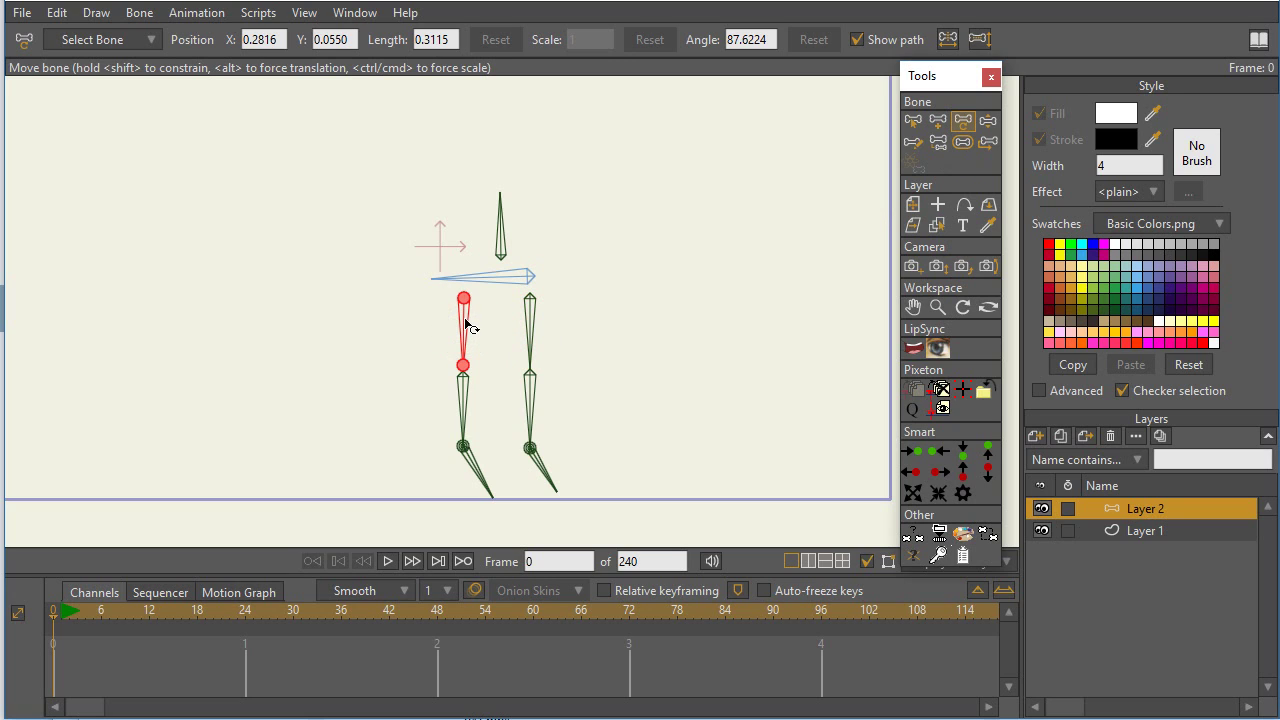
{"action": "left_click", "coordinate": [532, 325]}
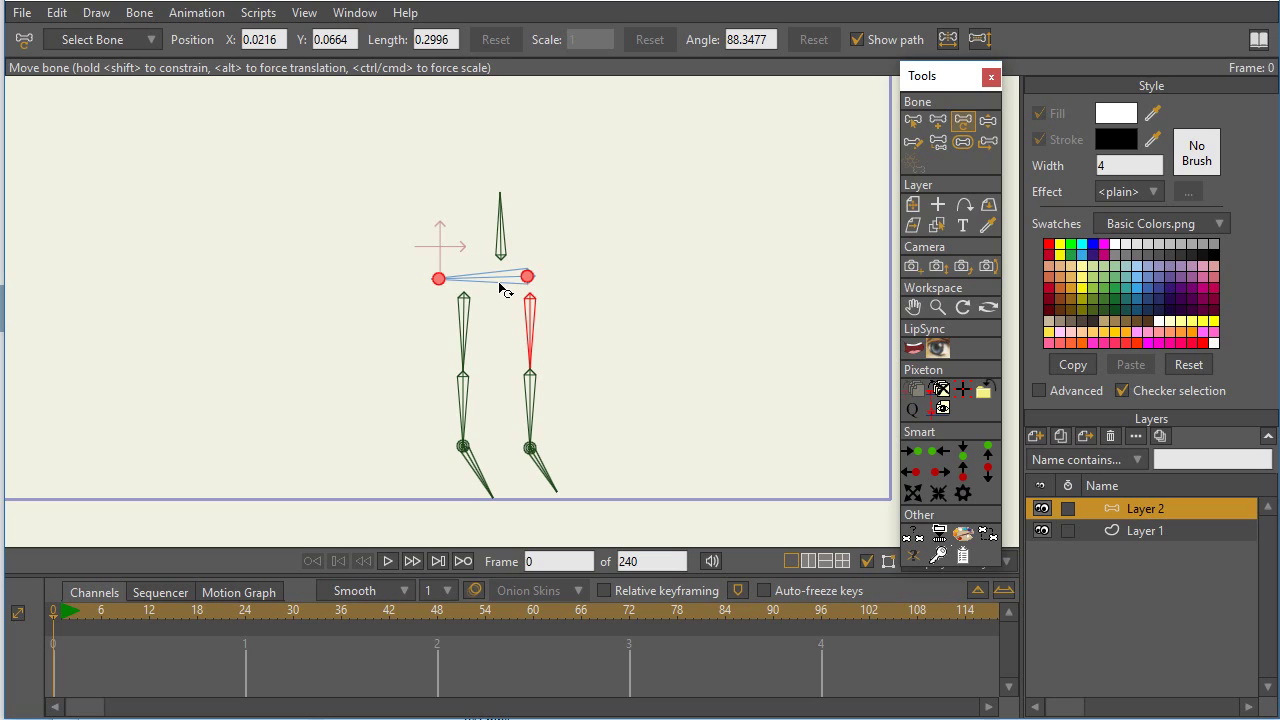
{"action": "left_click", "coordinate": [937, 142]}
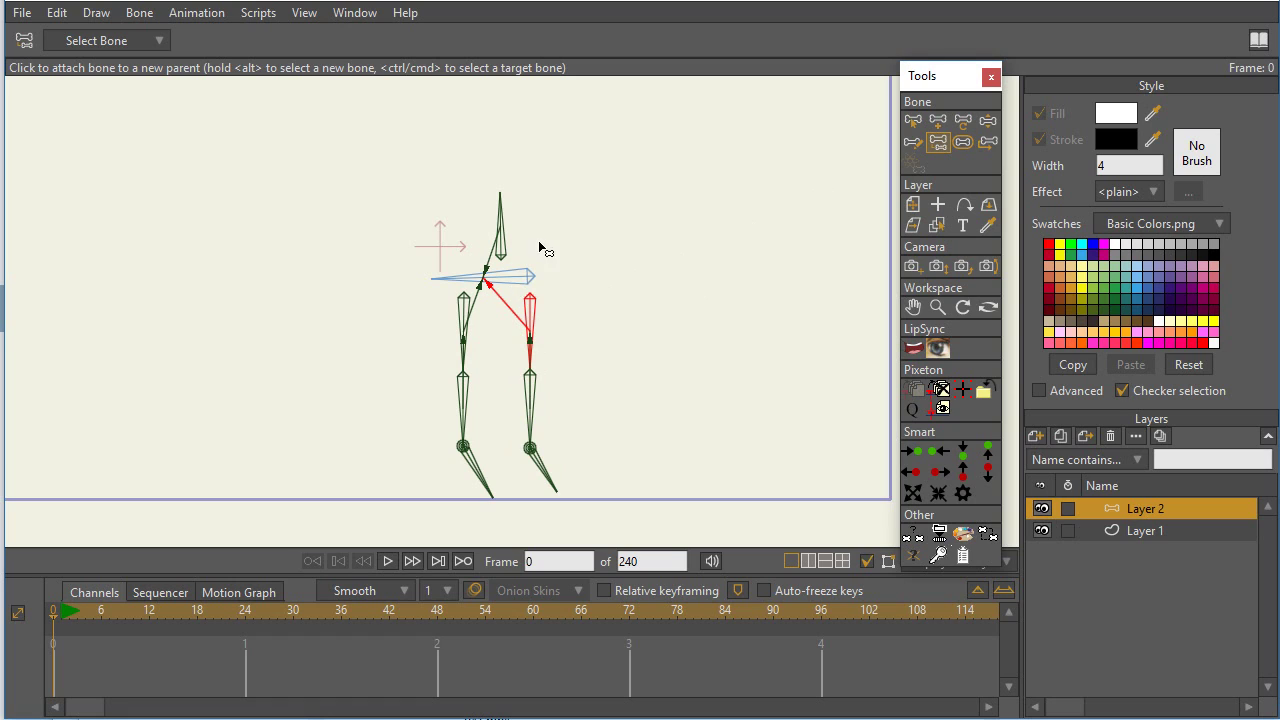
{"action": "left_click", "coordinate": [962, 124]}
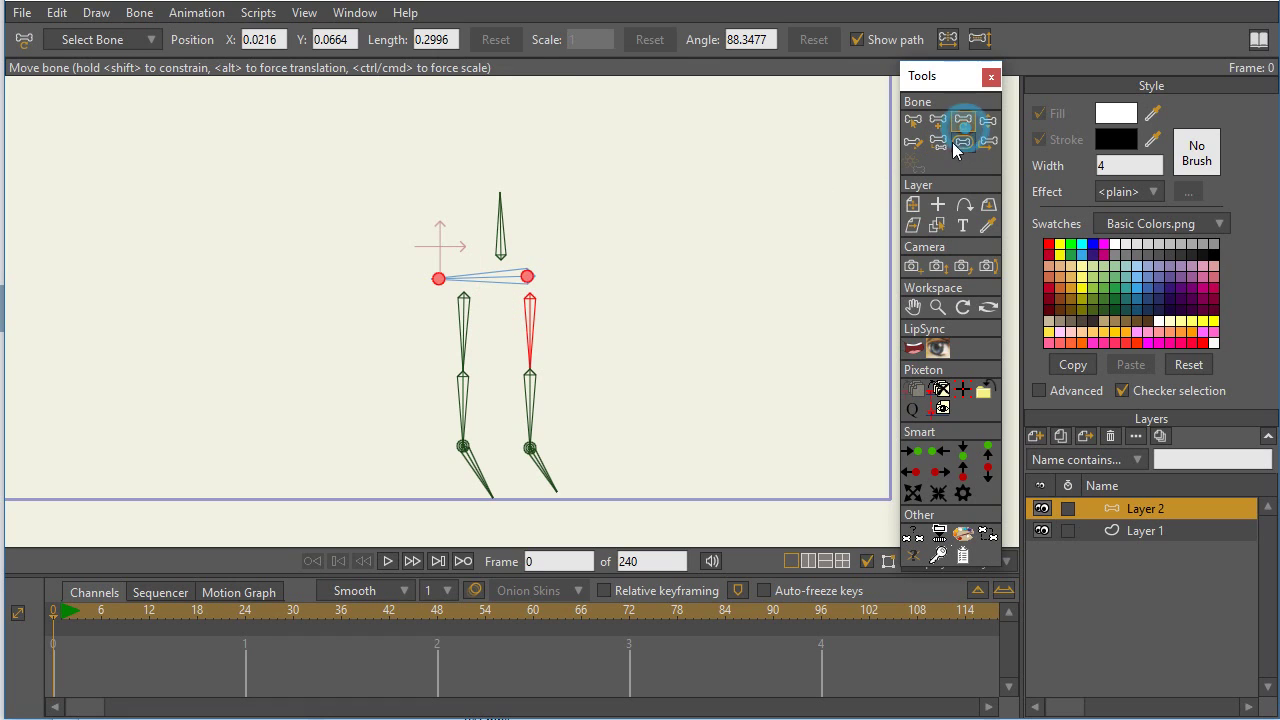
{"action": "left_click", "coordinate": [602, 175]}
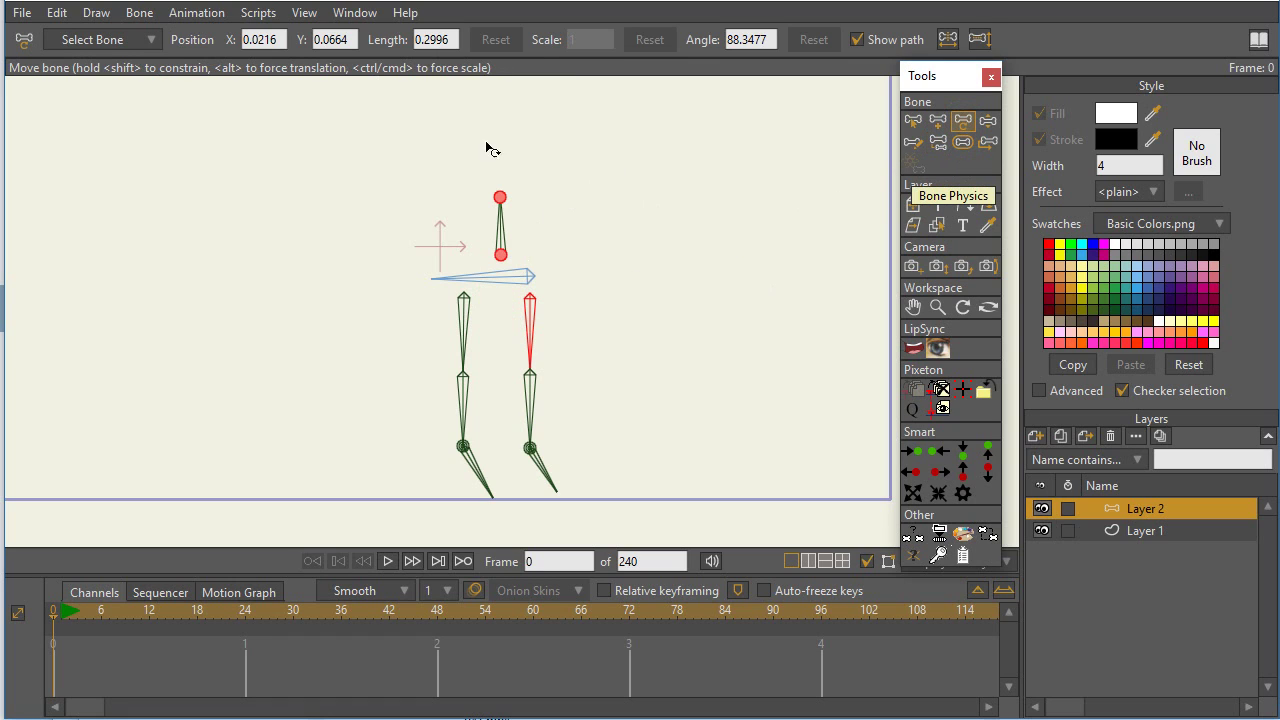
{"action": "left_click", "coordinate": [462, 340]}
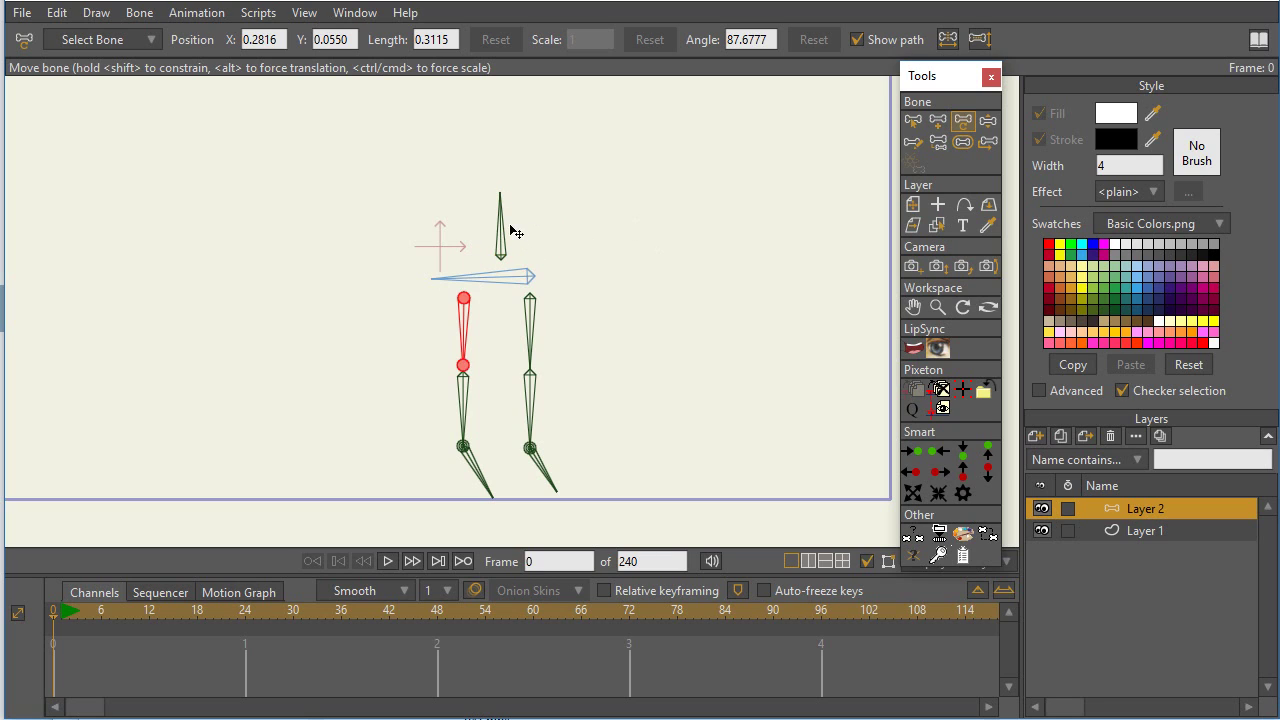
{"action": "left_click", "coordinate": [500, 218]}
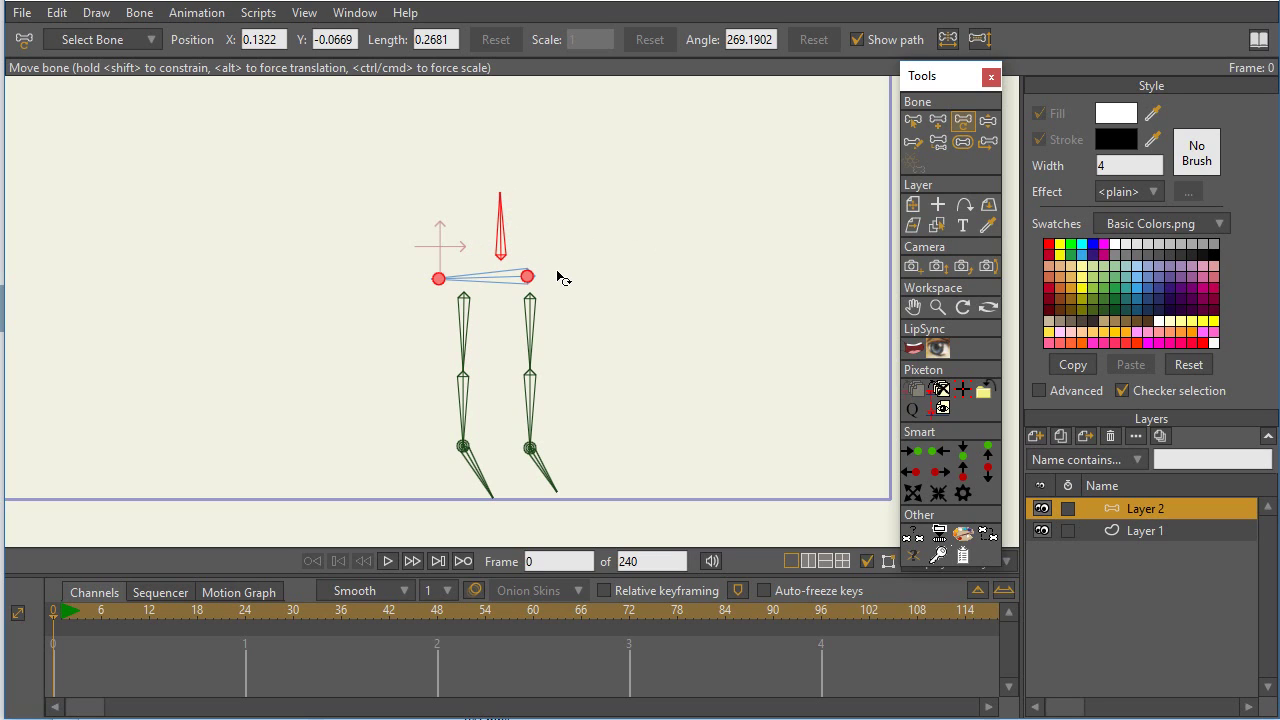
{"action": "left_click", "coordinate": [913, 120]}
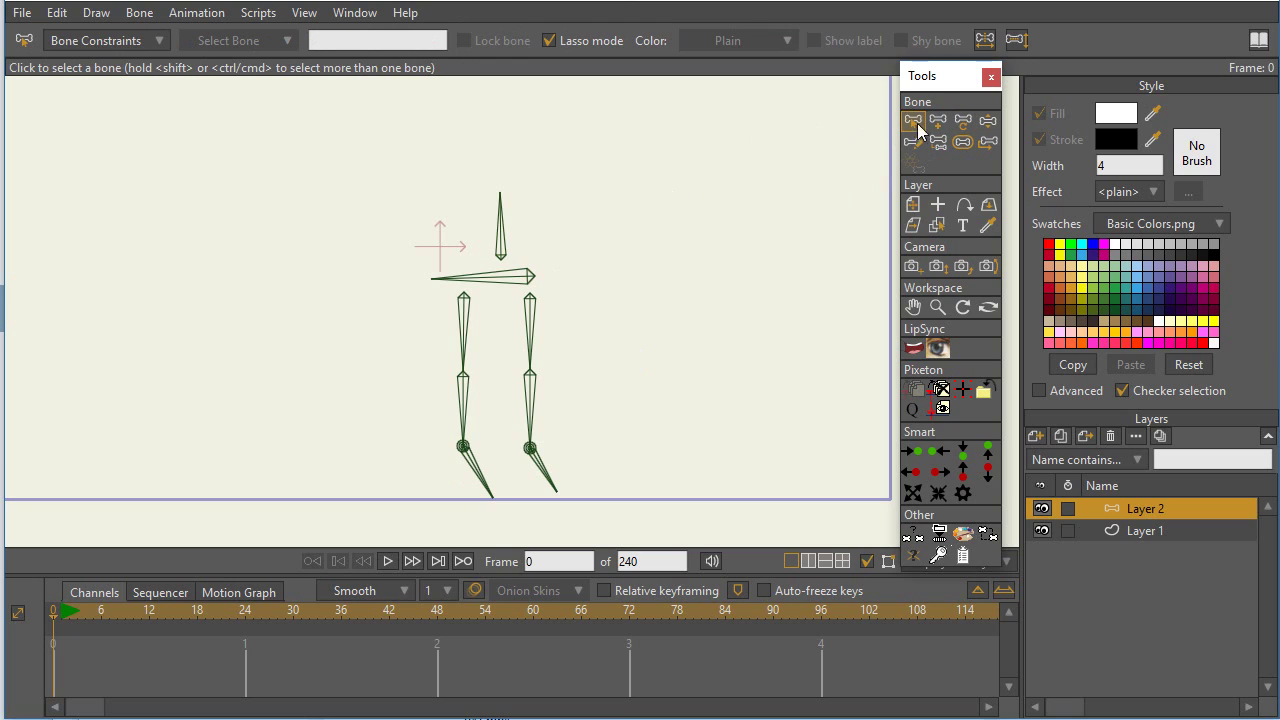
Open right shin B6's Bone Constraints, showing angle limits -70 to 65 and target B7
{"action": "left_click", "coordinate": [502, 238]}
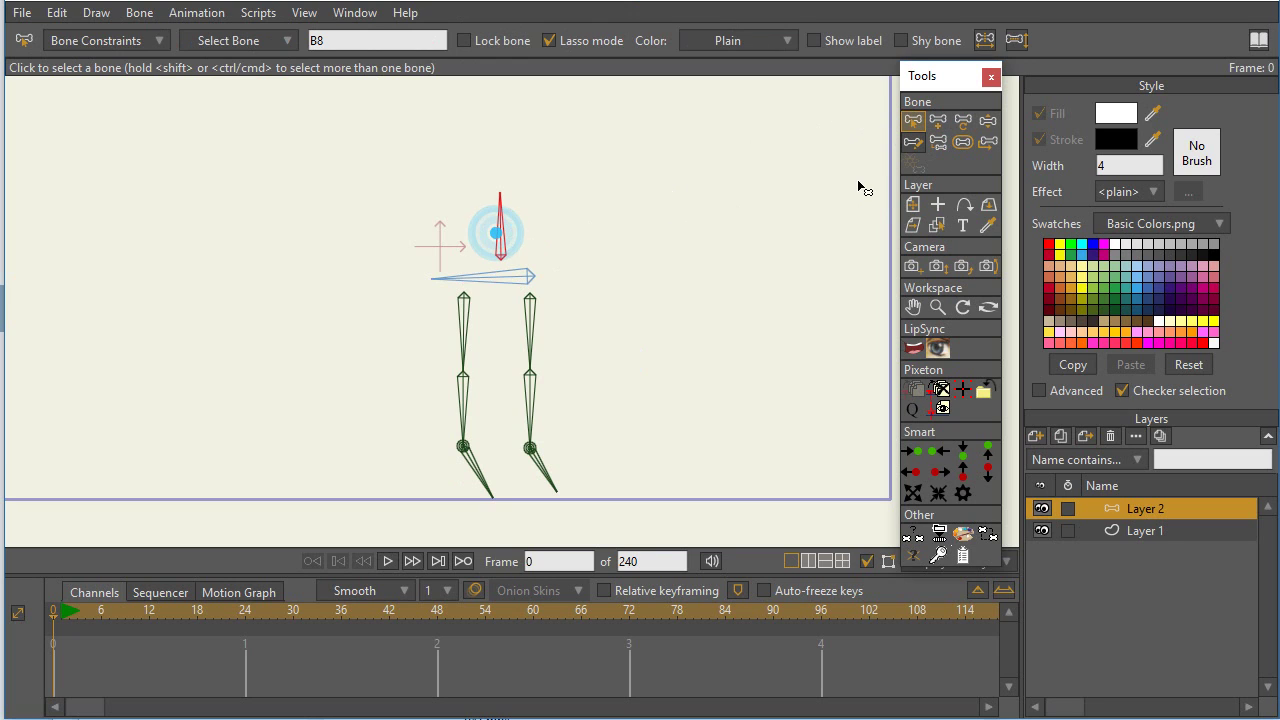
{"action": "left_click", "coordinate": [962, 120]}
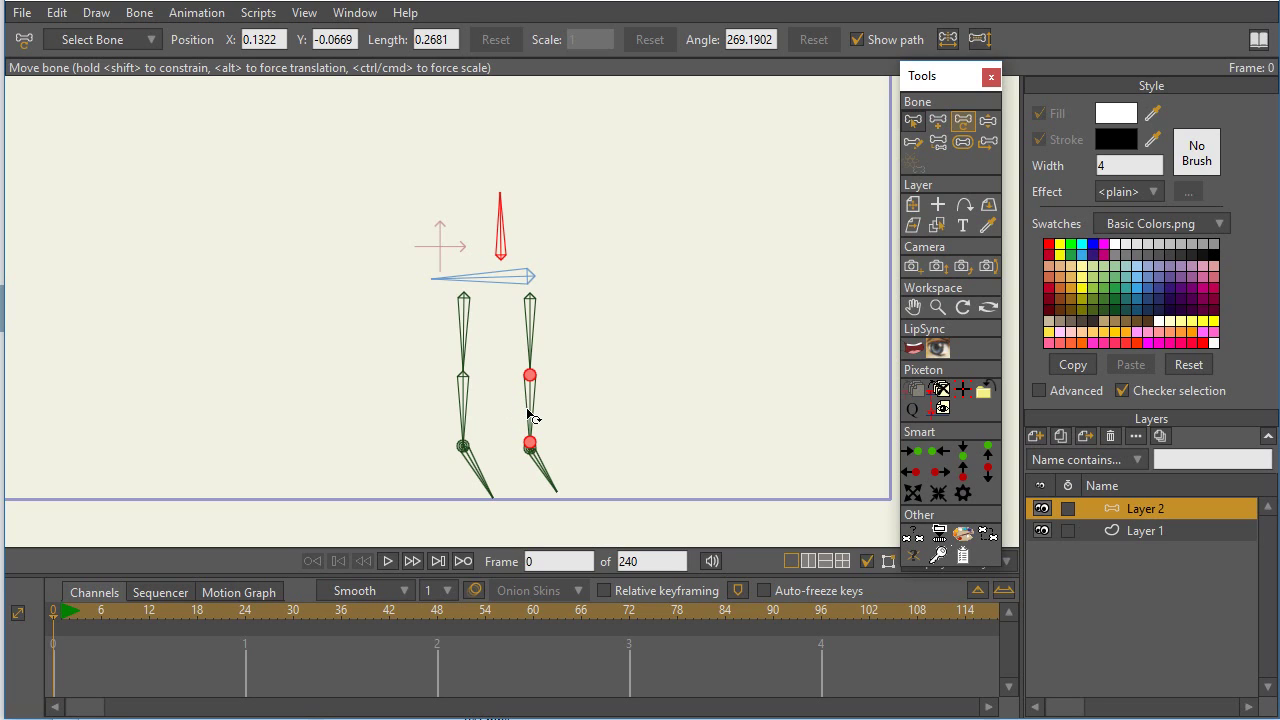
{"action": "key", "text": "b"}
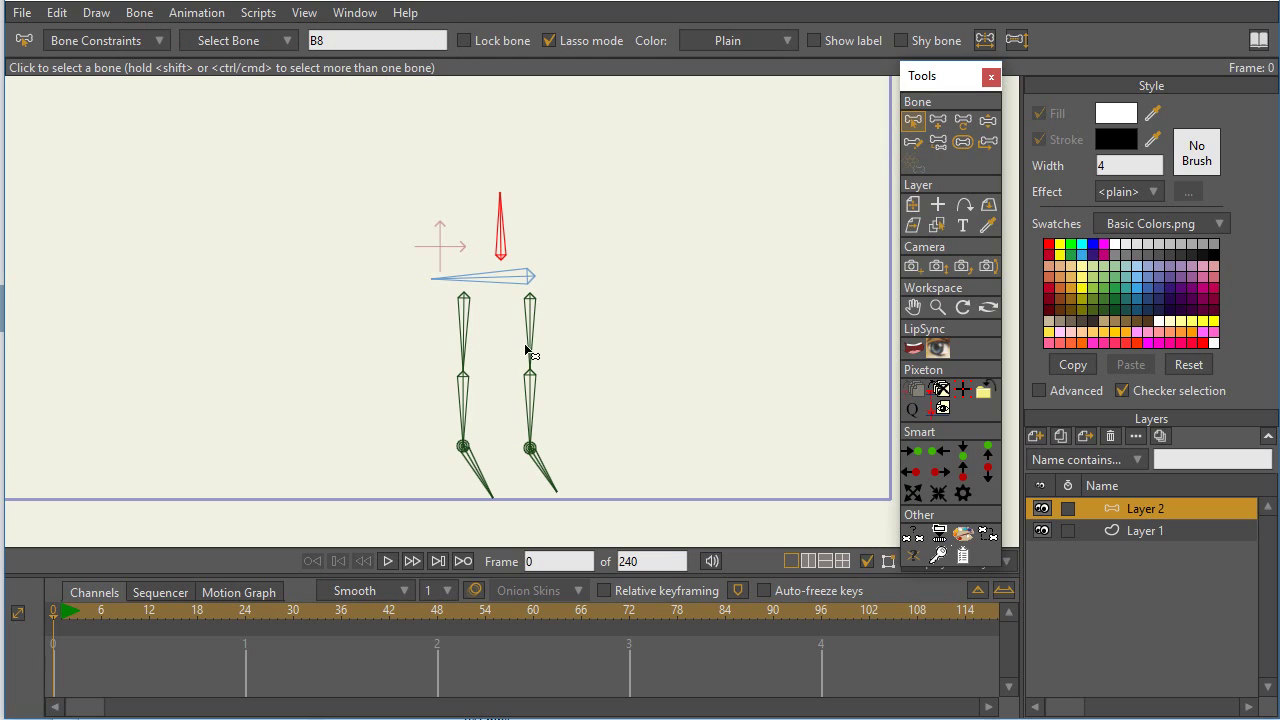
{"action": "left_click", "coordinate": [530, 401]}
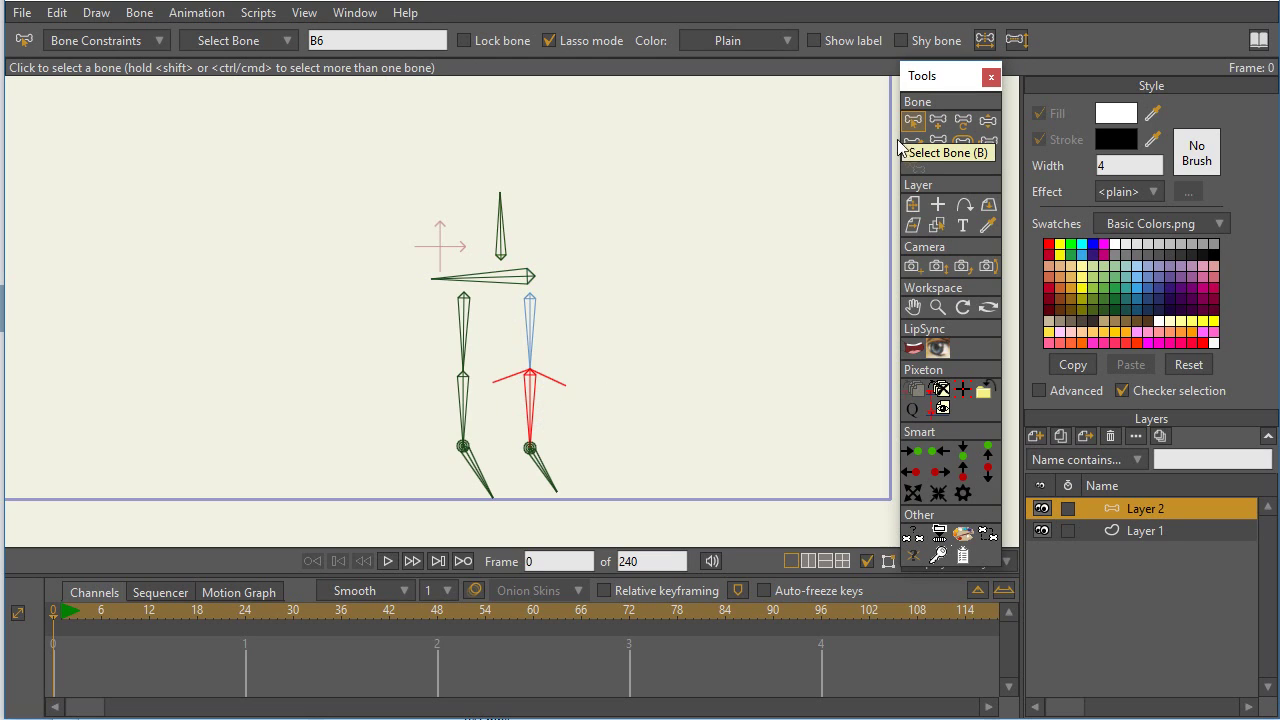
{"action": "left_click", "coordinate": [140, 40]}
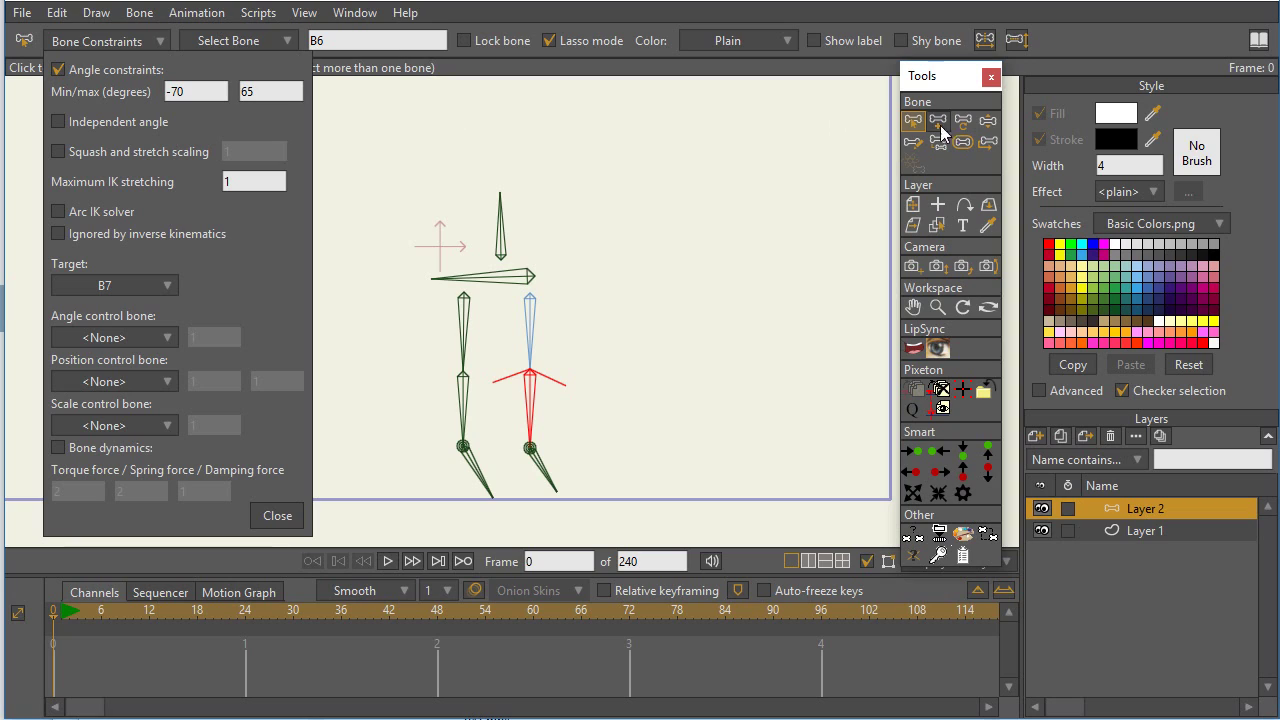
Change B6's angle limits to a minimum of -80 and a lowered maximum of 45
{"action": "left_click", "coordinate": [265, 90]}
{"action": "left_click", "coordinate": [270, 90]}
{"action": "key", "text": "BackSpace"}
{"action": "type", "text": "0"}
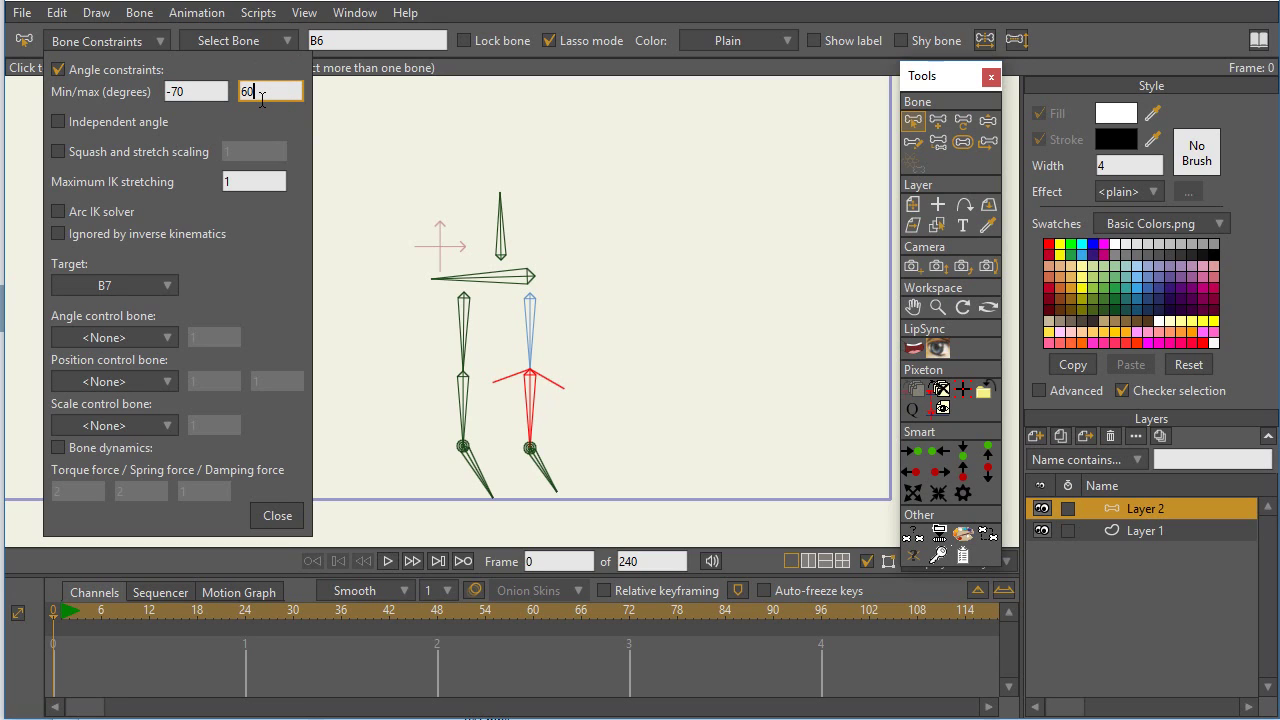
{"action": "key", "text": "BackSpace"}
{"action": "key", "text": "BackSpace"}
{"action": "type", "text": "55"}
{"action": "double_click", "coordinate": [205, 90]}
{"action": "type", "text": "-80"}
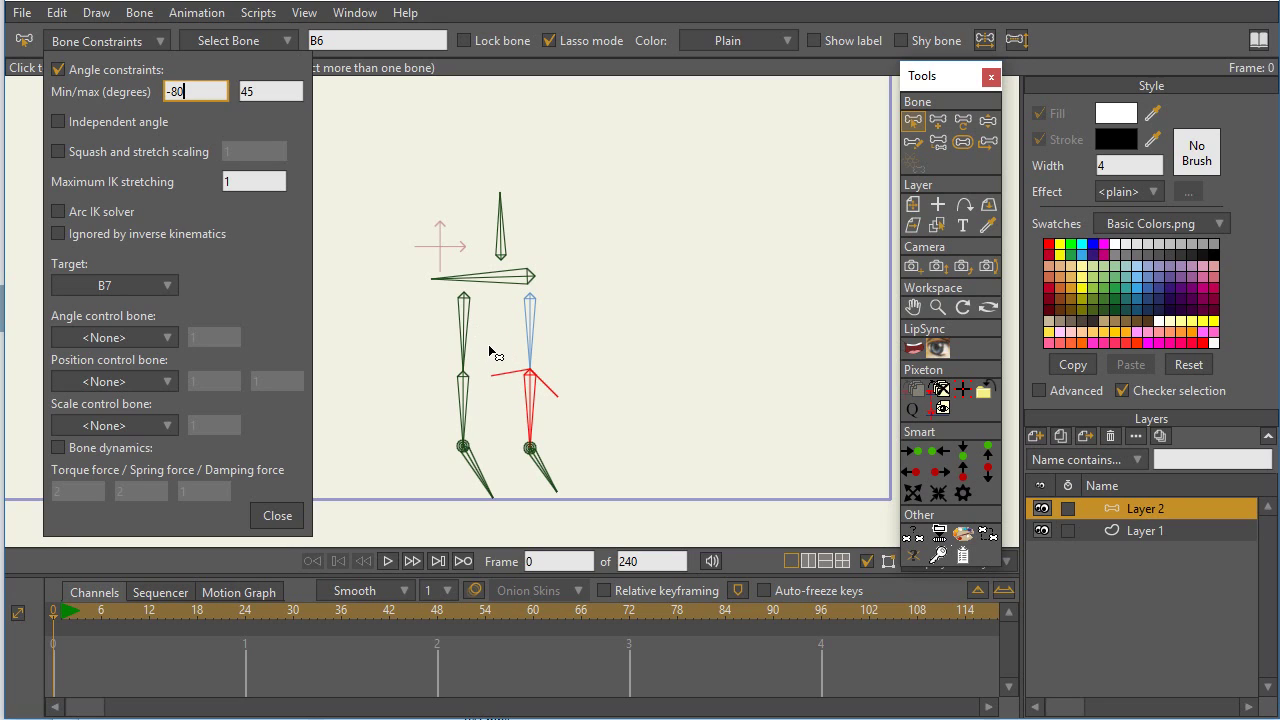
Turn off B6's angle constraints, then compare with the left shin B3's settings
{"action": "left_click", "coordinate": [60, 70]}
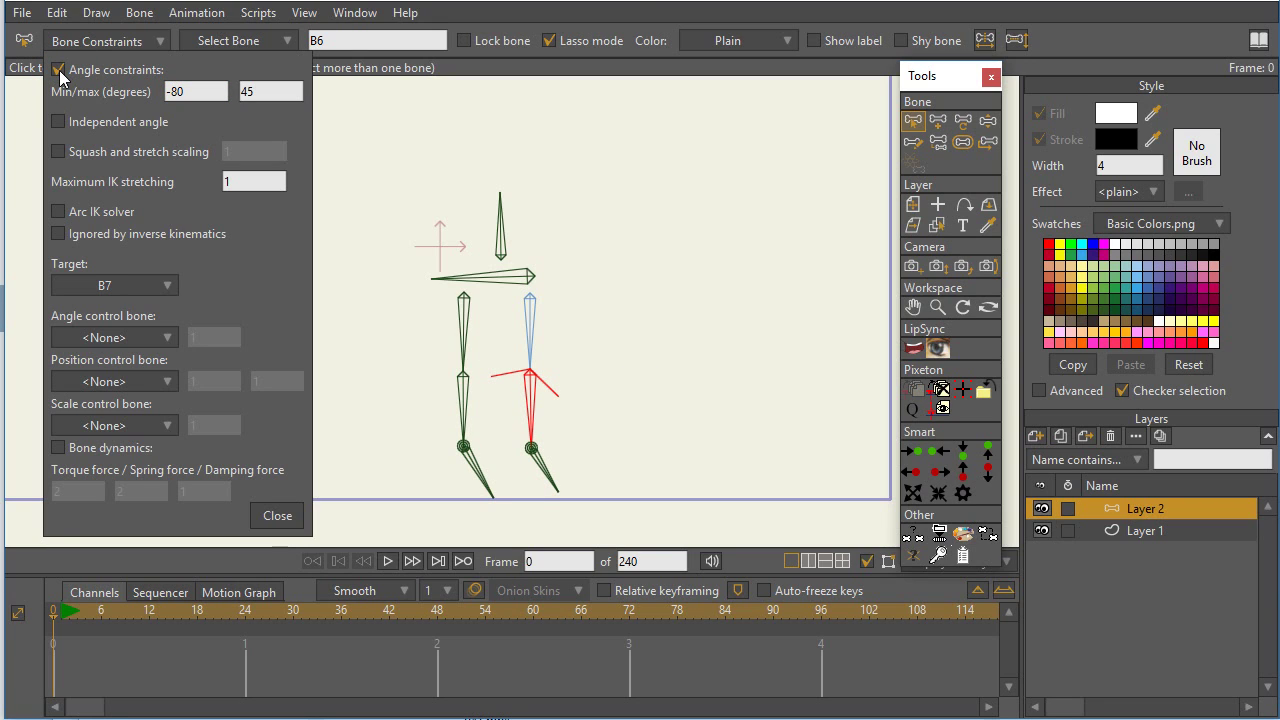
{"action": "left_click", "coordinate": [60, 72]}
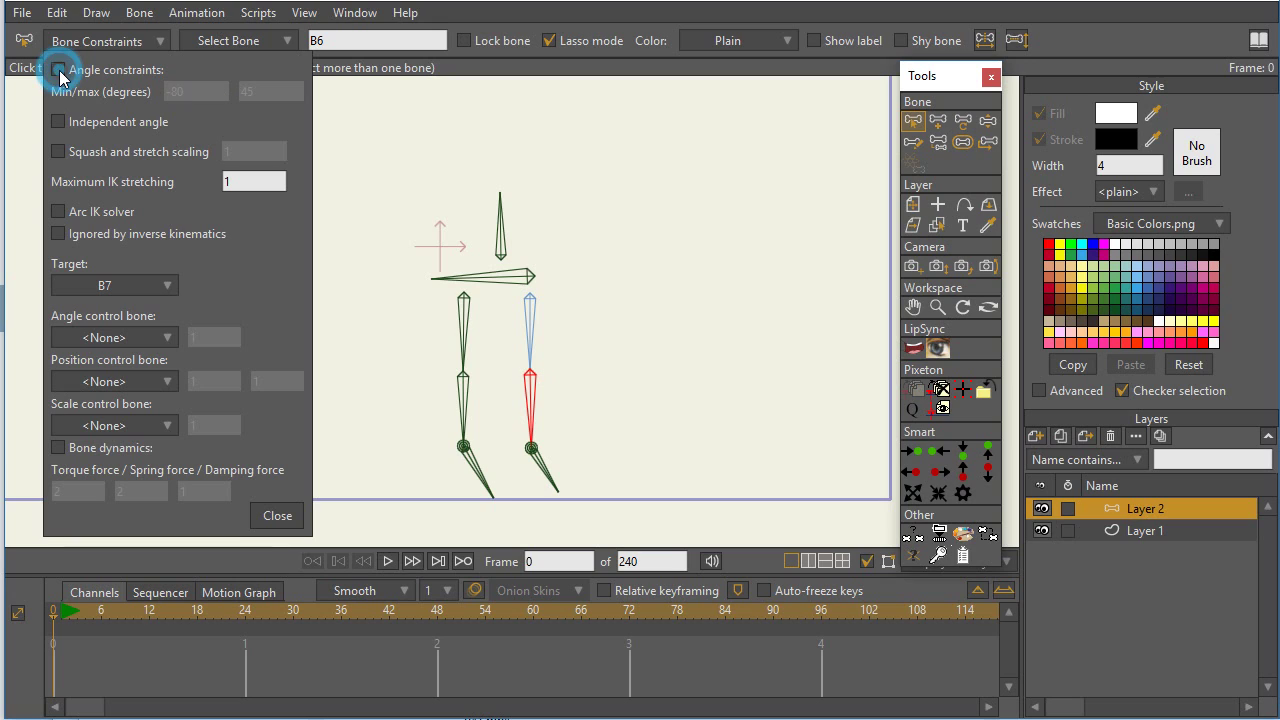
{"action": "left_click", "coordinate": [467, 411]}
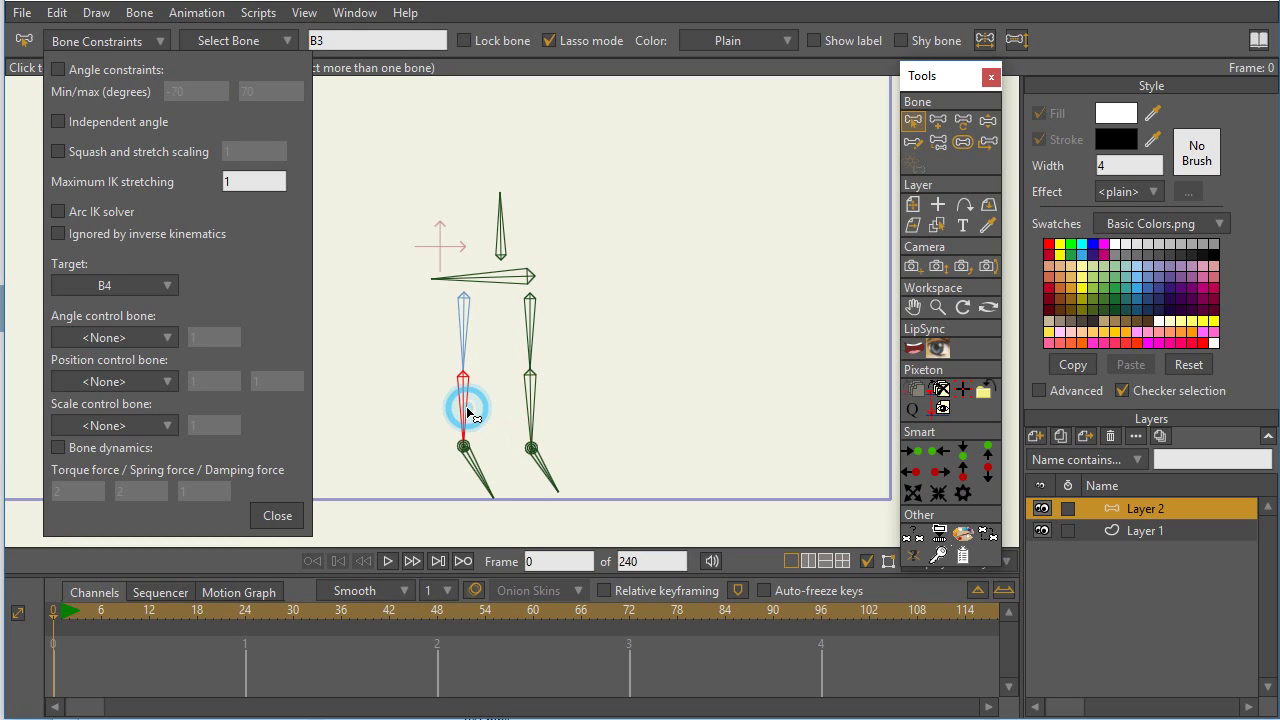
{"action": "left_click", "coordinate": [532, 418]}
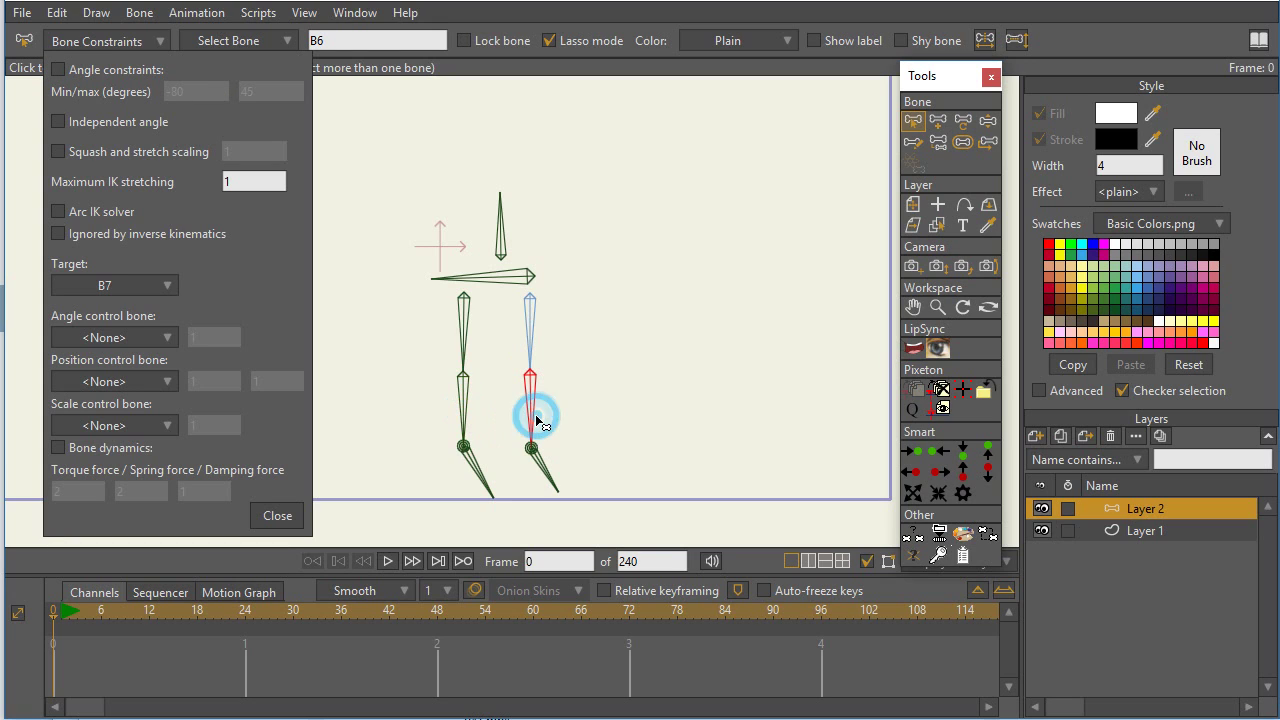
Close Bone Constraints and give the right and left shin bones an Angle of -1
{"action": "left_click", "coordinate": [286, 515]}
{"action": "left_click", "coordinate": [962, 122]}
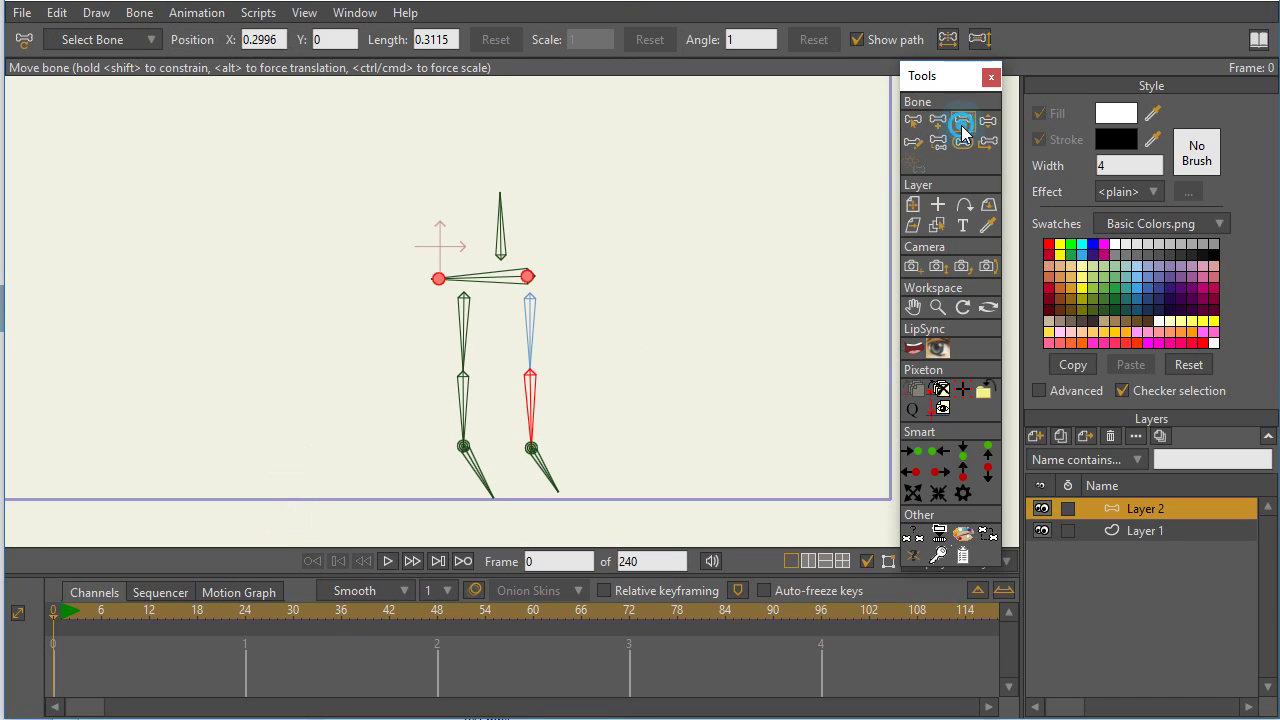
{"action": "left_click", "coordinate": [690, 133]}
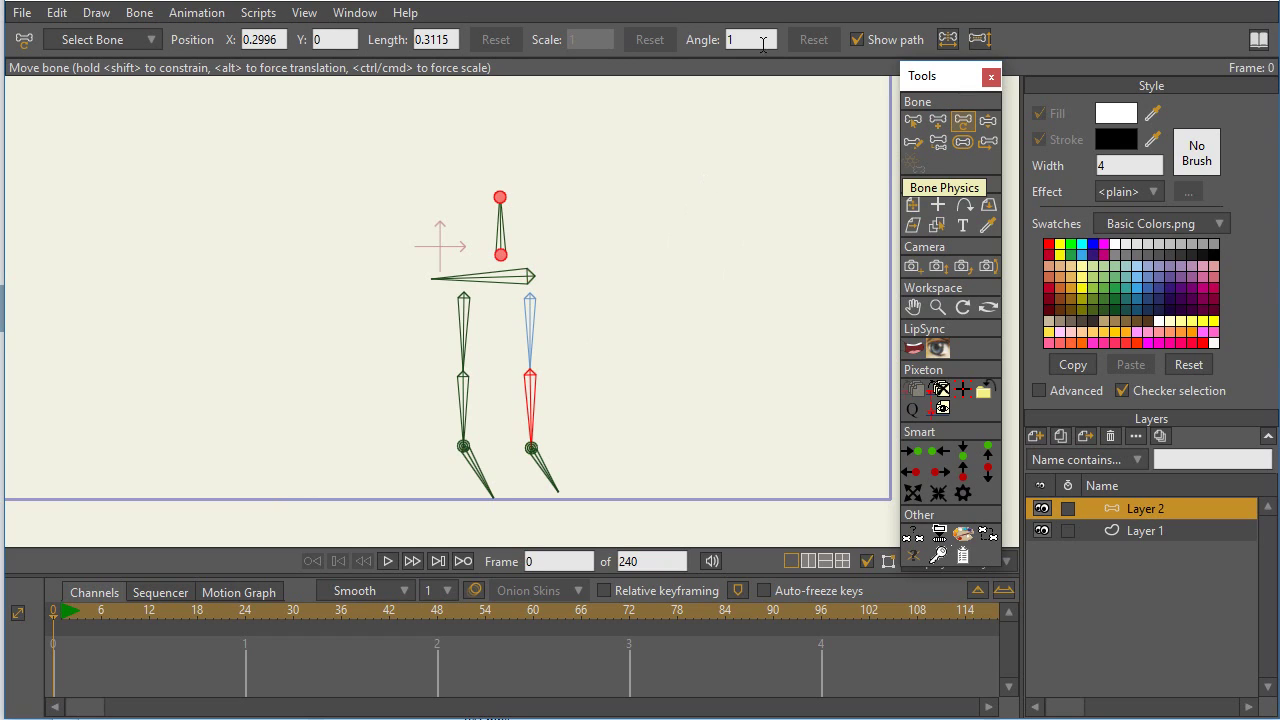
{"action": "left_click", "coordinate": [764, 41]}
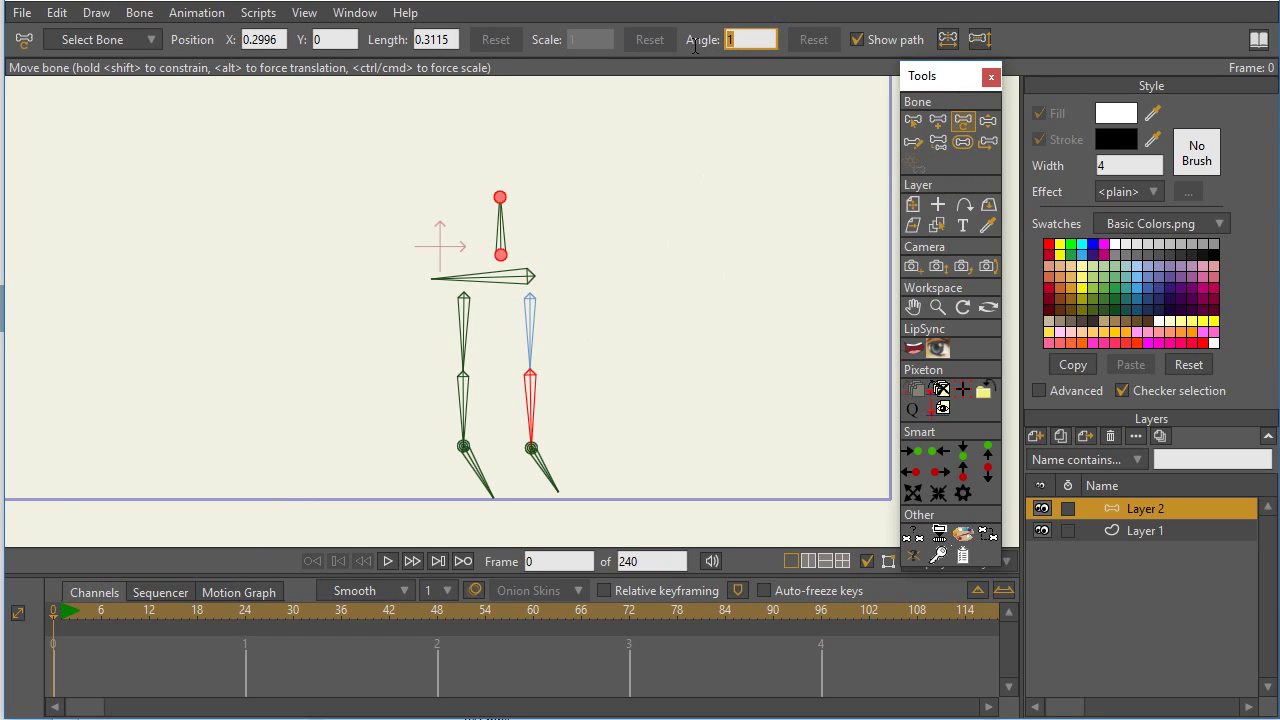
{"action": "key", "text": "Return"}
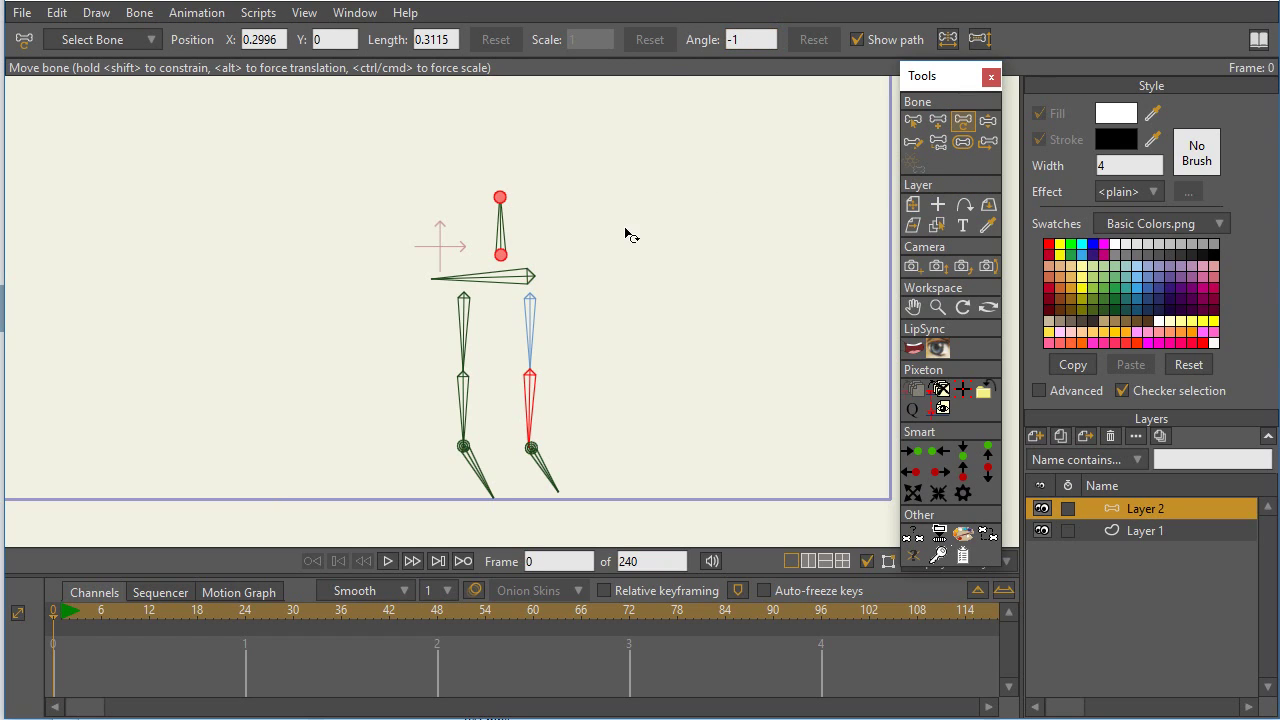
{"action": "left_click", "coordinate": [462, 401]}
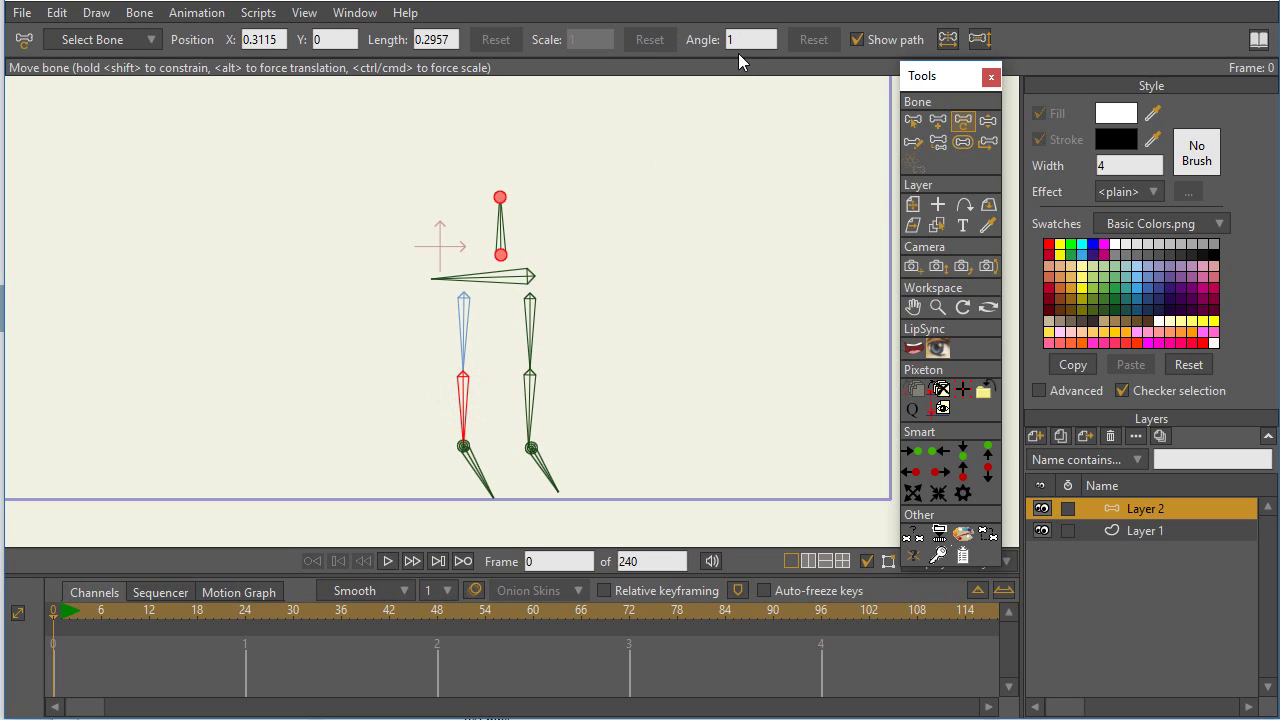
{"action": "left_click", "coordinate": [740, 45]}
{"action": "type", "text": "-1"}
{"action": "key", "text": "Return"}
Restore the rotated right shin's angle to -1, then try moving the right foot
{"action": "left_click", "coordinate": [529, 392]}
{"action": "left_click_drag", "start_coordinate": [529, 392], "coordinate": [524, 397]}
{"action": "left_click", "coordinate": [500, 225]}
{"action": "left_click", "coordinate": [750, 39]}
{"action": "type", "text": "-1"}
{"action": "key", "text": "Return"}
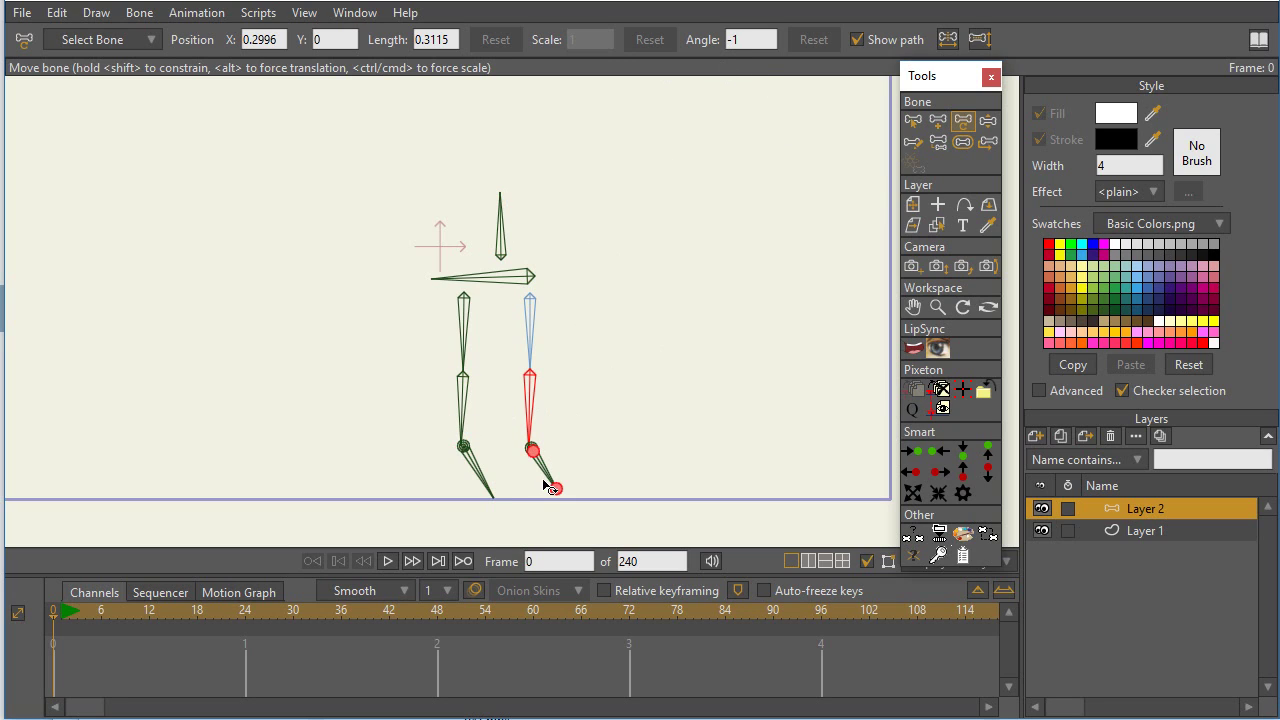
{"action": "mouse_move", "coordinate": [535, 456]}
{"action": "left_mouse_down"}
{"action": "mouse_move", "coordinate": [540, 482]}
{"action": "mouse_move", "coordinate": [584, 440]}
{"action": "mouse_move", "coordinate": [613, 443]}
{"action": "mouse_move", "coordinate": [541, 455]}
{"action": "left_mouse_up"}
{"action": "left_click", "coordinate": [472, 459]}
{"action": "left_click", "coordinate": [511, 452]}
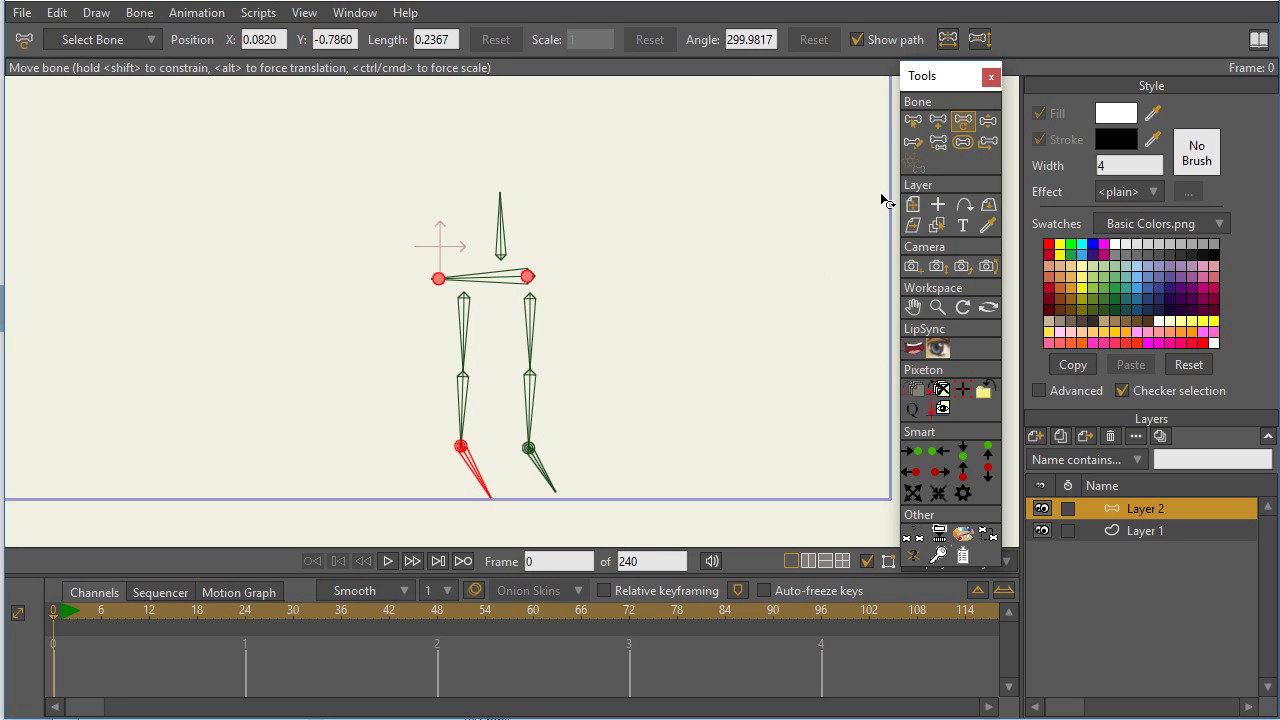
Select the right shin bone and pull the hip bone with IK to preview leg bending
{"action": "left_click", "coordinate": [913, 120]}
{"action": "left_click", "coordinate": [529, 409]}
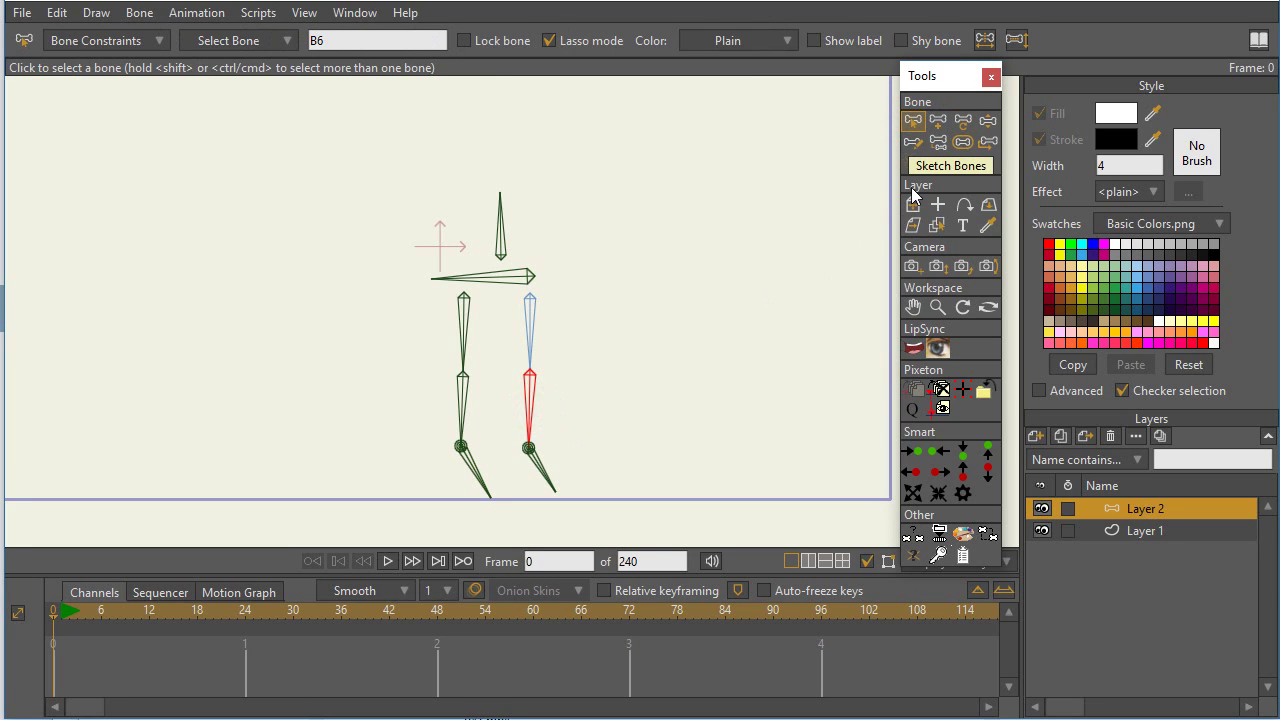
{"action": "left_click", "coordinate": [963, 119]}
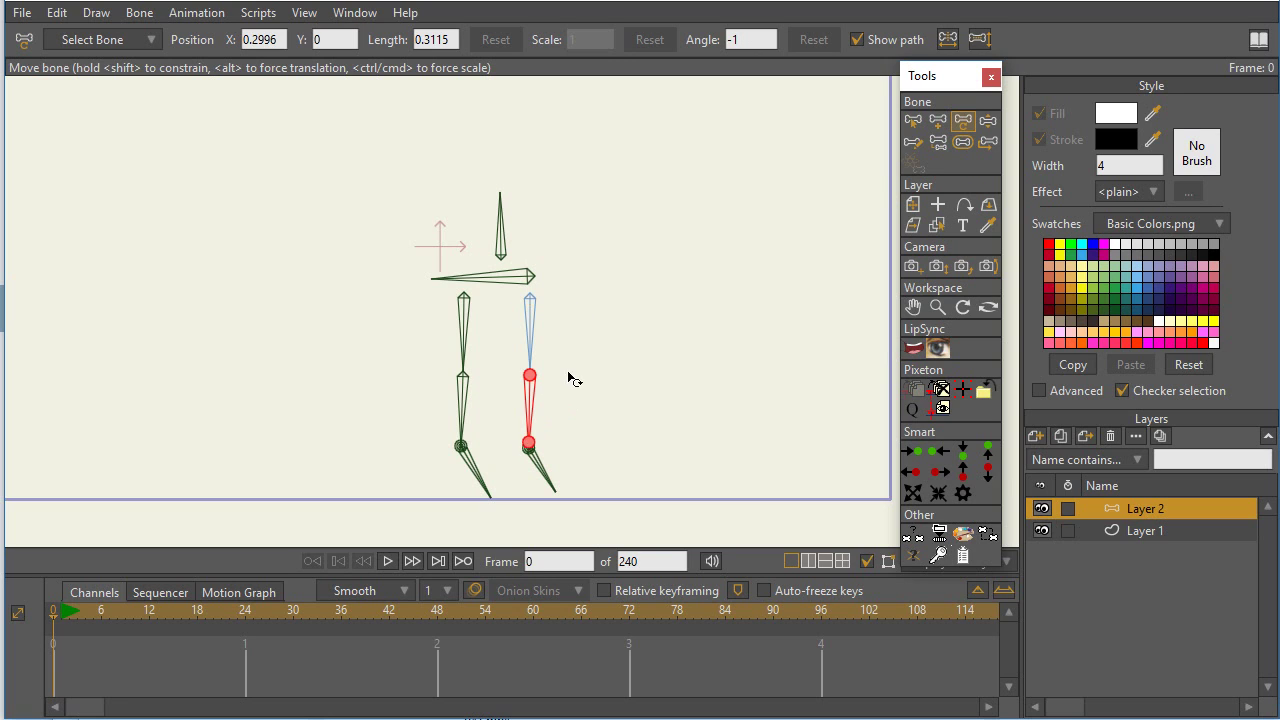
{"action": "key", "text": "z"}
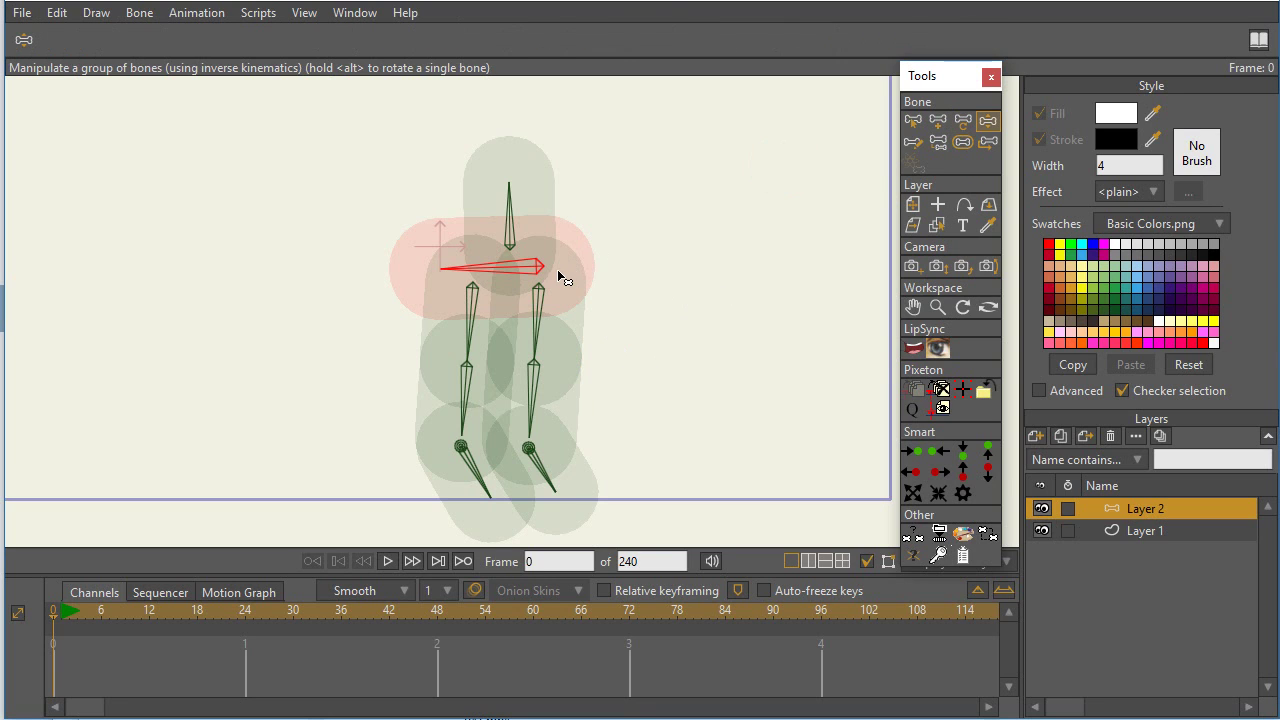
{"action": "mouse_move", "coordinate": [533, 268]}
{"action": "left_mouse_down"}
{"action": "mouse_move", "coordinate": [530, 298]}
{"action": "mouse_move", "coordinate": [578, 311]}
{"action": "mouse_move", "coordinate": [528, 292]}
{"action": "mouse_move", "coordinate": [526, 330]}
{"action": "mouse_move", "coordinate": [529, 276]}
{"action": "mouse_move", "coordinate": [516, 286]}
{"action": "mouse_move", "coordinate": [530, 288]}
{"action": "left_mouse_up"}
At frame 24, lower the hips so both knees bend, then delete those test keyframes
{"action": "left_click", "coordinate": [245, 611]}
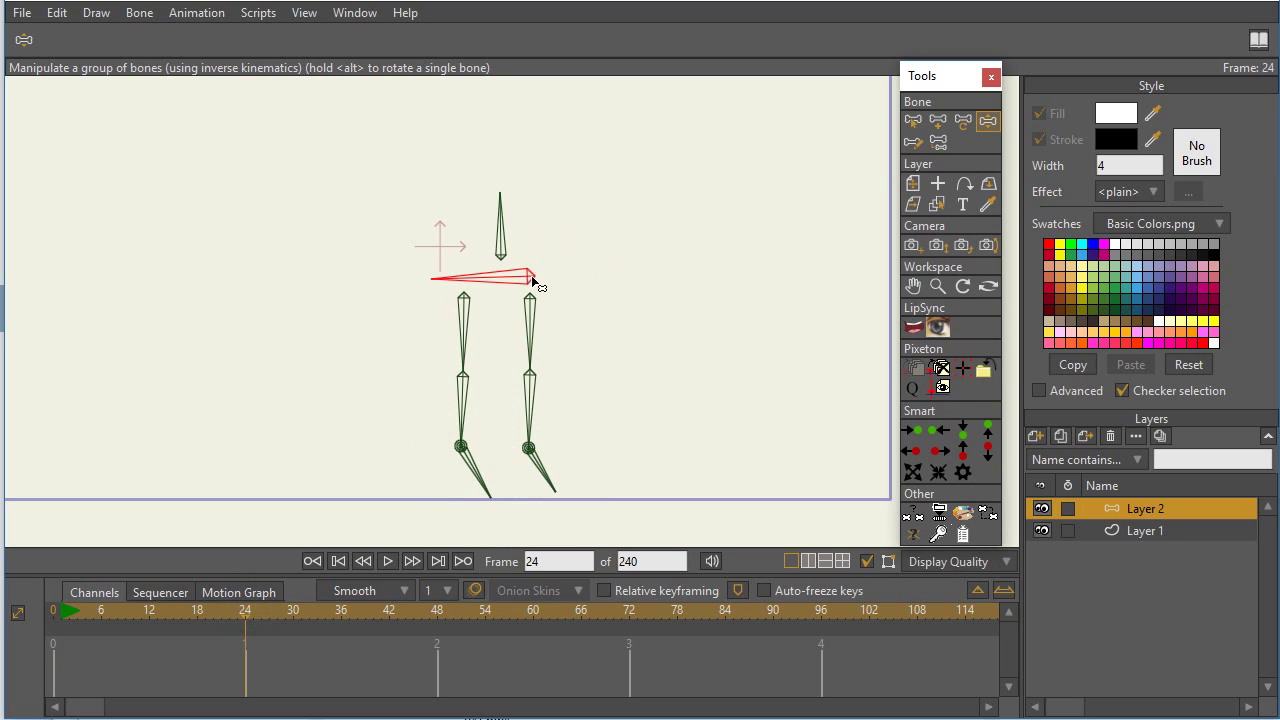
{"action": "mouse_move", "coordinate": [510, 283]}
{"action": "left_mouse_down"}
{"action": "mouse_move", "coordinate": [508, 251]}
{"action": "mouse_move", "coordinate": [527, 314]}
{"action": "mouse_move", "coordinate": [571, 296]}
{"action": "mouse_move", "coordinate": [509, 266]}
{"action": "mouse_move", "coordinate": [500, 300]}
{"action": "mouse_move", "coordinate": [514, 312]}
{"action": "mouse_move", "coordinate": [509, 290]}
{"action": "mouse_move", "coordinate": [489, 285]}
{"action": "left_mouse_up"}
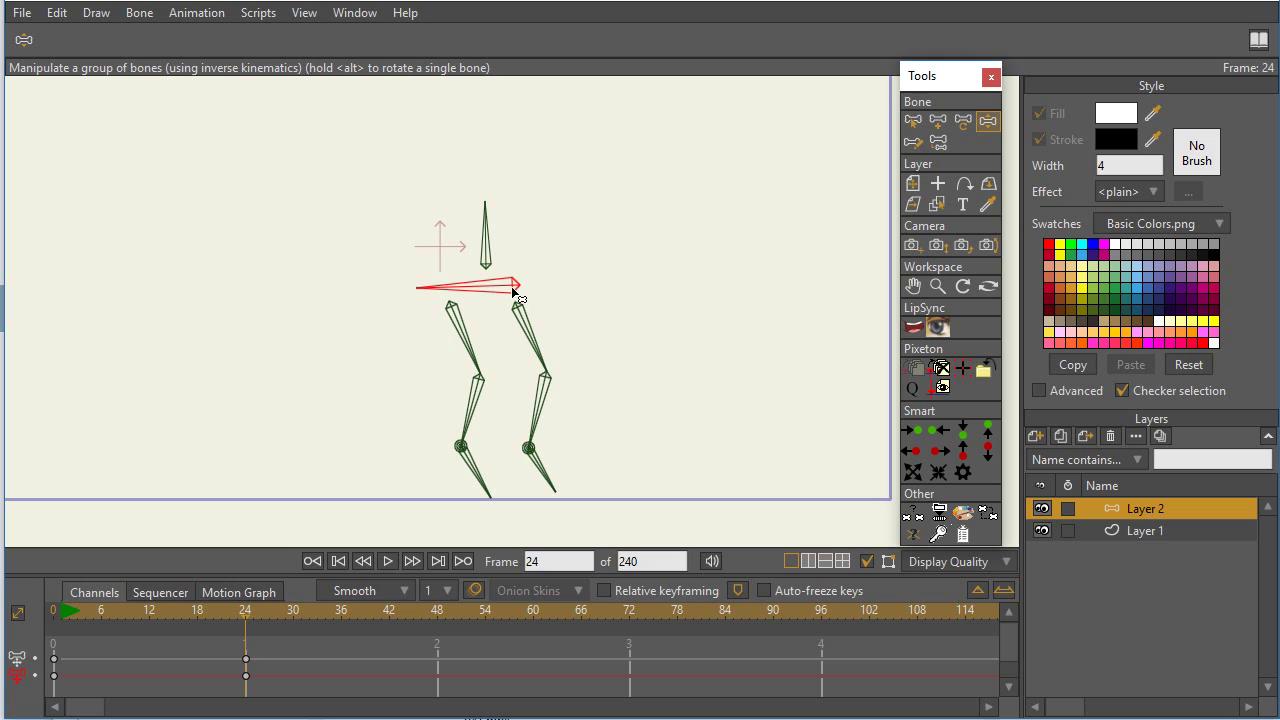
{"action": "left_click_drag", "start_coordinate": [512, 291], "coordinate": [533, 307]}
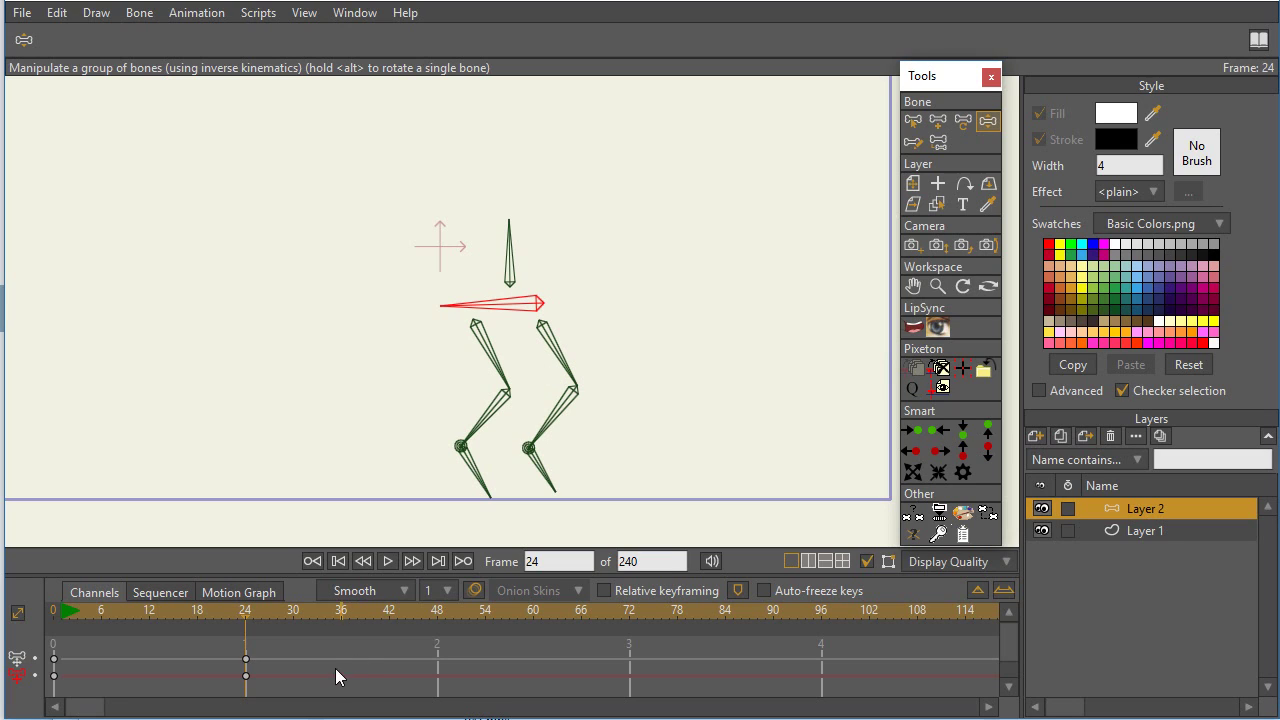
{"action": "left_click_drag", "start_coordinate": [319, 680], "coordinate": [236, 648]}
{"action": "key", "text": "Delete"}
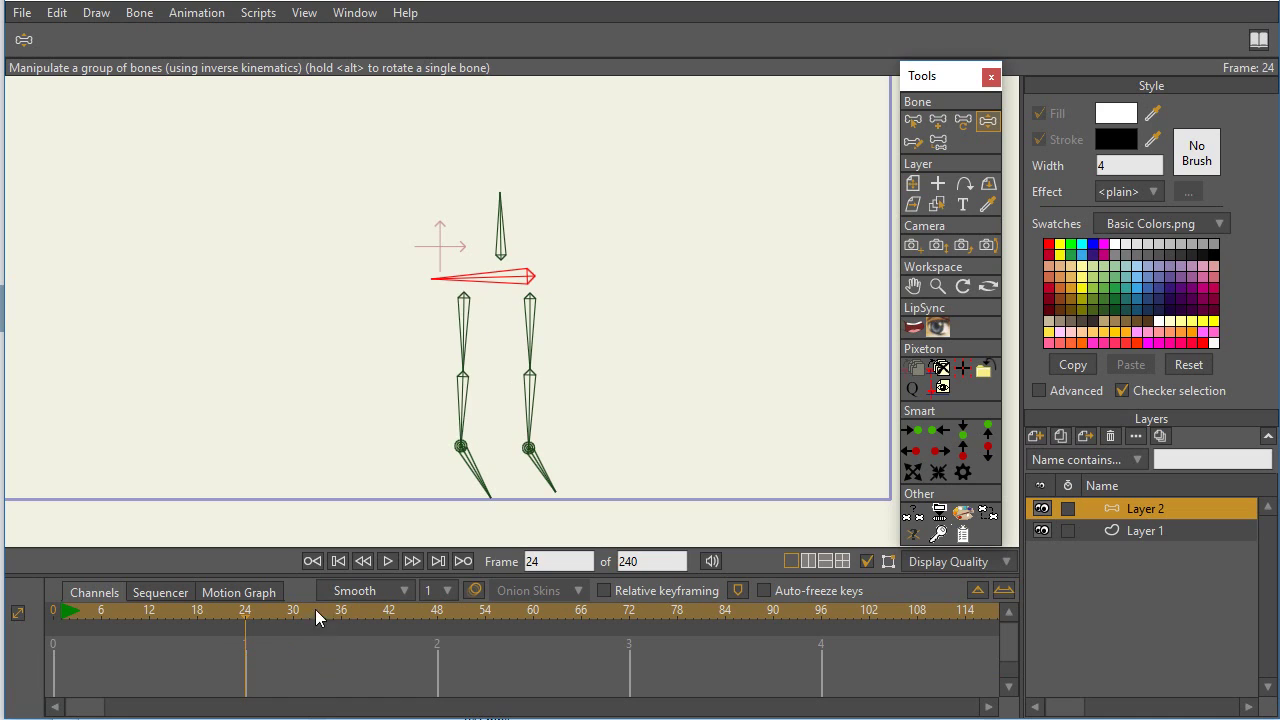
At frame 0, set the right shin bone's angle to 1
{"action": "left_click", "coordinate": [338, 562]}
{"action": "left_click", "coordinate": [962, 120]}
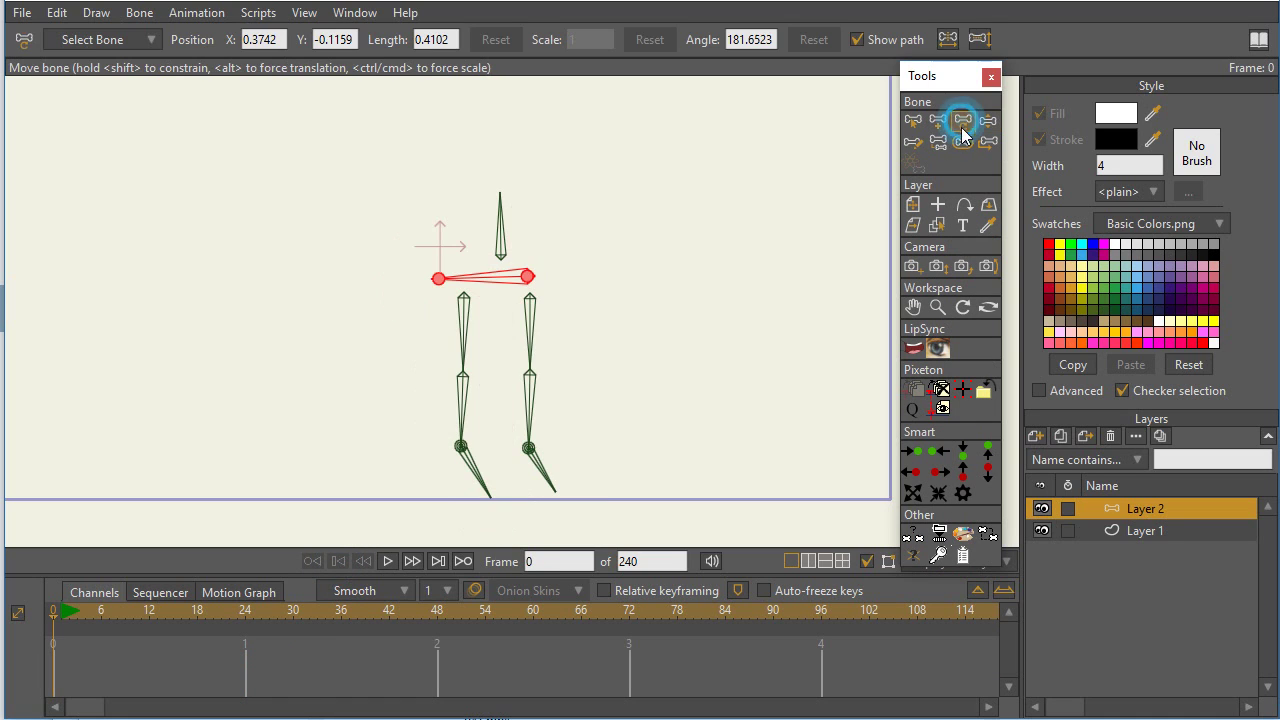
{"action": "left_click", "coordinate": [528, 405]}
{"action": "left_click", "coordinate": [500, 205]}
{"action": "left_click", "coordinate": [750, 39]}
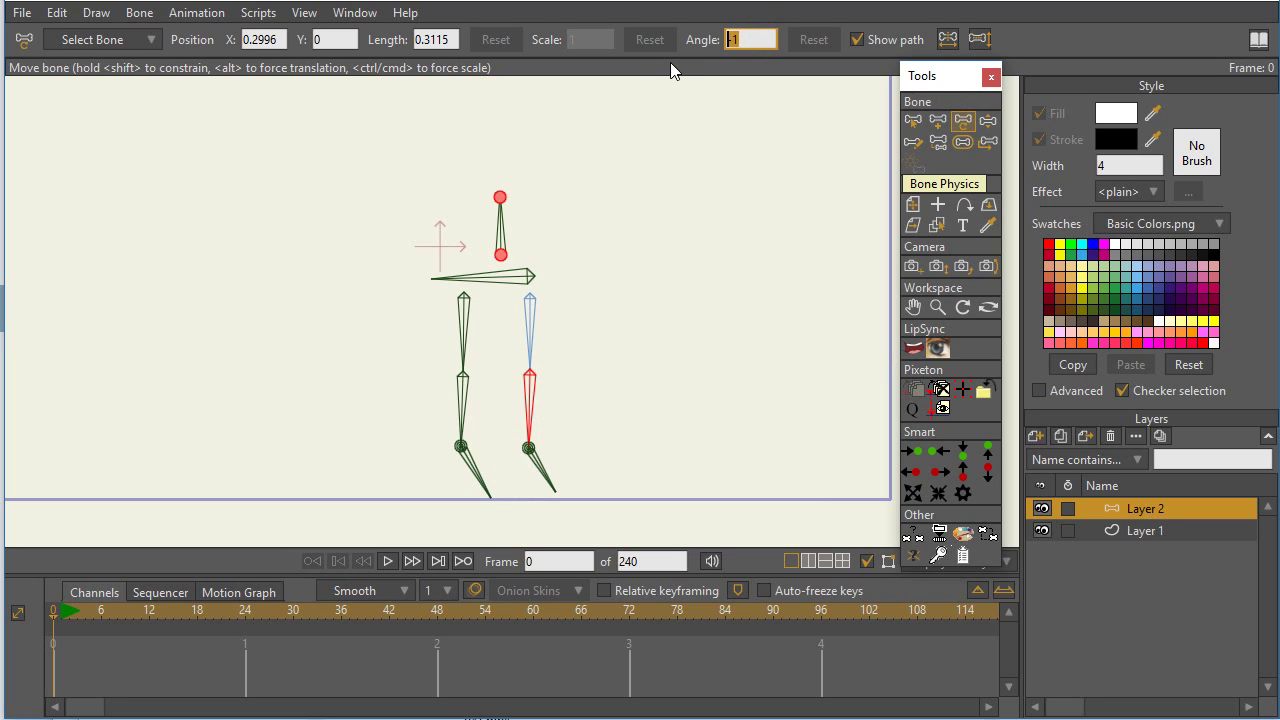
{"action": "type", "text": "1"}
{"action": "key", "text": "Return"}
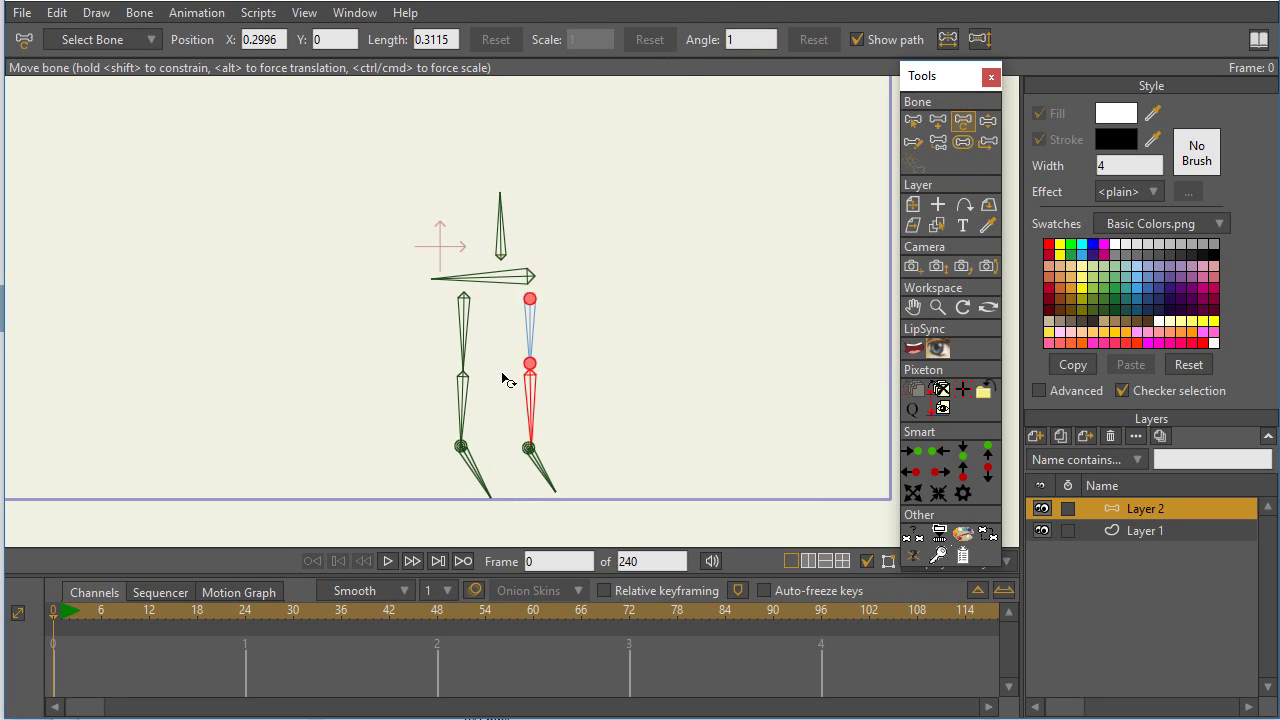
Set the left shin bone's angle to 1, then check both foot bones
{"action": "left_click", "coordinate": [463, 400]}
{"action": "left_click", "coordinate": [748, 40]}
{"action": "type", "text": "1"}
{"action": "key", "text": "Return"}
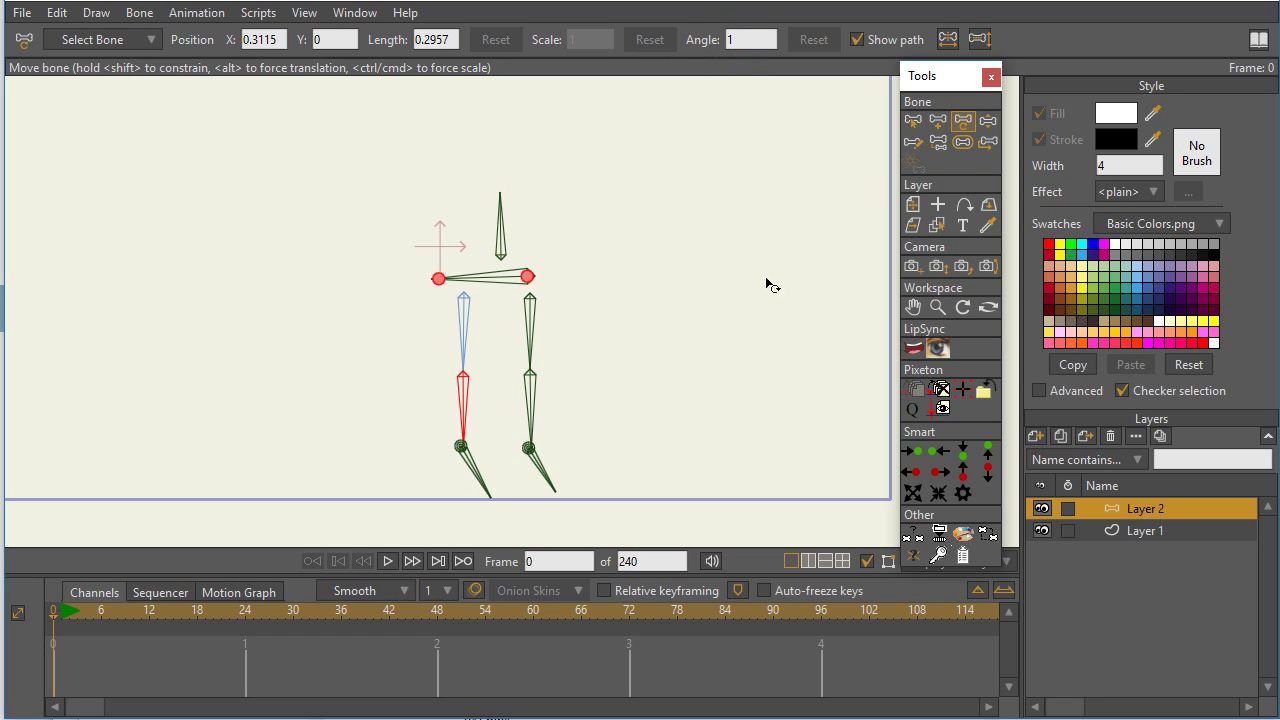
{"action": "left_click", "coordinate": [463, 452]}
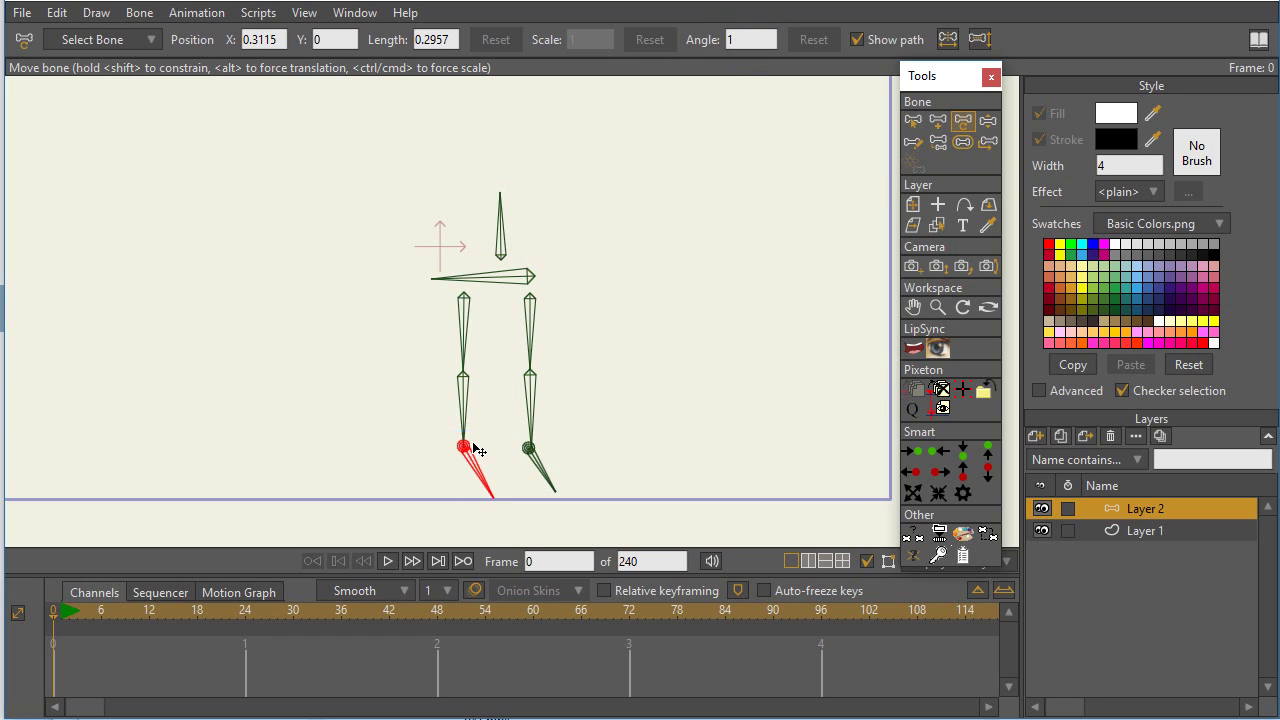
{"action": "left_click", "coordinate": [542, 472]}
{"action": "left_click_drag", "start_coordinate": [538, 487], "coordinate": [537, 455]}
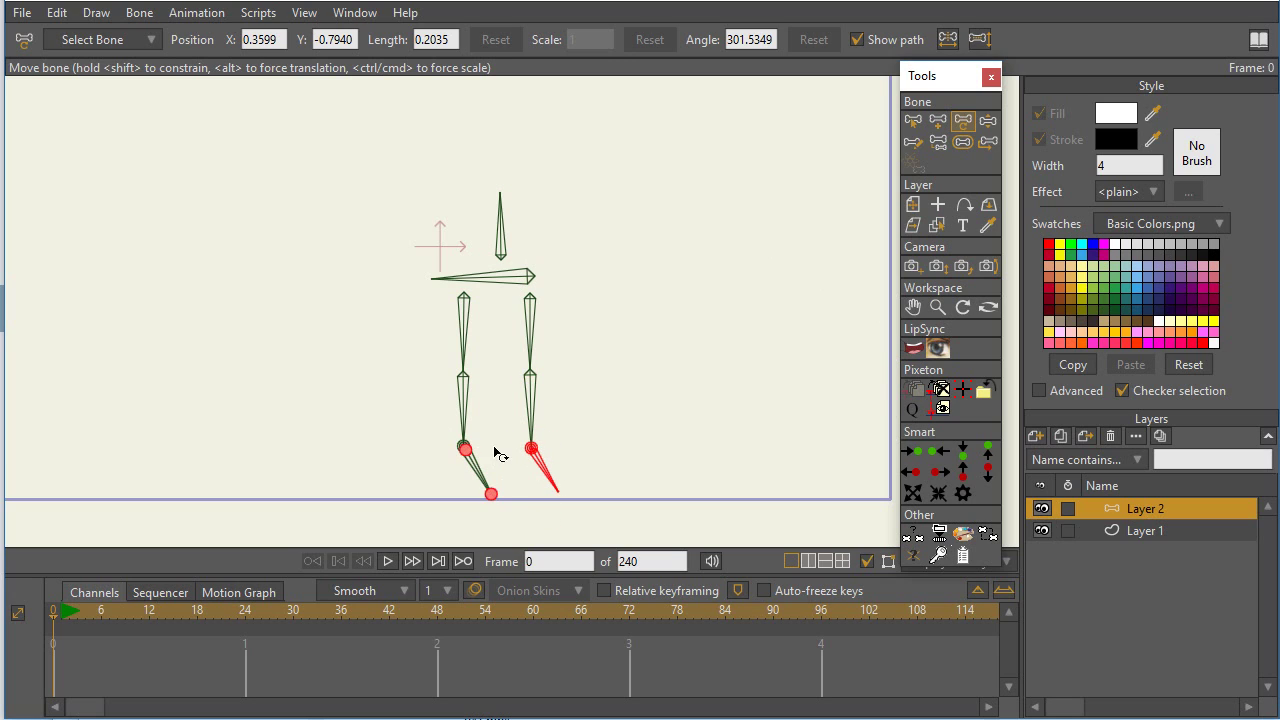
{"action": "left_click", "coordinate": [244, 612]}
{"action": "left_click", "coordinate": [988, 121]}
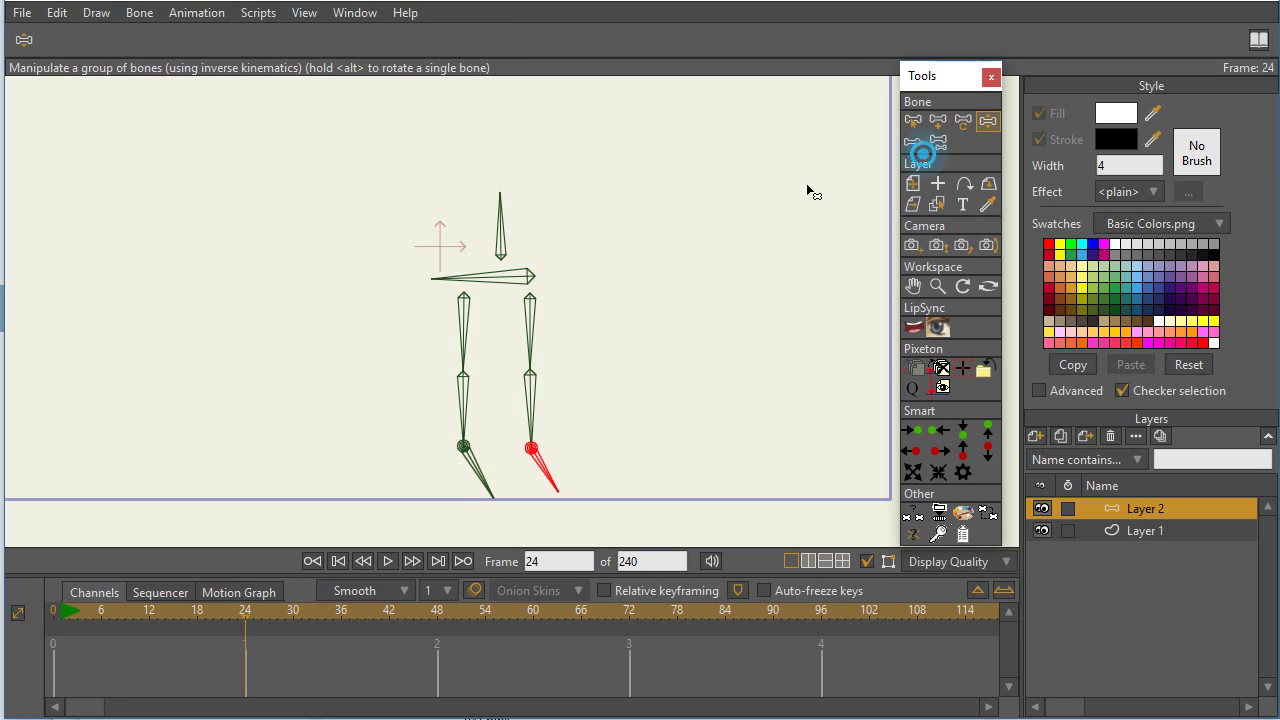
{"action": "left_click_drag", "start_coordinate": [515, 276], "coordinate": [491, 302]}
{"action": "key", "text": "ctrl+z"}
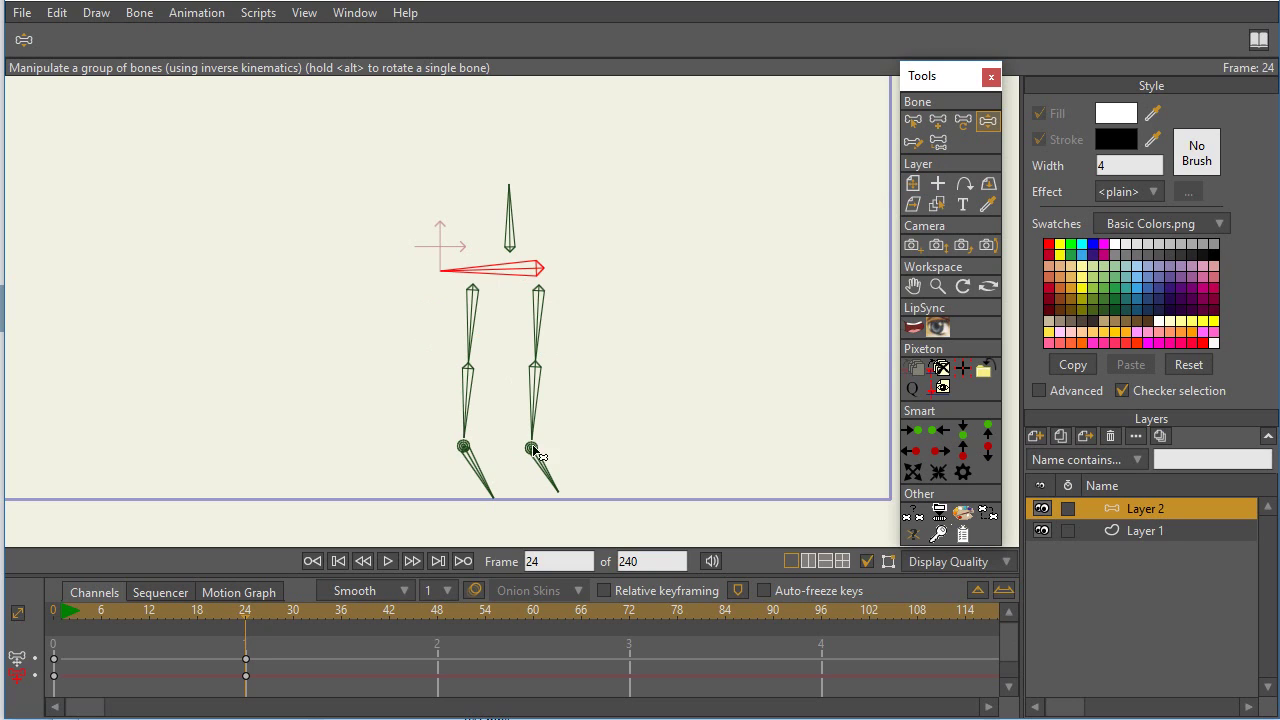
{"action": "left_click_drag", "start_coordinate": [292, 700], "coordinate": [208, 630]}
{"action": "key", "text": "Delete"}
{"action": "left_click", "coordinate": [338, 561]}
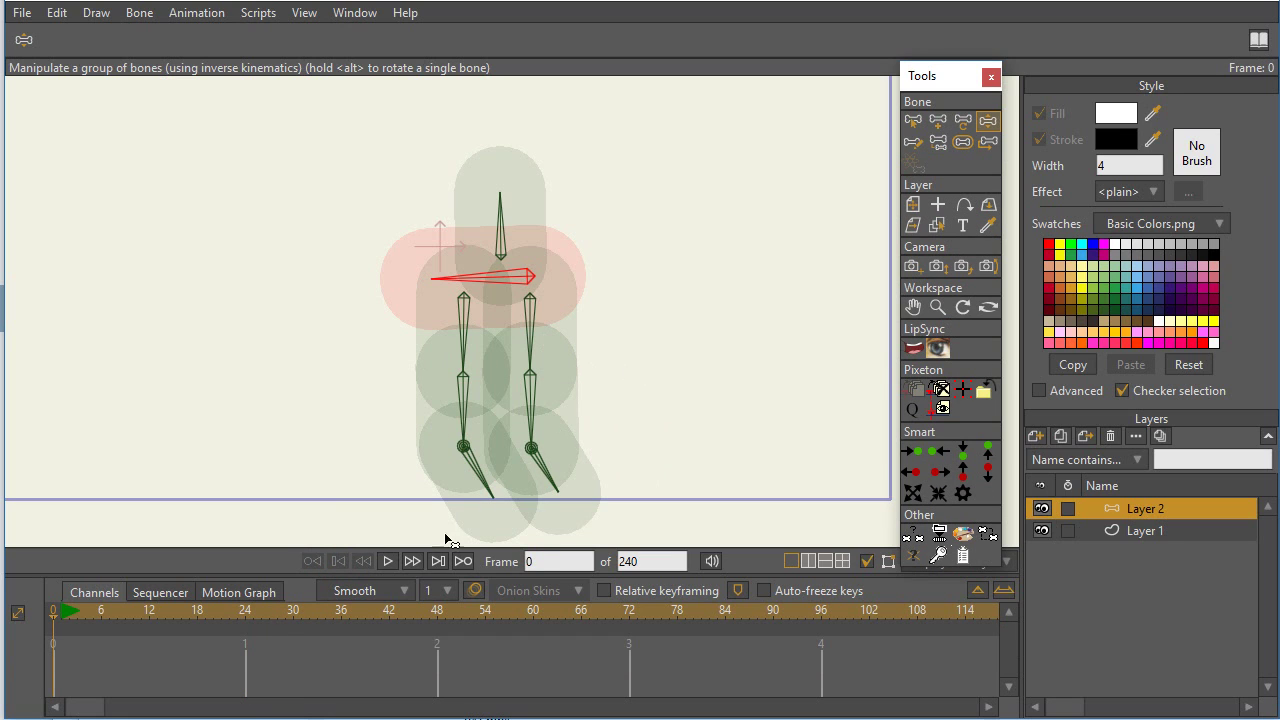
Set the right shin bone's angle to -1
{"action": "left_click", "coordinate": [962, 121]}
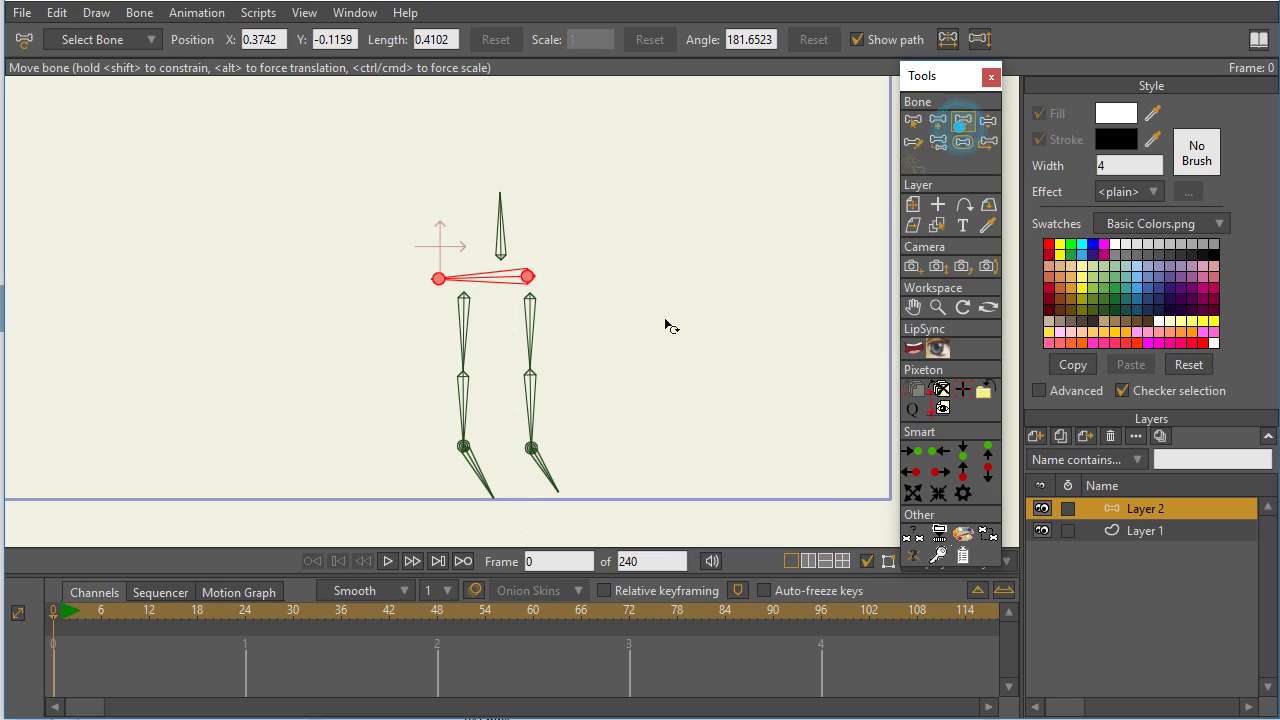
{"action": "left_click", "coordinate": [465, 395]}
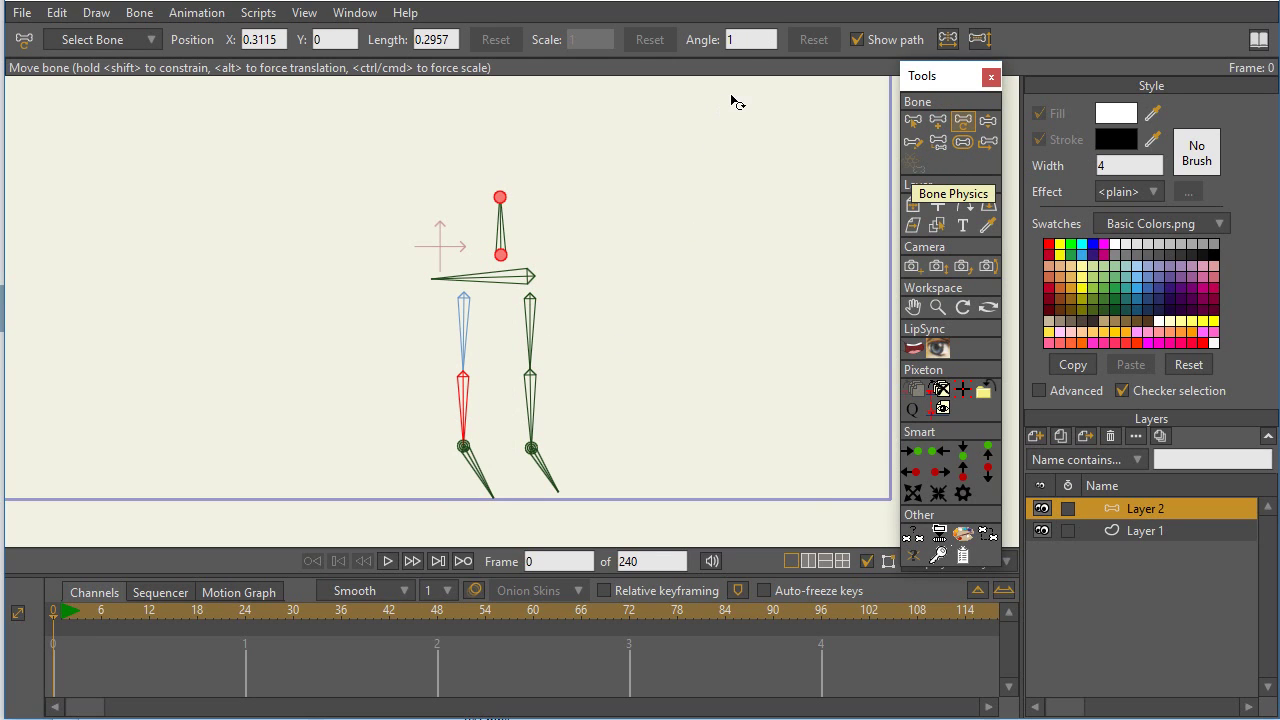
{"action": "left_click", "coordinate": [748, 44]}
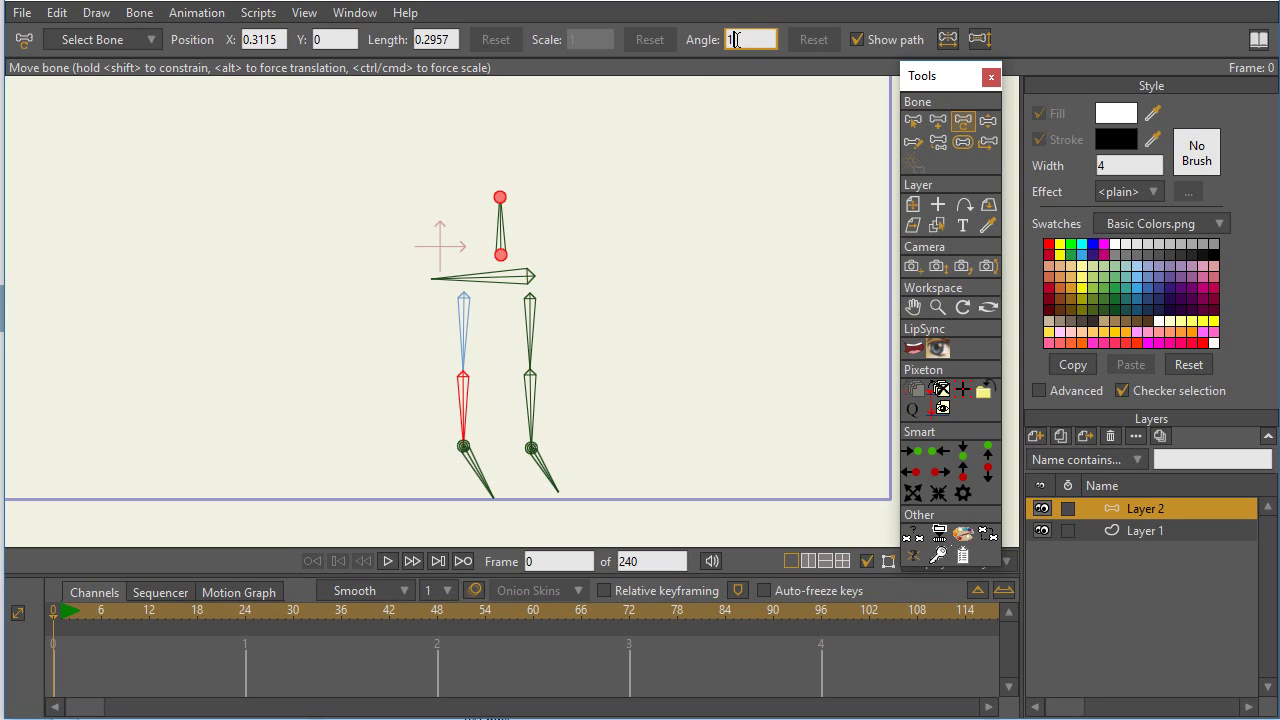
{"action": "left_click", "coordinate": [527, 392]}
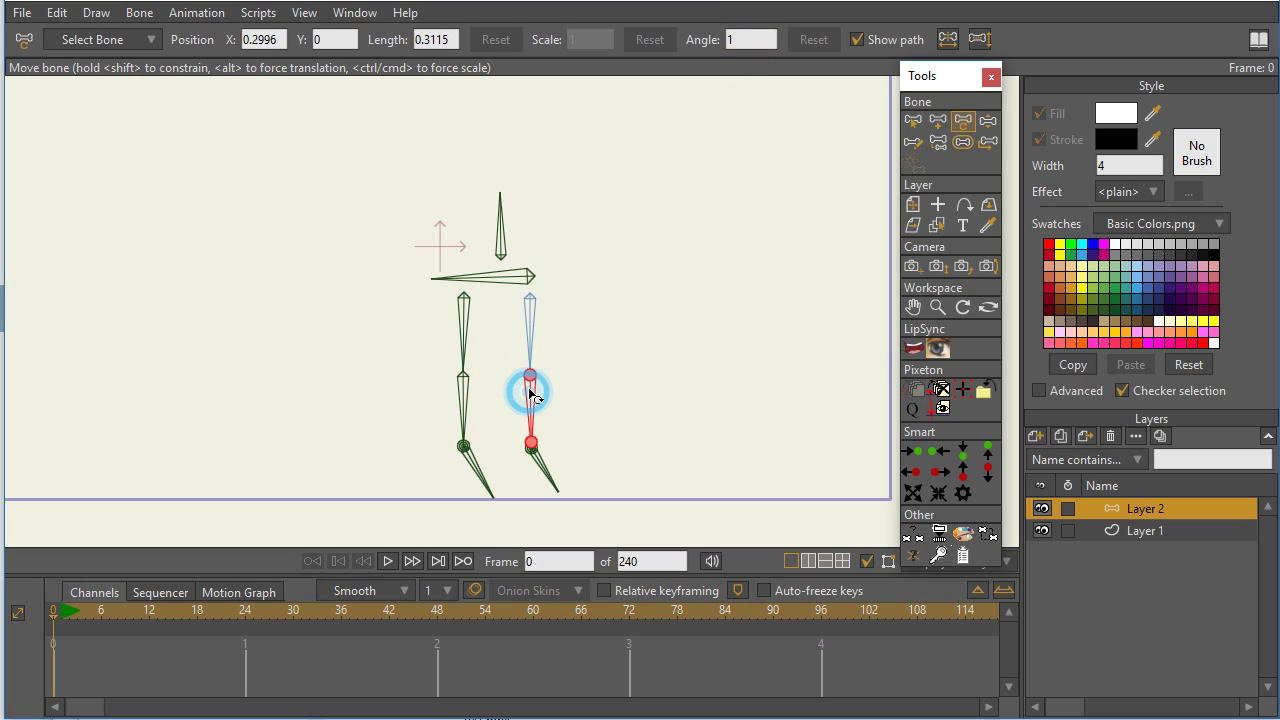
{"action": "left_click", "coordinate": [726, 40]}
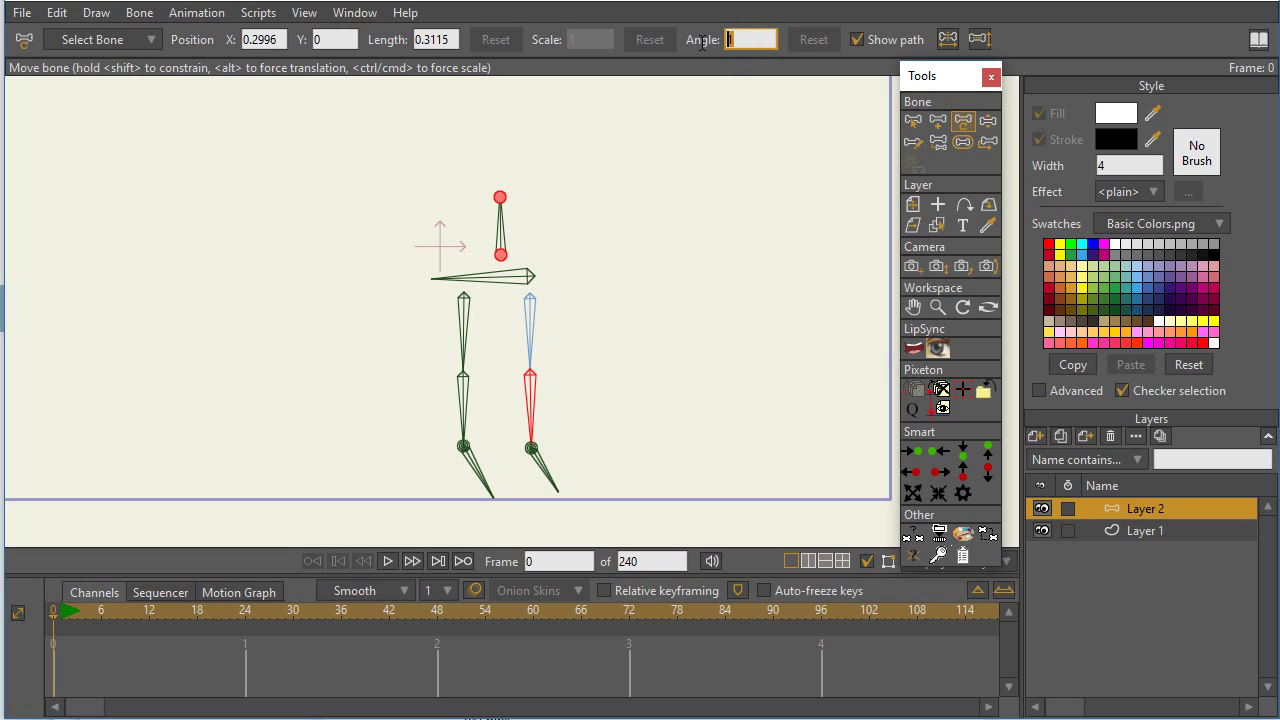
{"action": "type", "text": "-1"}
{"action": "key", "text": "Return"}
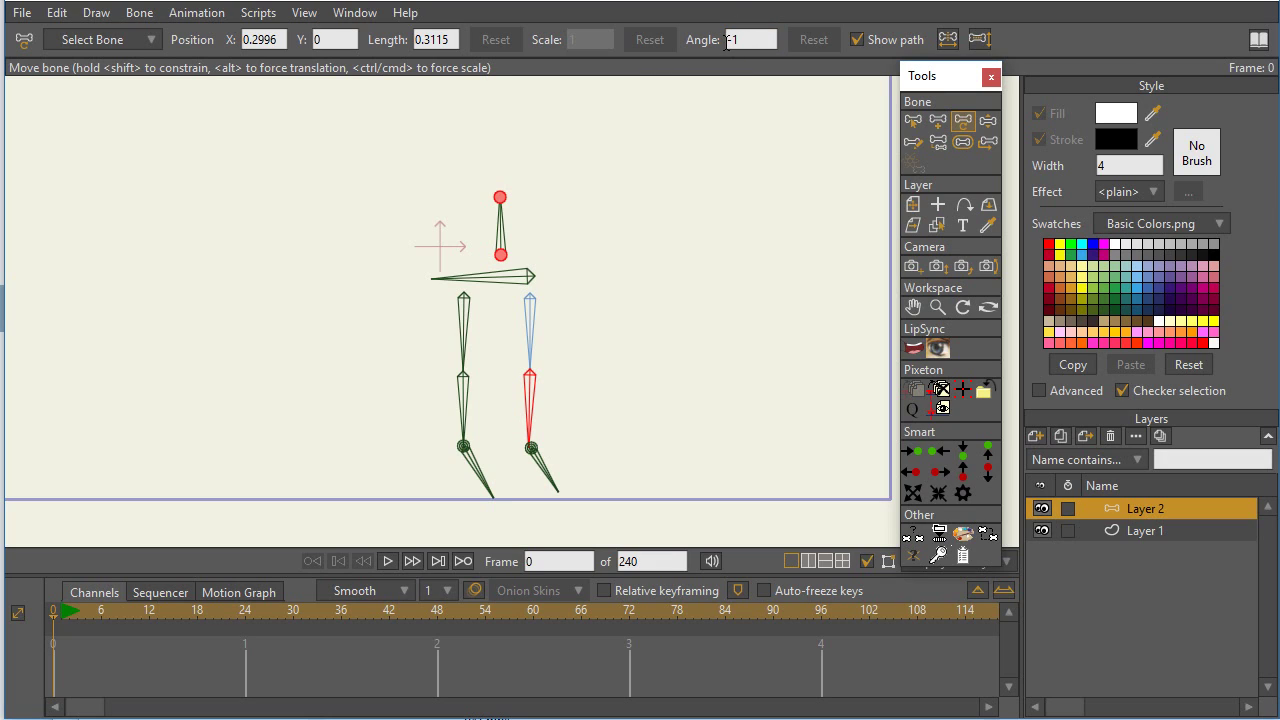
Check the values of the right leg bones and both foot bones
{"action": "left_click", "coordinate": [609, 366]}
{"action": "left_click", "coordinate": [603, 377]}
{"action": "left_click", "coordinate": [535, 457]}
{"action": "left_click", "coordinate": [531, 452]}
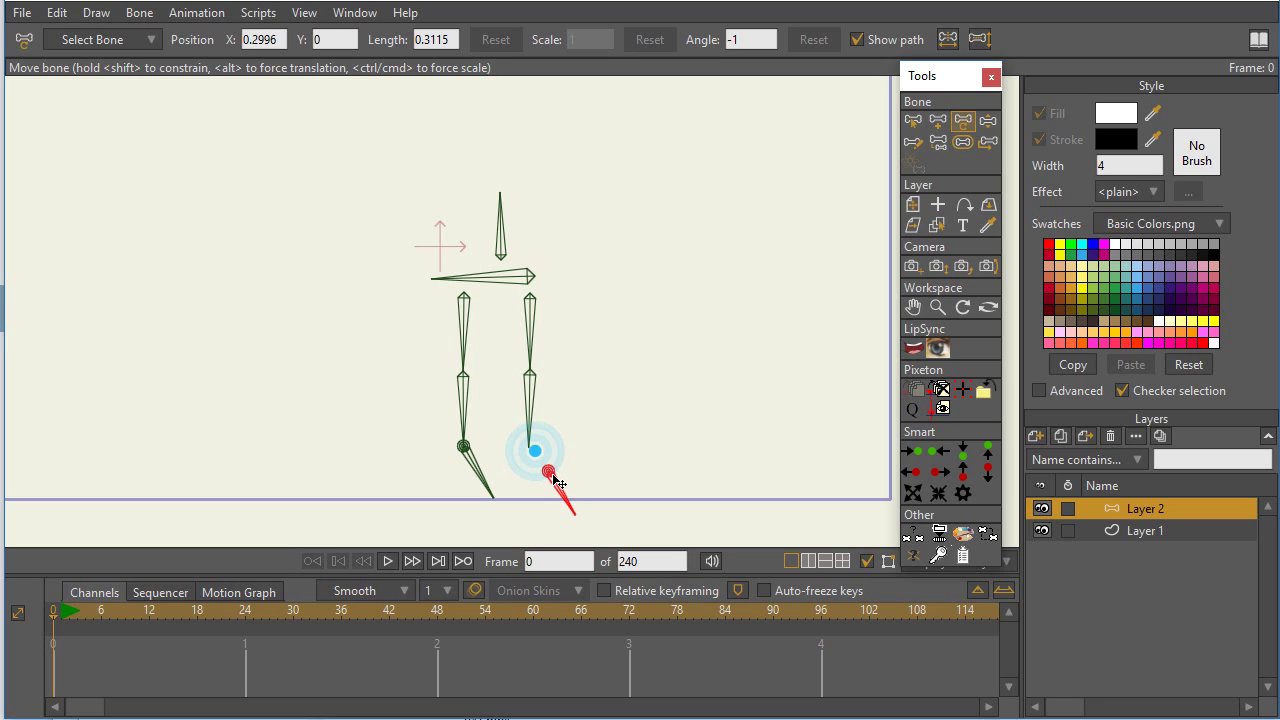
{"action": "left_click", "coordinate": [463, 447]}
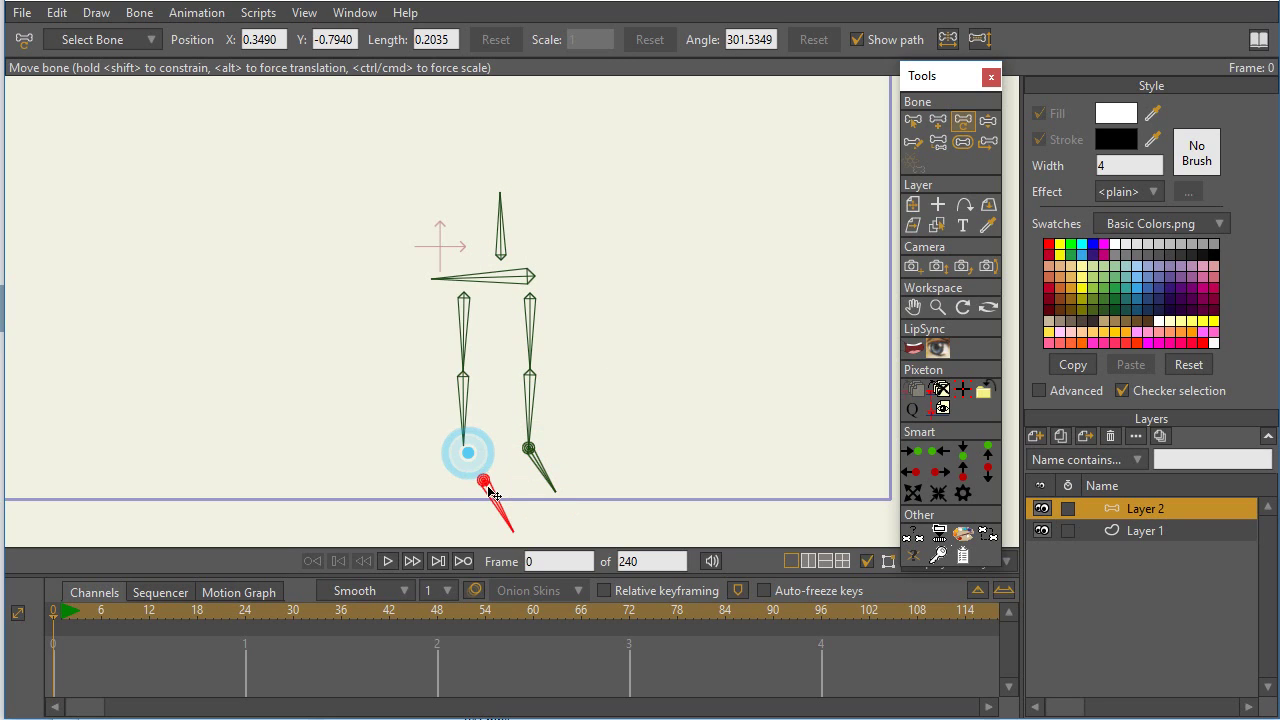
At frame 25, drag the hip bone down to test the knee bend, then select the left lower-leg bone
{"action": "left_click", "coordinate": [250, 615]}
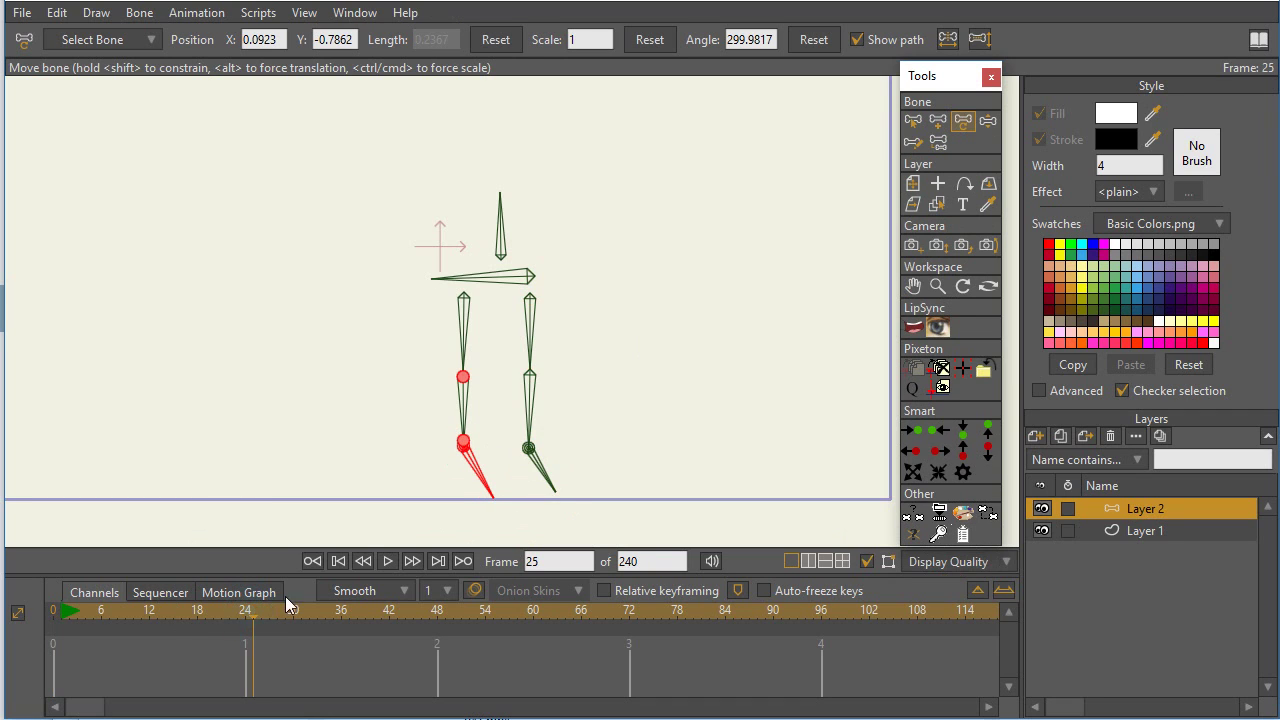
{"action": "left_click", "coordinate": [987, 120]}
{"action": "mouse_move", "coordinate": [528, 281]}
{"action": "left_mouse_down"}
{"action": "mouse_move", "coordinate": [517, 314]}
{"action": "mouse_move", "coordinate": [528, 249]}
{"action": "mouse_move", "coordinate": [509, 282]}
{"action": "left_mouse_up"}
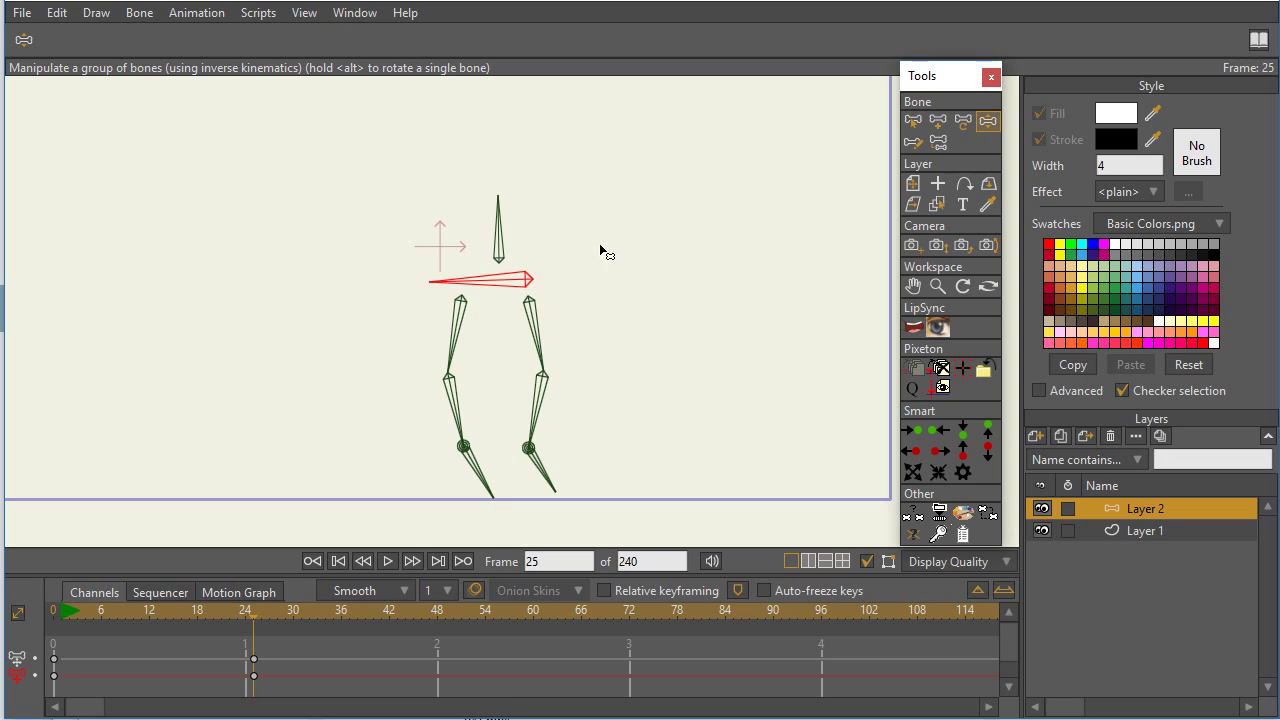
{"action": "left_click", "coordinate": [539, 290]}
{"action": "left_click", "coordinate": [462, 390]}
{"action": "left_click", "coordinate": [912, 120]}
{"action": "left_click", "coordinate": [460, 443]}
Clear the frame-25 test keys and give the left shin bone a -1 angle at frame 0
{"action": "left_click", "coordinate": [458, 415]}
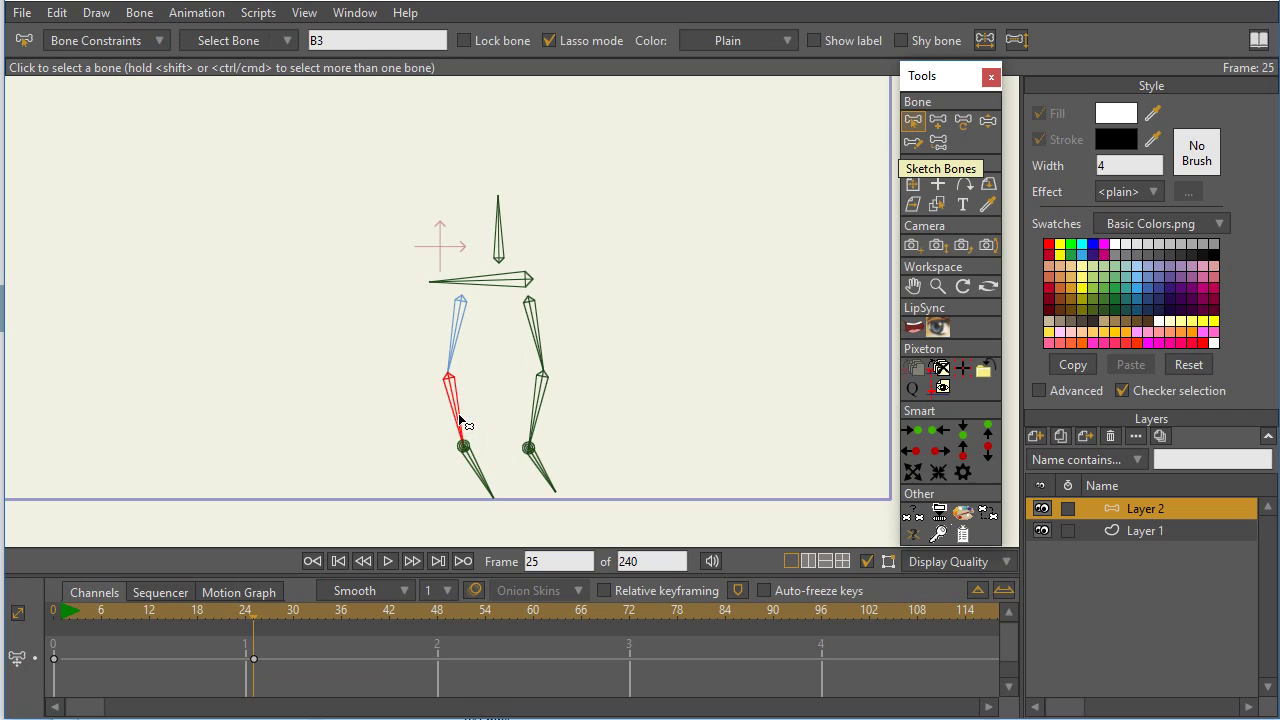
{"action": "left_click_drag", "start_coordinate": [335, 681], "coordinate": [232, 646]}
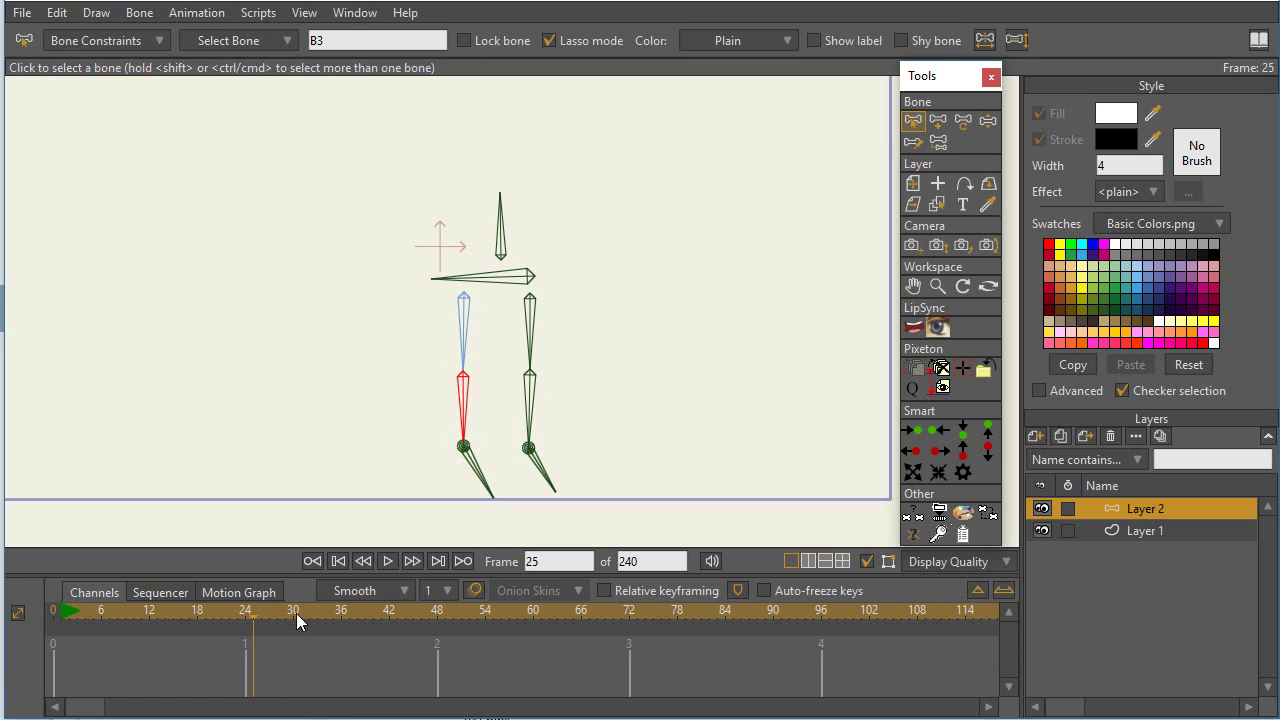
{"action": "left_click", "coordinate": [337, 561]}
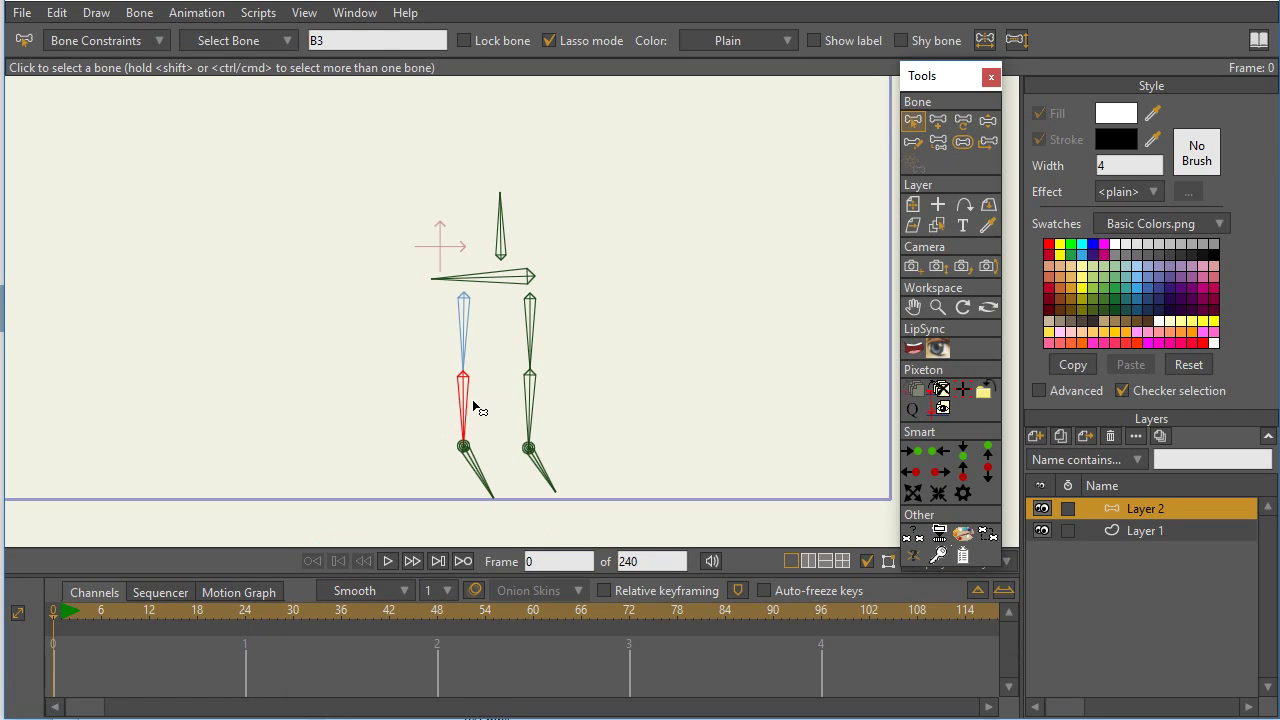
{"action": "left_click", "coordinate": [962, 119]}
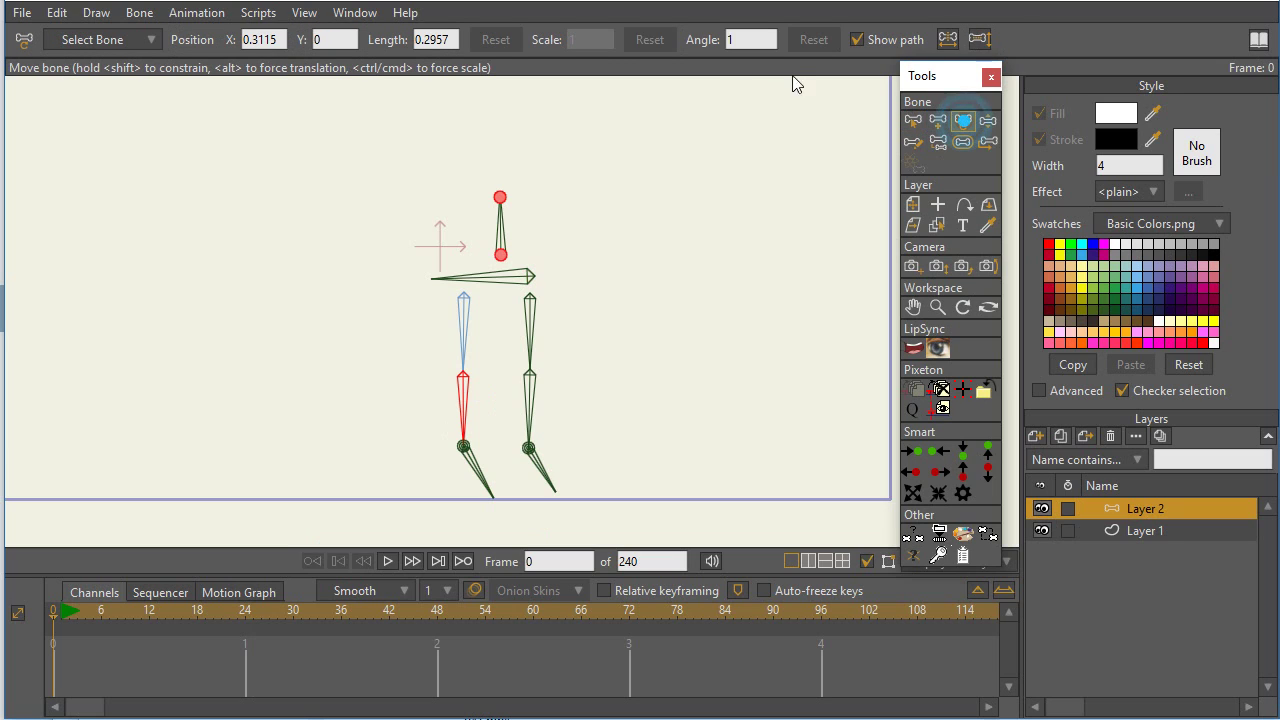
{"action": "left_click", "coordinate": [750, 39]}
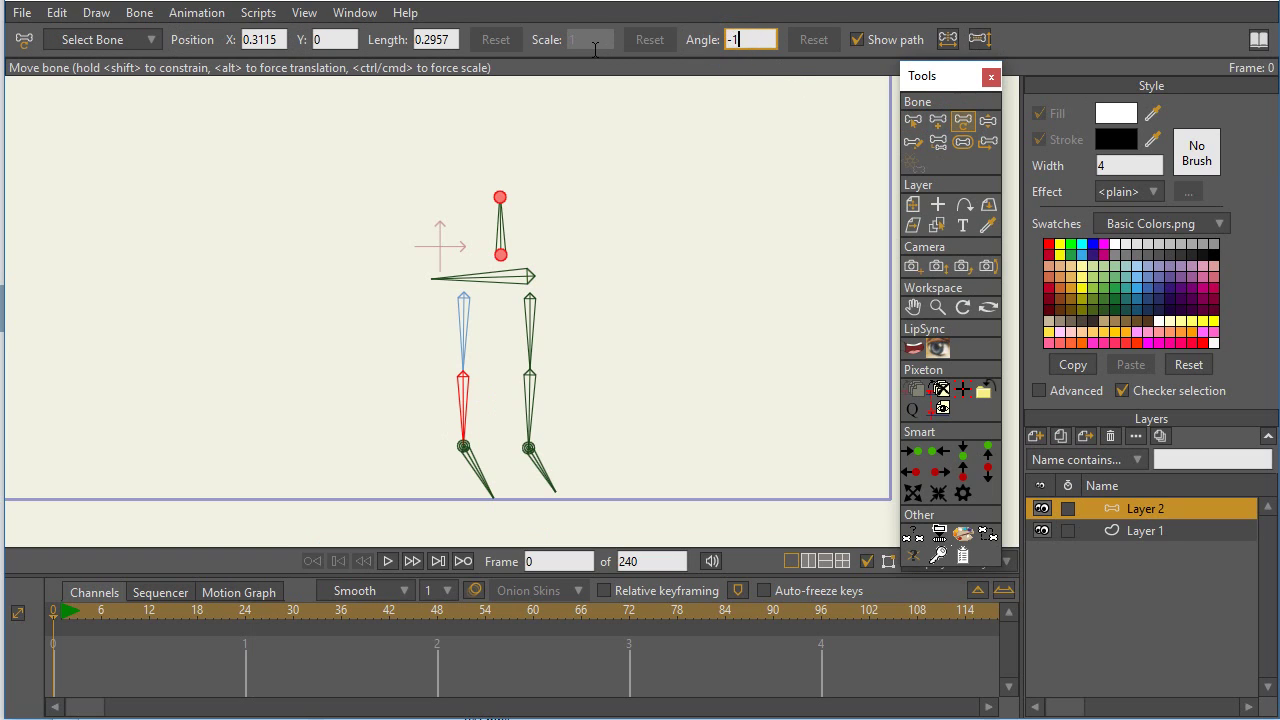
{"action": "type", "text": "-1"}
{"action": "key", "text": "Return"}
Compare the angle values of the right shin and both foot bones
{"action": "left_click", "coordinate": [531, 396]}
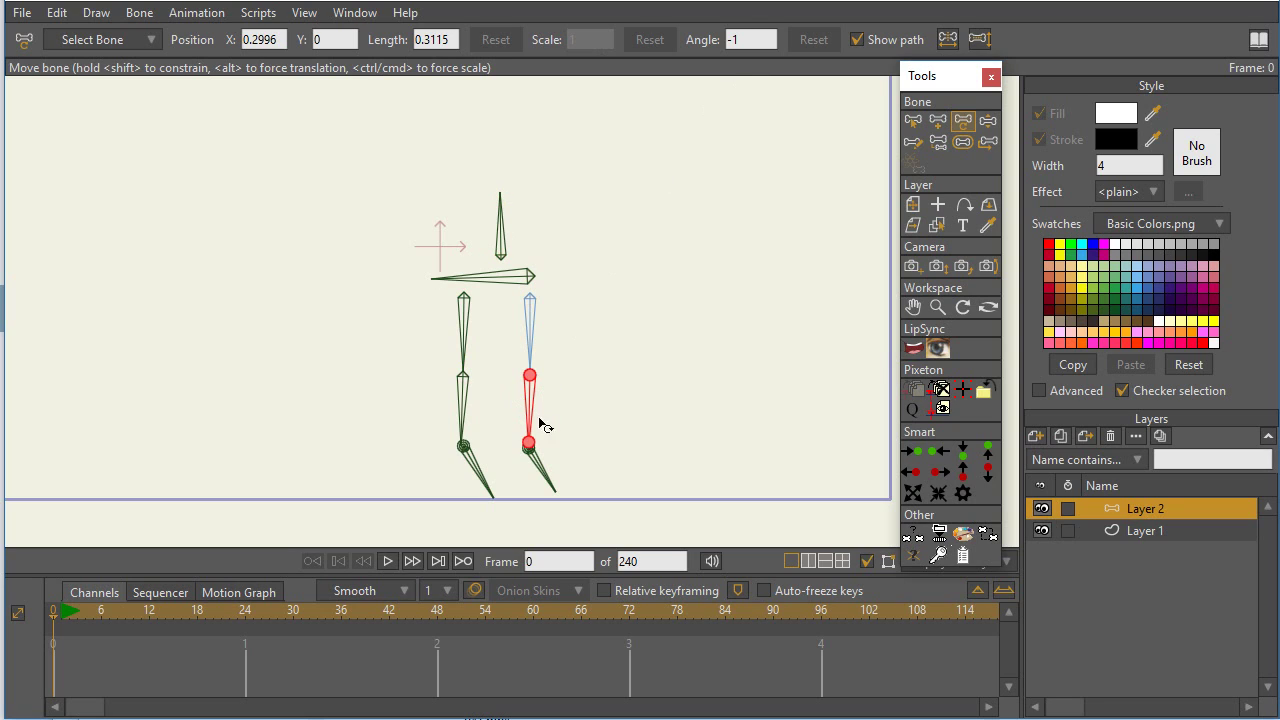
{"action": "left_click", "coordinate": [533, 458]}
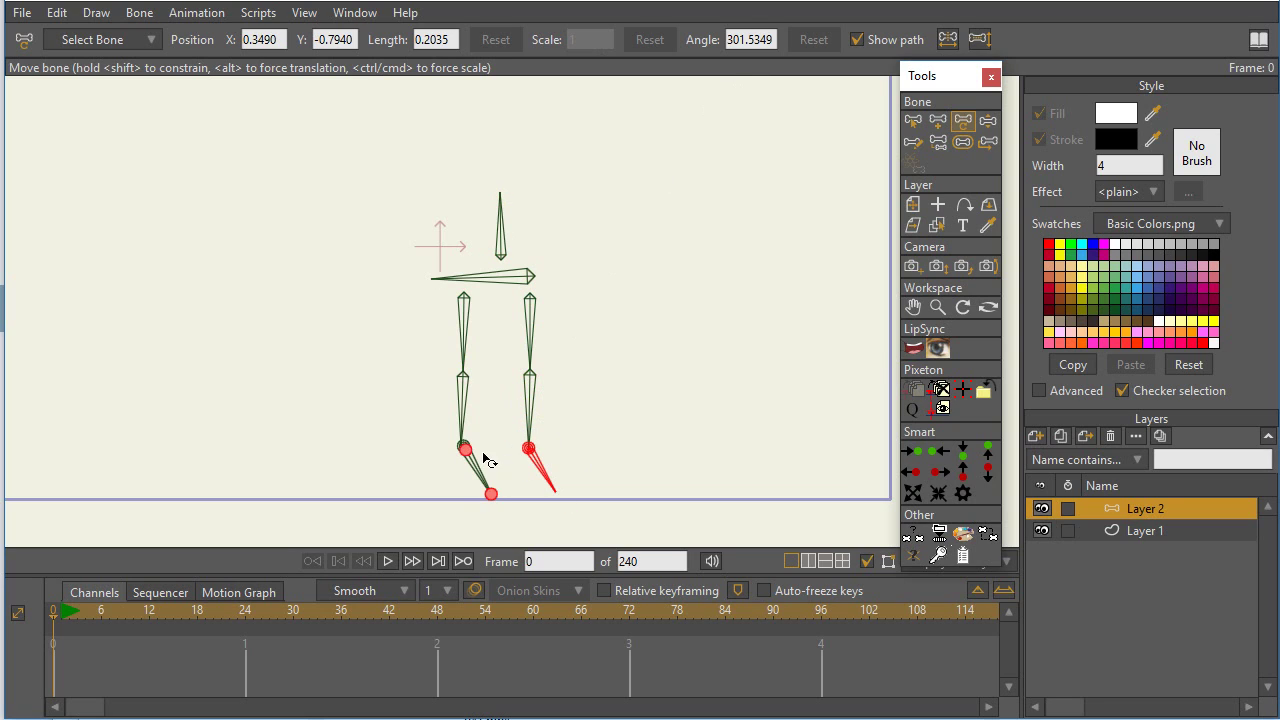
{"action": "left_click", "coordinate": [474, 459]}
{"action": "left_click", "coordinate": [529, 432], "text": "shift"}
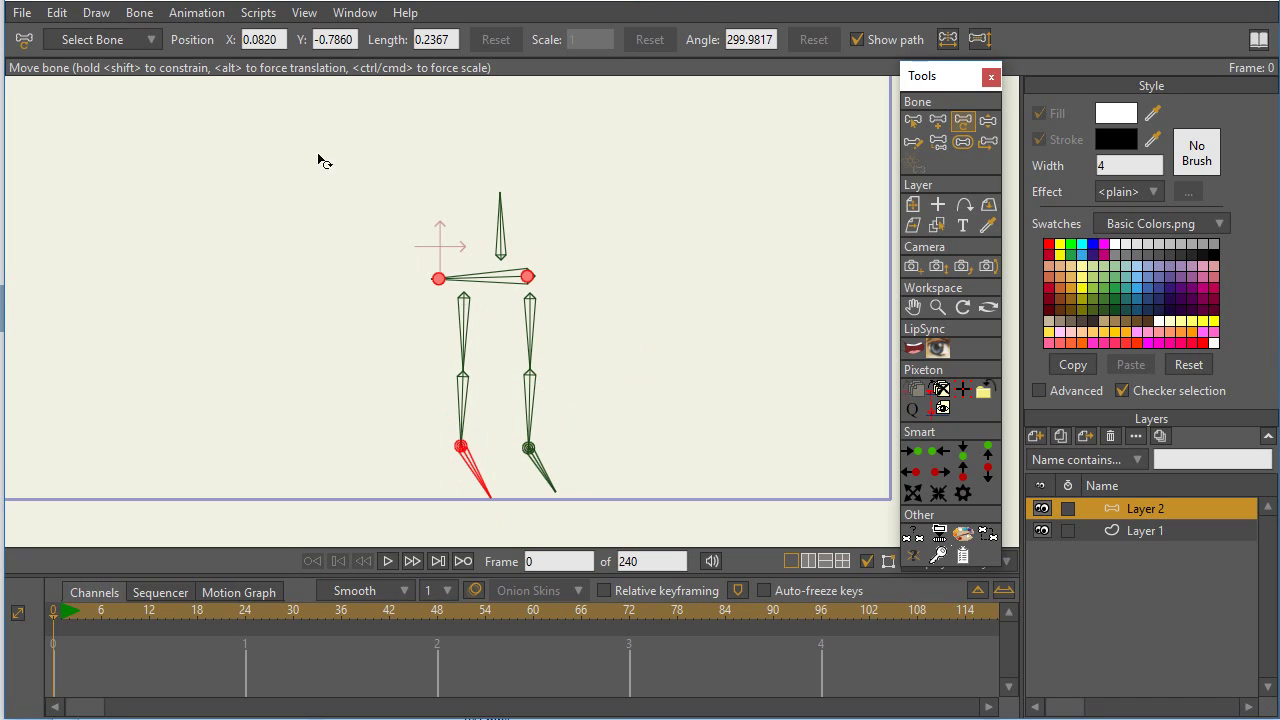
{"action": "left_click", "coordinate": [913, 122]}
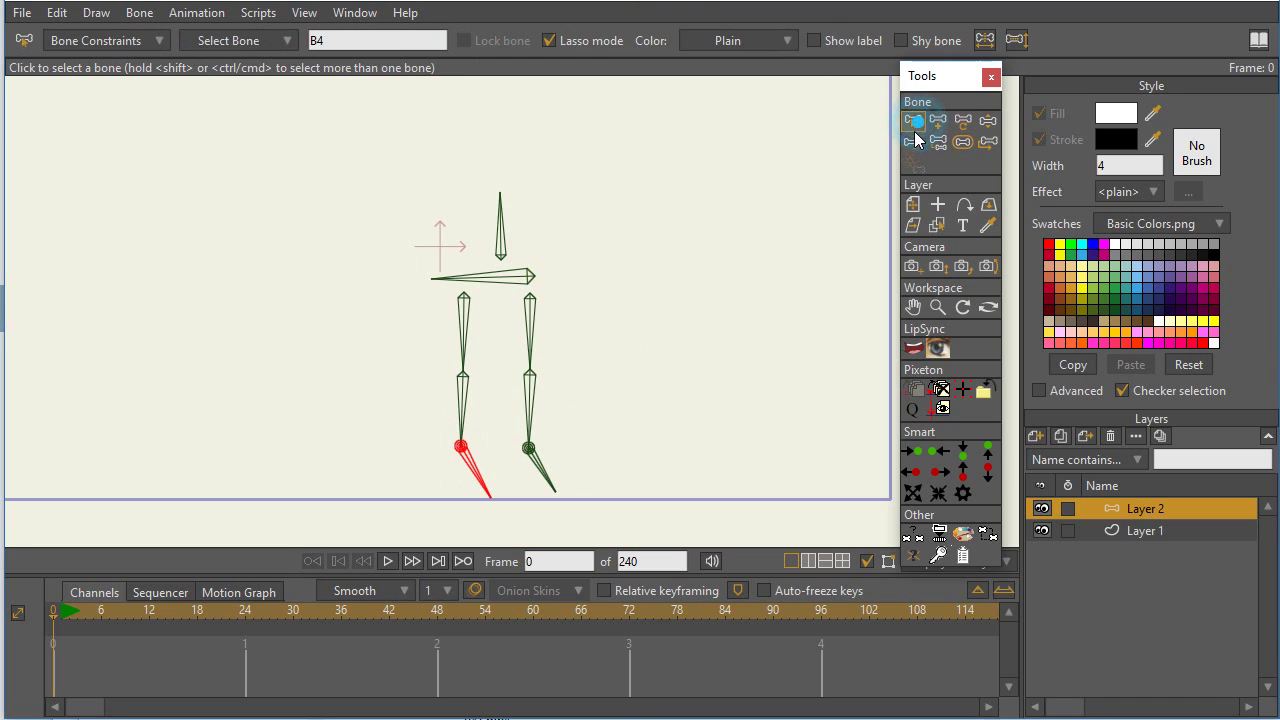
Turn on angle constraints for left shin bone B3, limited to -155 to 0 degrees
{"action": "left_click", "coordinate": [465, 400]}
{"action": "left_click", "coordinate": [113, 40]}
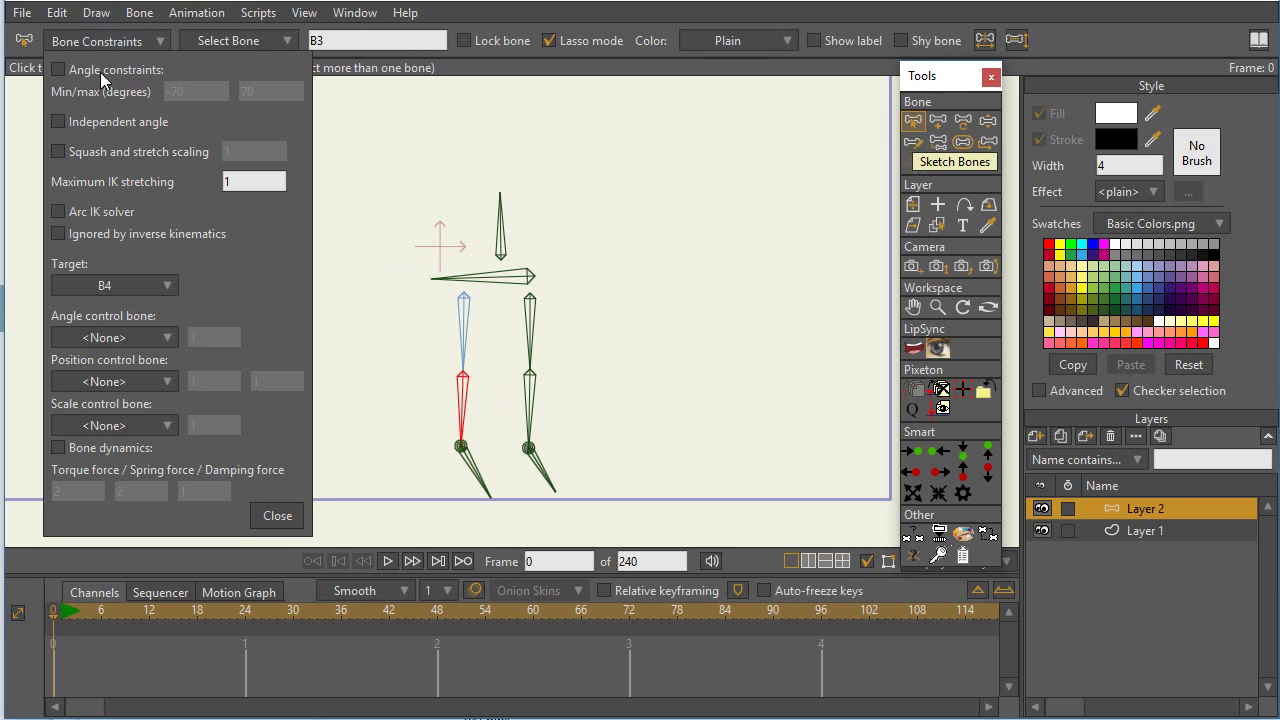
{"action": "left_click", "coordinate": [58, 69]}
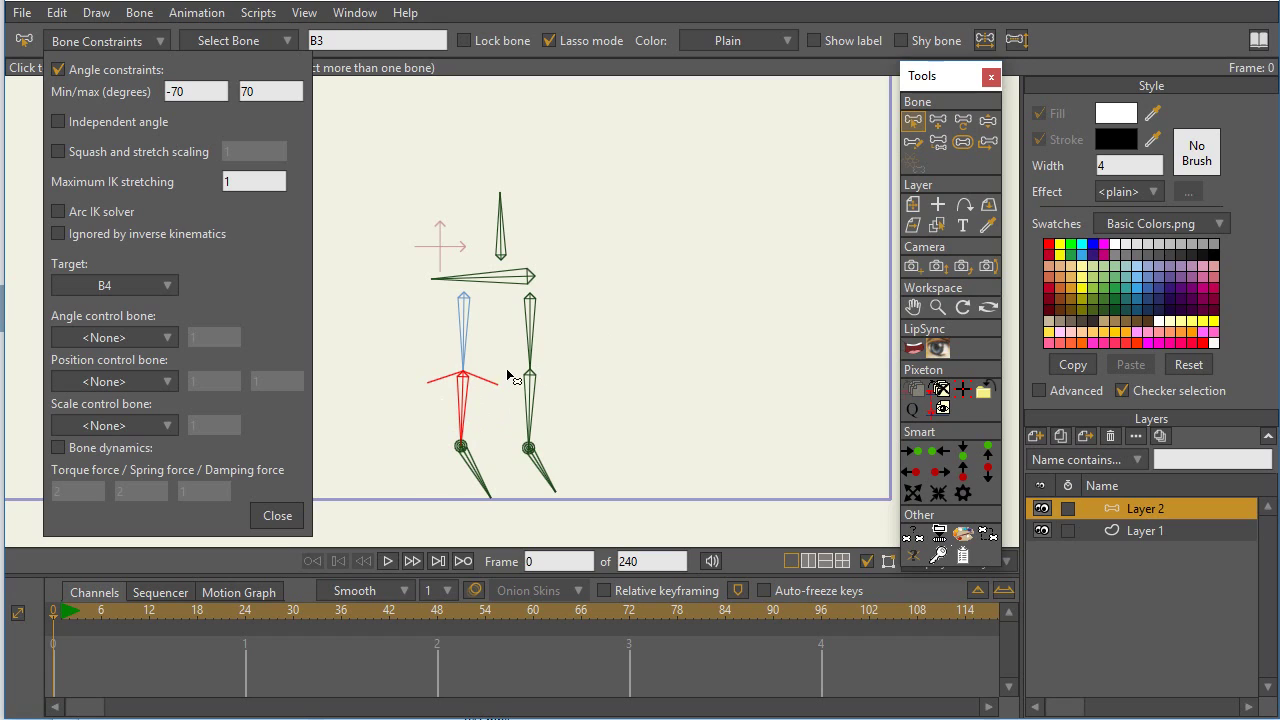
{"action": "double_click", "coordinate": [268, 91]}
{"action": "type", "text": "55"}
{"action": "key", "text": "BackSpace"}
{"action": "key", "text": "BackSpace"}
{"action": "type", "text": "15"}
{"action": "key", "text": "BackSpace"}
{"action": "key", "text": "BackSpace"}
{"action": "type", "text": "0"}
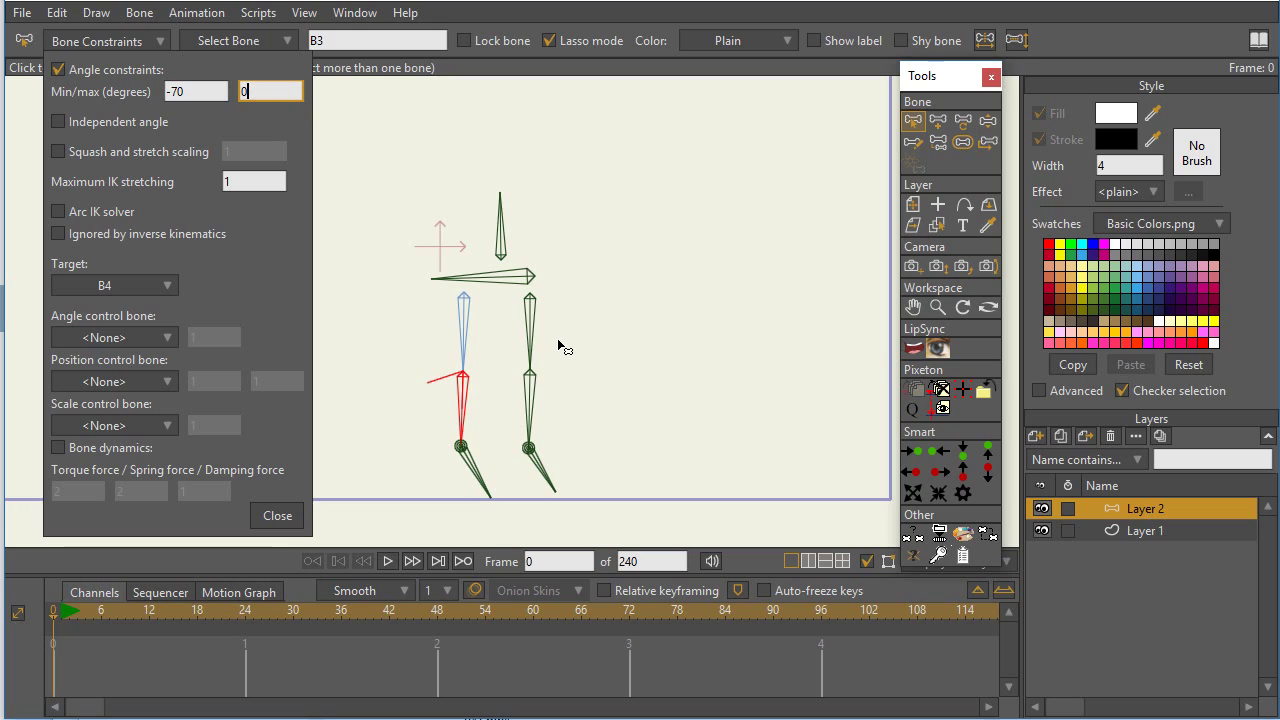
{"action": "left_click", "coordinate": [209, 92]}
{"action": "key", "text": "BackSpace"}
{"action": "key", "text": "BackSpace"}
{"action": "type", "text": "135"}
{"action": "key", "text": "BackSpace"}
{"action": "key", "text": "BackSpace"}
{"action": "type", "text": "45"}
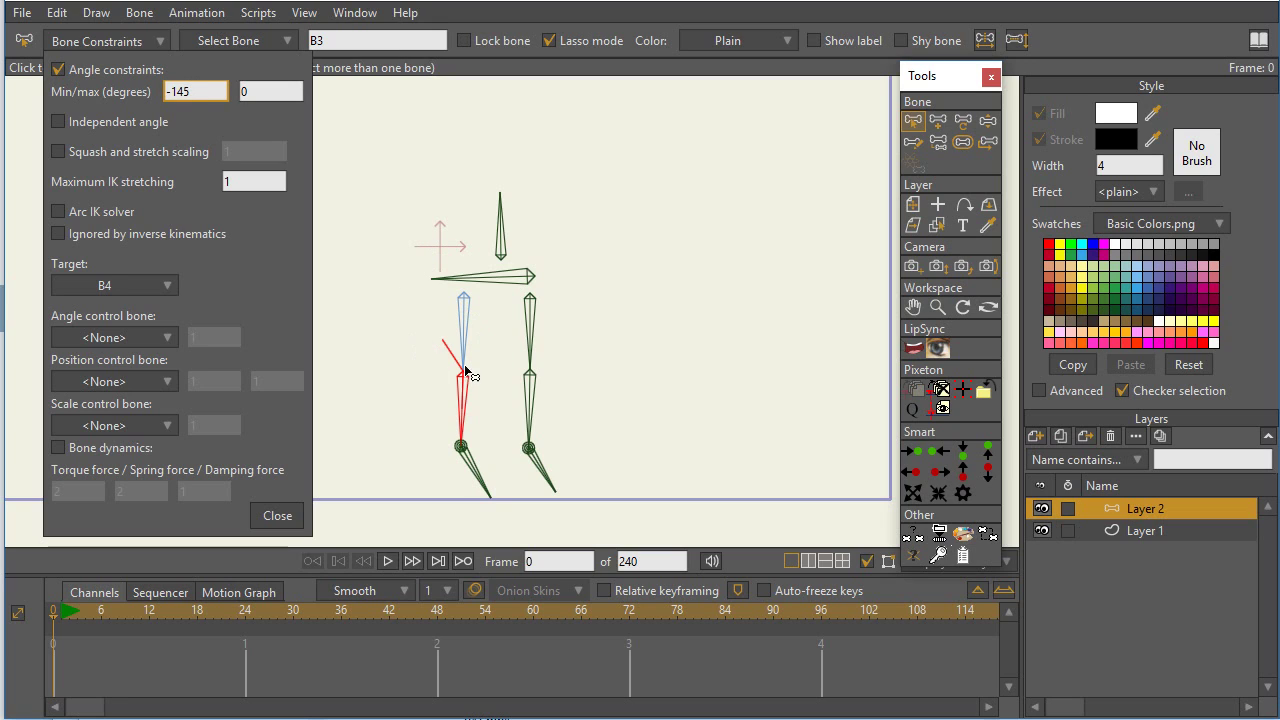
{"action": "key", "text": "BackSpace"}
{"action": "key", "text": "BackSpace"}
{"action": "type", "text": "55"}
Turn on angle constraints for right shin bone B6, limited to -150 to 0 degrees
{"action": "left_click", "coordinate": [529, 405]}
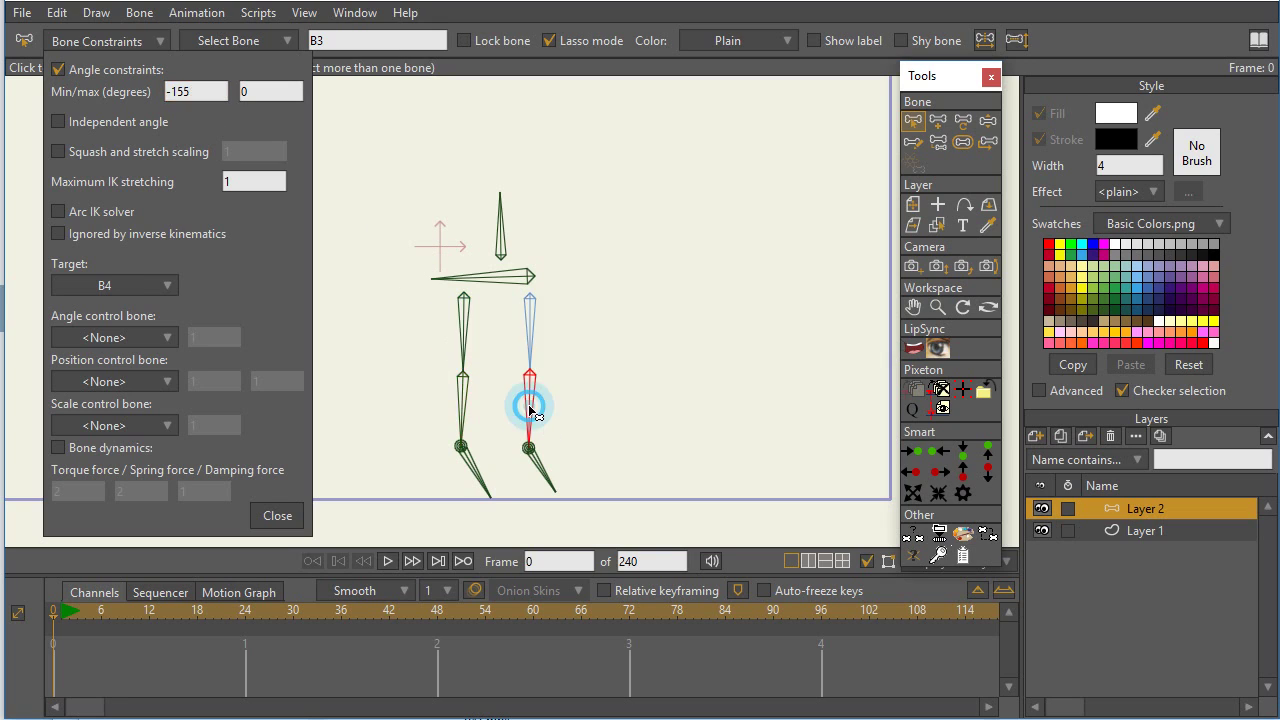
{"action": "left_click", "coordinate": [57, 69]}
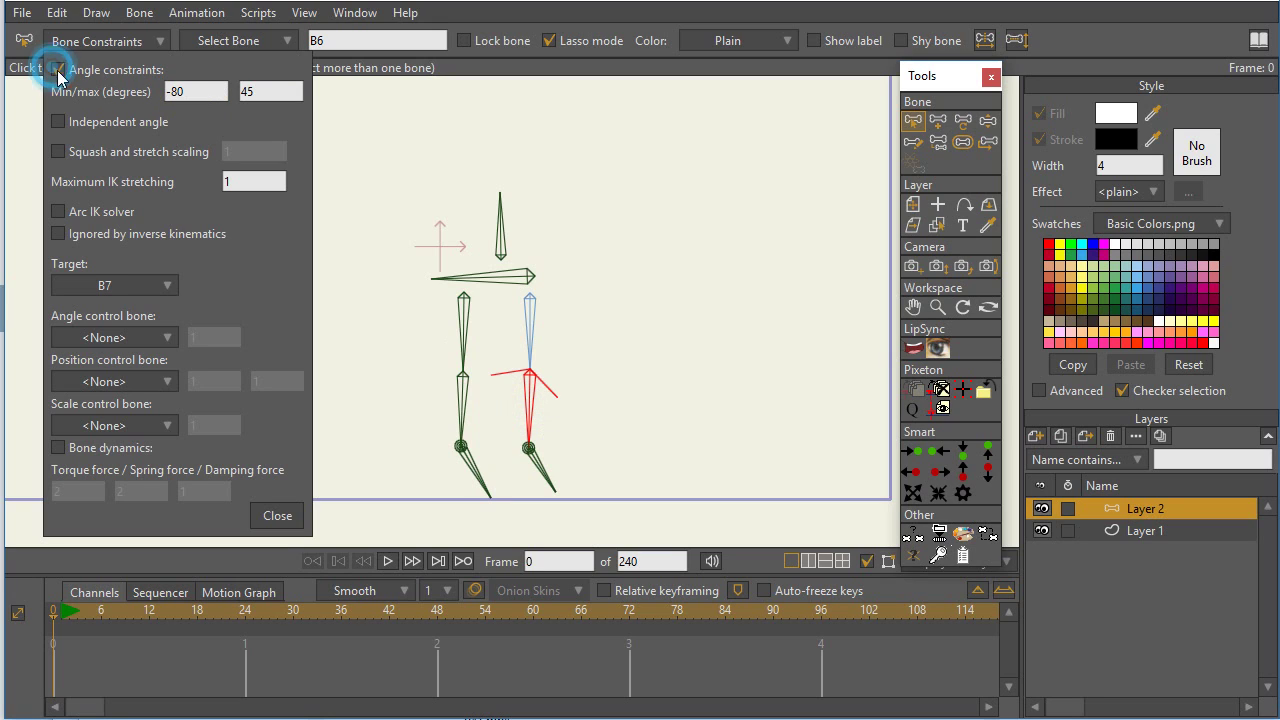
{"action": "double_click", "coordinate": [205, 91]}
{"action": "type", "text": "-95"}
{"action": "key", "text": "BackSpace"}
{"action": "key", "text": "BackSpace"}
{"action": "type", "text": "150"}
{"action": "double_click", "coordinate": [264, 91]}
{"action": "type", "text": "5"}
{"action": "key", "text": "BackSpace"}
{"action": "type", "text": "0"}
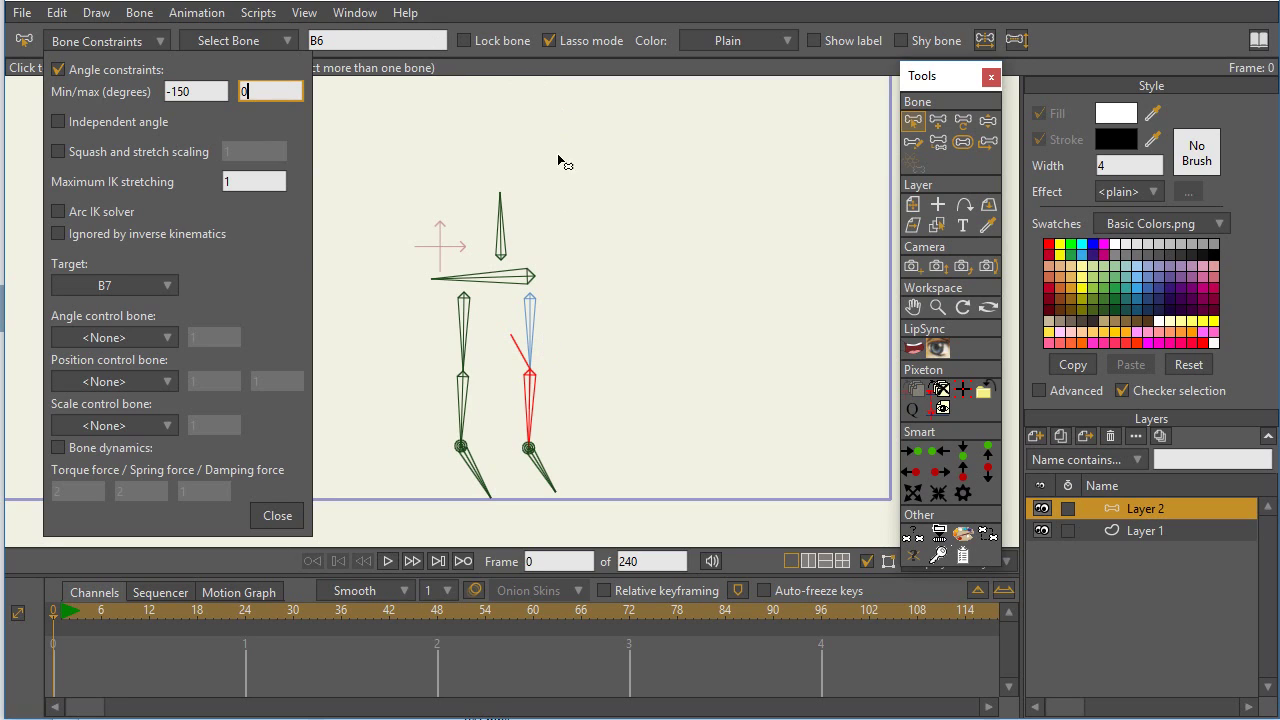
{"action": "left_click", "coordinate": [289, 518]}
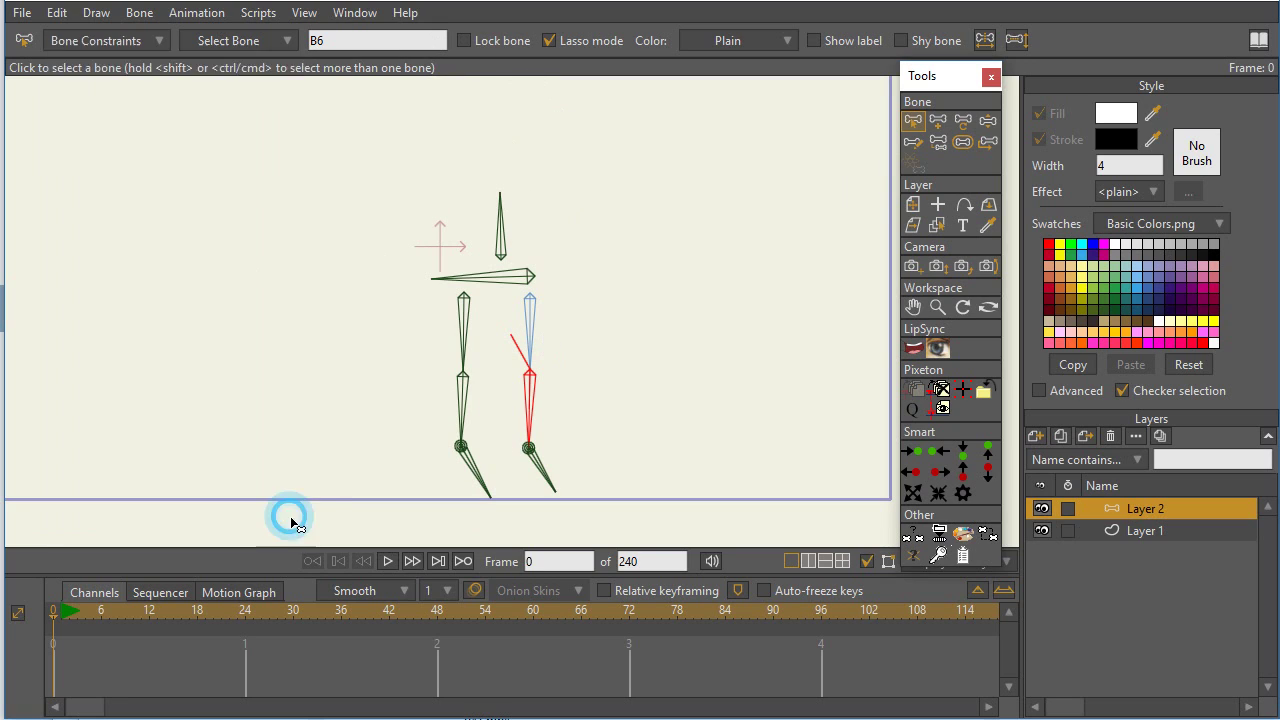
At frame 24, drag the hips left, down and right with IK to crouch the legs
{"action": "left_click", "coordinate": [245, 611]}
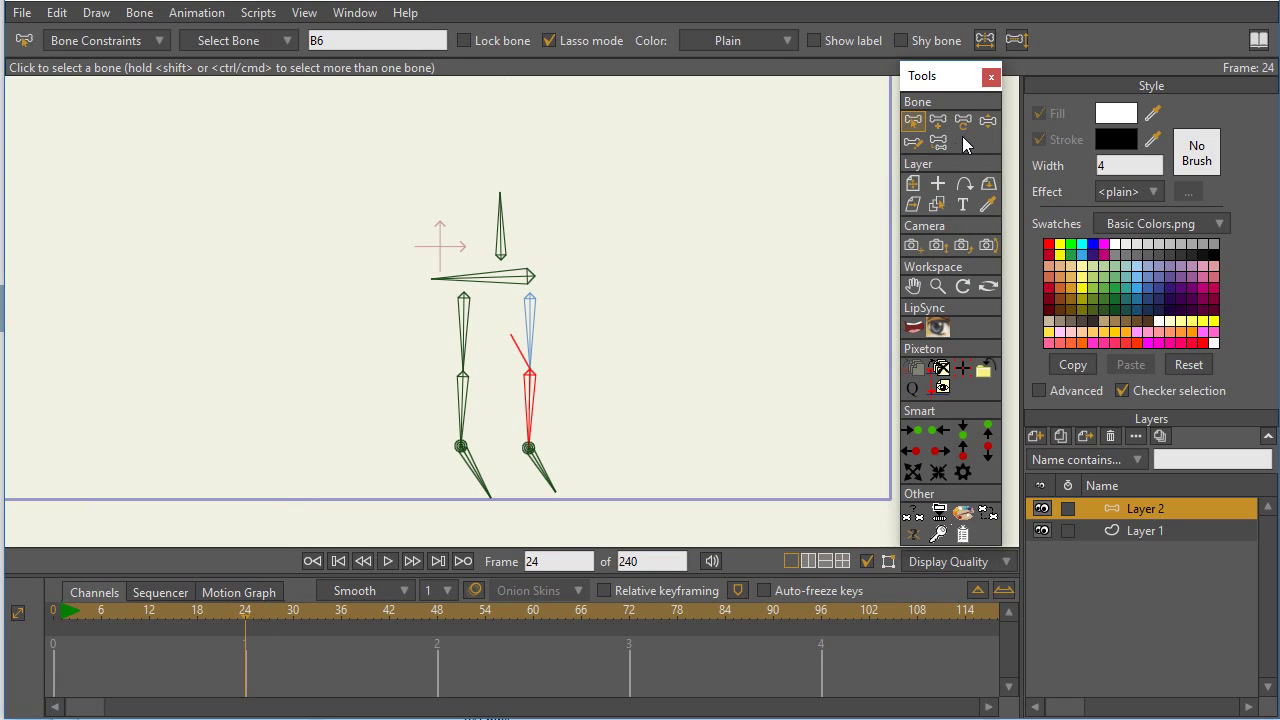
{"action": "left_click", "coordinate": [988, 120]}
{"action": "left_click_drag", "start_coordinate": [530, 276], "coordinate": [400, 338]}
{"action": "left_click_drag", "start_coordinate": [549, 470], "coordinate": [605, 495]}
{"action": "left_click_drag", "start_coordinate": [393, 342], "coordinate": [538, 317]}
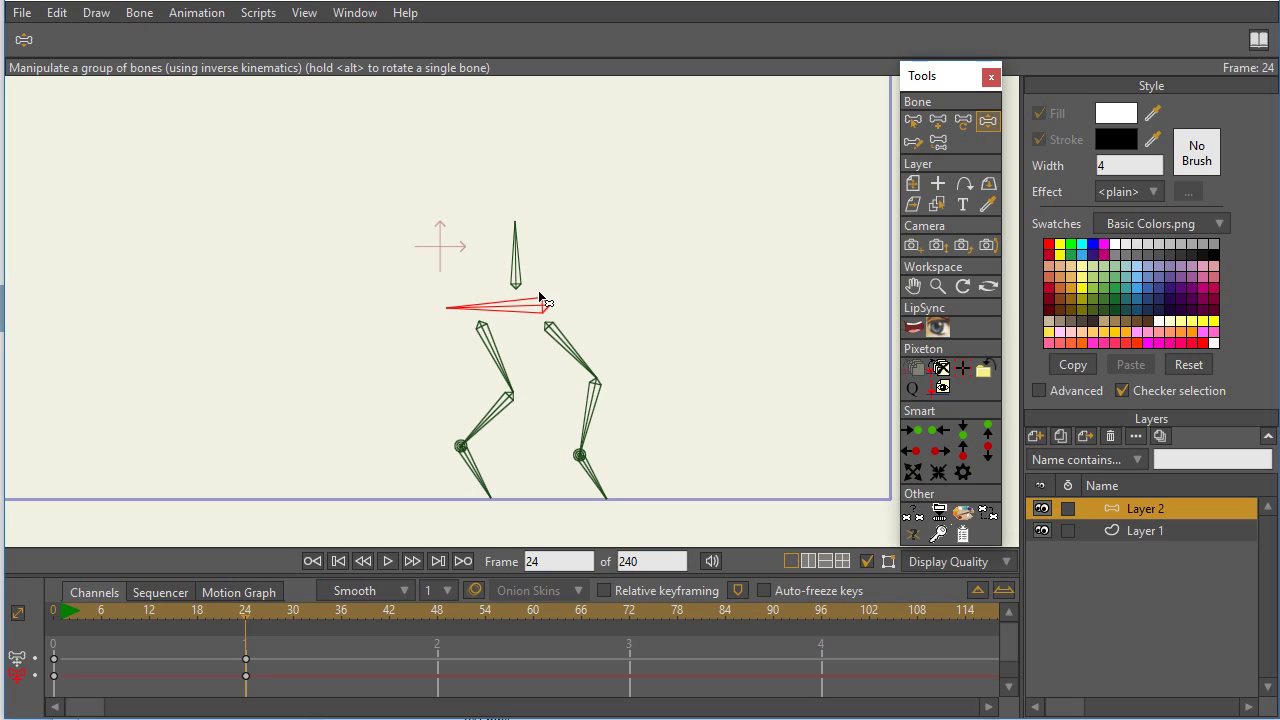
Tilt the spine, lift both feet and shift the hips to fold the legs sharply
{"action": "mouse_move", "coordinate": [521, 245]}
{"action": "left_mouse_down"}
{"action": "mouse_move", "coordinate": [540, 251]}
{"action": "mouse_move", "coordinate": [503, 265]}
{"action": "mouse_move", "coordinate": [560, 268]}
{"action": "mouse_move", "coordinate": [502, 272]}
{"action": "mouse_move", "coordinate": [520, 270]}
{"action": "mouse_move", "coordinate": [499, 261]}
{"action": "mouse_move", "coordinate": [528, 262]}
{"action": "mouse_move", "coordinate": [500, 262]}
{"action": "mouse_move", "coordinate": [515, 258]}
{"action": "left_mouse_up"}
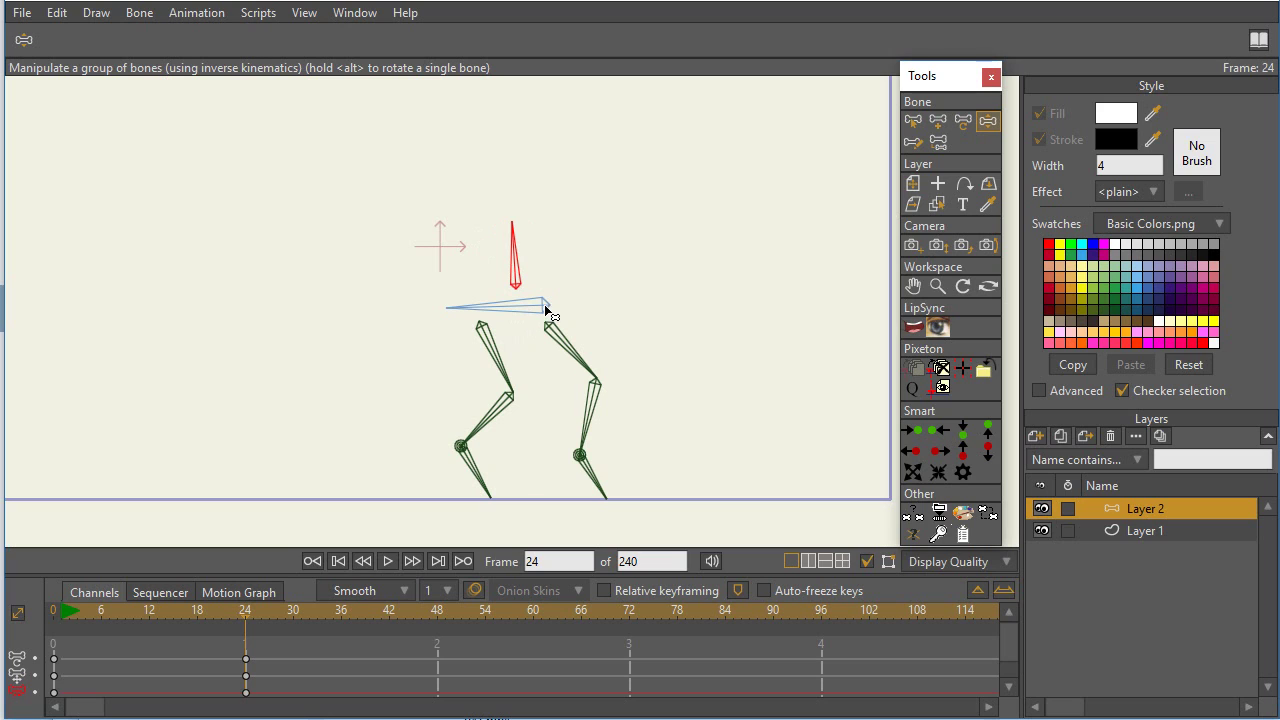
{"action": "left_click_drag", "start_coordinate": [588, 482], "coordinate": [580, 428]}
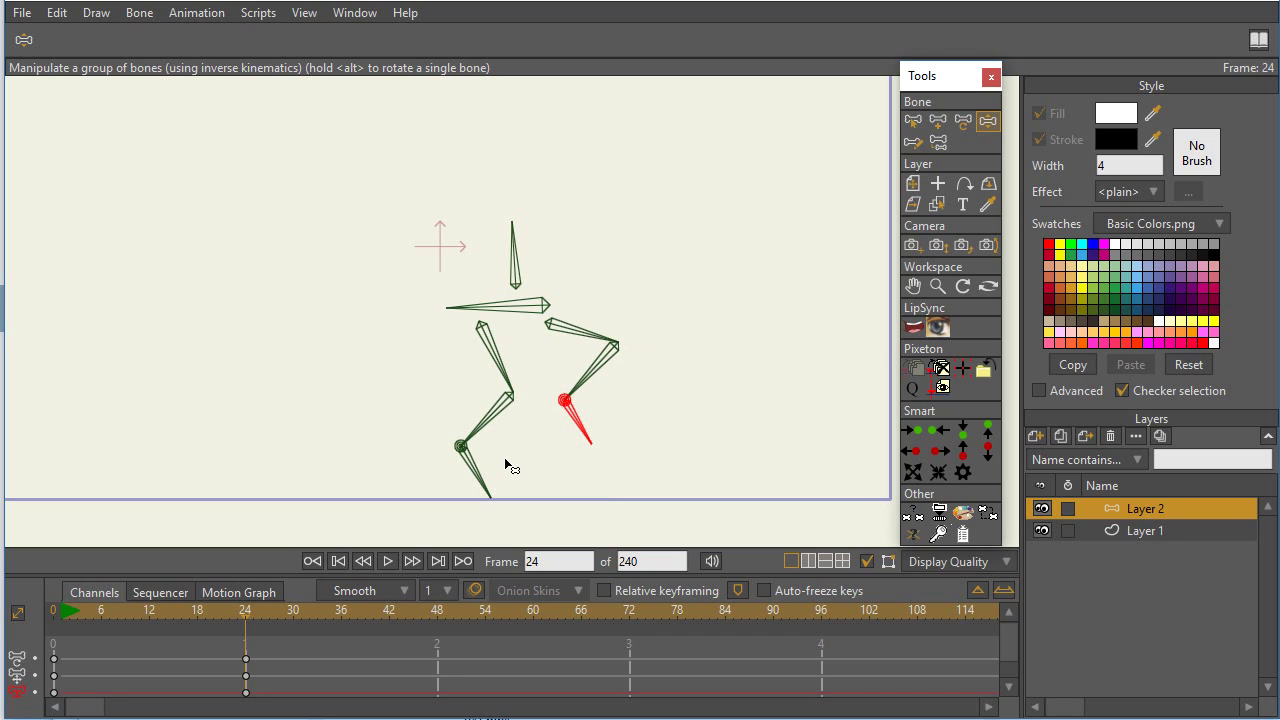
{"action": "left_click_drag", "start_coordinate": [504, 460], "coordinate": [450, 437]}
{"action": "left_click_drag", "start_coordinate": [535, 305], "coordinate": [599, 426]}
{"action": "left_click_drag", "start_coordinate": [425, 450], "coordinate": [483, 462]}
{"action": "left_click_drag", "start_coordinate": [496, 320], "coordinate": [481, 364]}
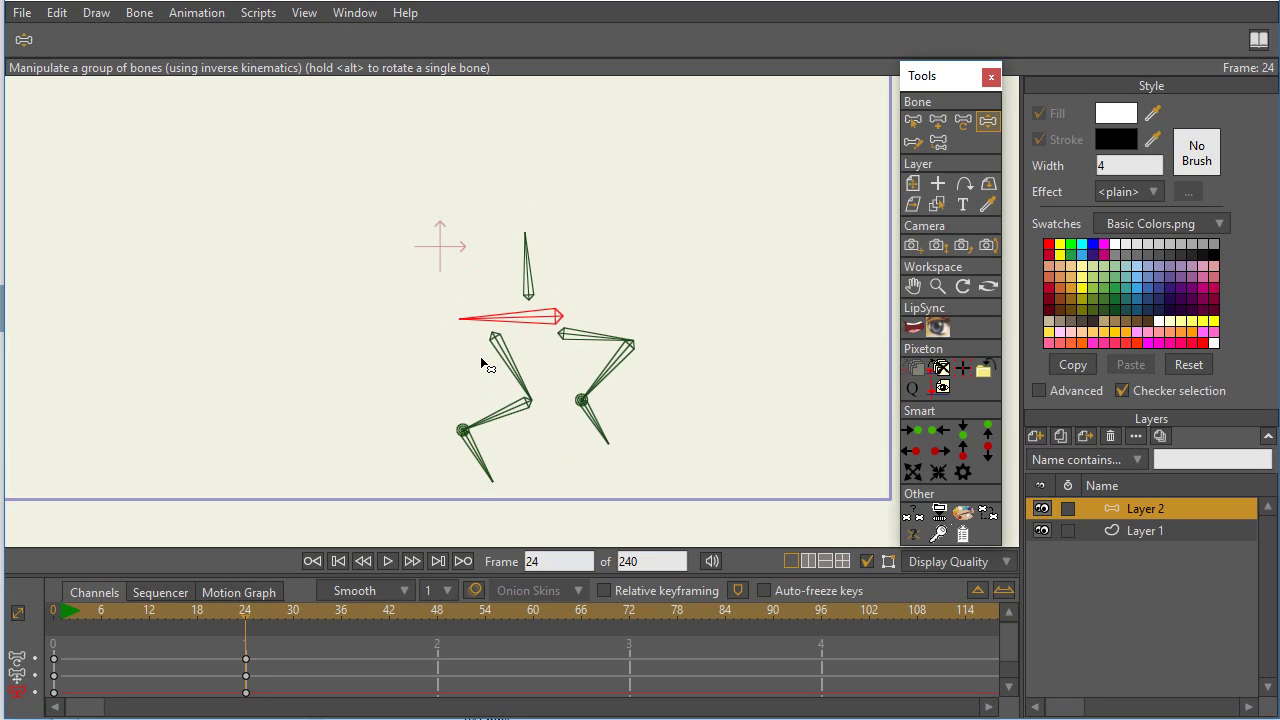